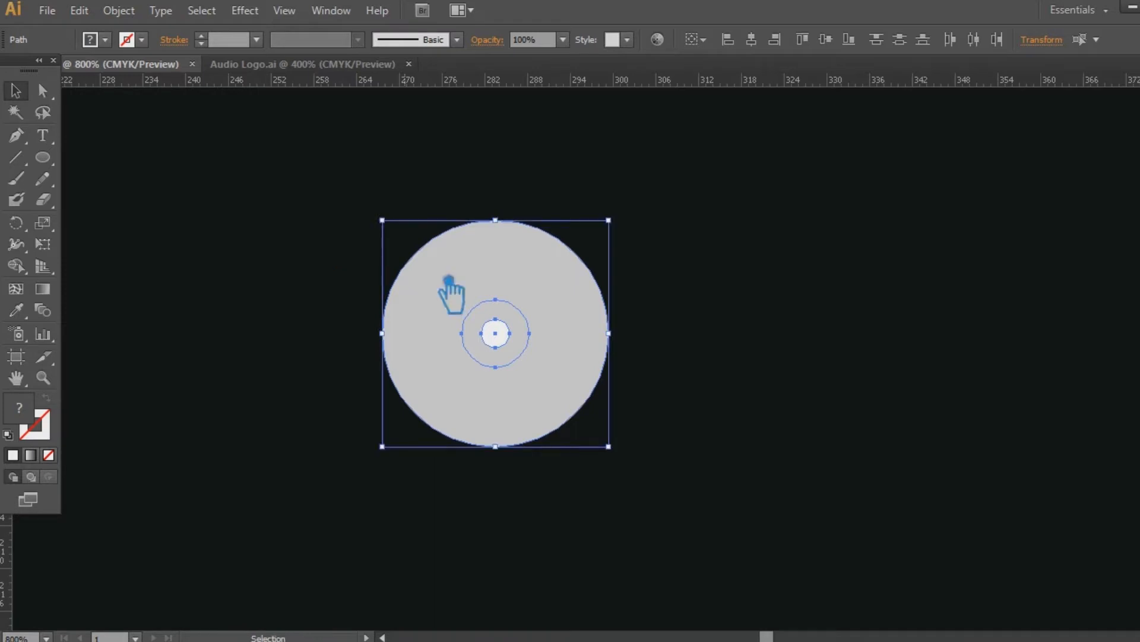
Send the large grey circle behind the two smaller ones and bring the whole disc in front of the background.
{"action": "left_click", "coordinate": [535, 339]}
{"action": "key", "text": "ctrl+shift+["}
{"action": "left_click_drag", "start_coordinate": [730, 490], "coordinate": [183, 162]}
{"action": "key", "text": "ctrl+shift+]"}
{"action": "left_click", "coordinate": [922, 372]}
Fill the disc's small center circle with the large circle's grey using the Eyedropper.
{"action": "left_click", "coordinate": [507, 339]}
{"action": "left_click", "coordinate": [16, 309]}
{"action": "left_click", "coordinate": [516, 275]}
{"action": "left_click", "coordinate": [16, 91]}
{"action": "left_click", "coordinate": [182, 187]}
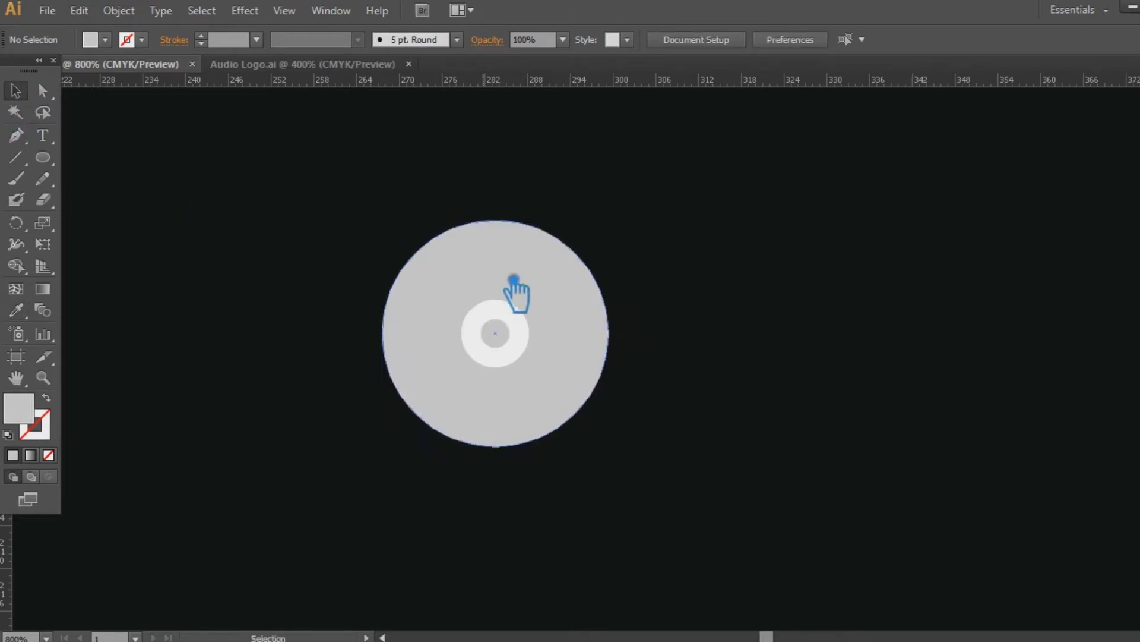
{"action": "left_click", "coordinate": [539, 289]}
{"action": "key", "text": "a"}
{"action": "left_click", "coordinate": [229, 254]}
Add the text "DJ" to the upper right of the disc and fill it with white, ffffff.
{"action": "left_click", "coordinate": [43, 136]}
{"action": "left_click", "coordinate": [754, 231]}
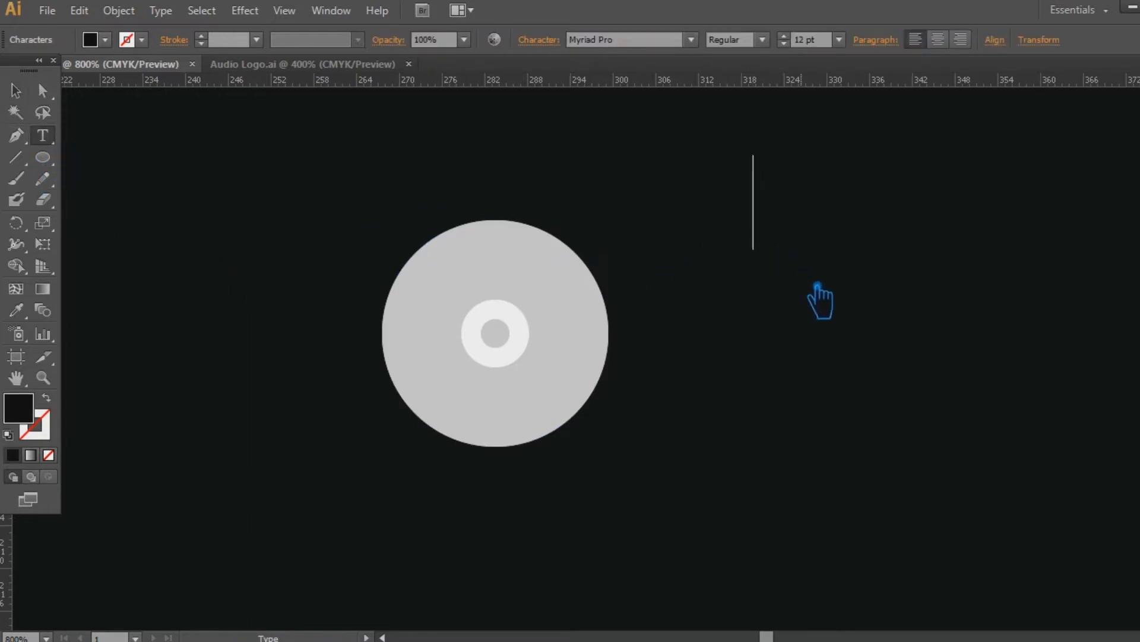
{"action": "key", "text": "Escape"}
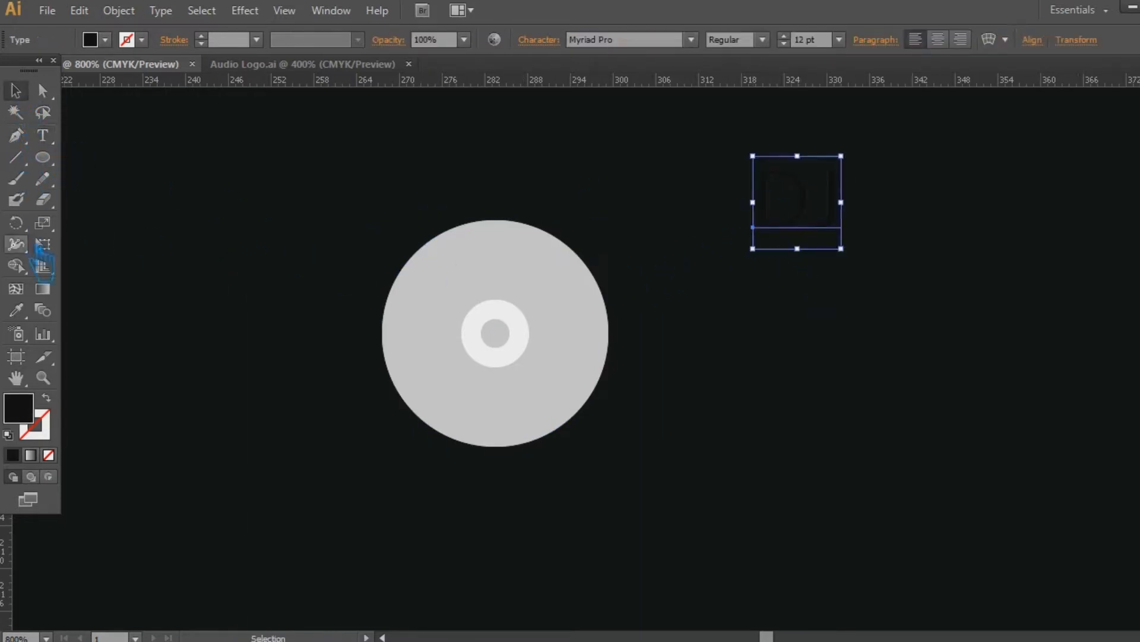
{"action": "double_click", "coordinate": [31, 417]}
{"action": "type", "text": "ffffff"}
{"action": "left_click", "coordinate": [544, 167]}
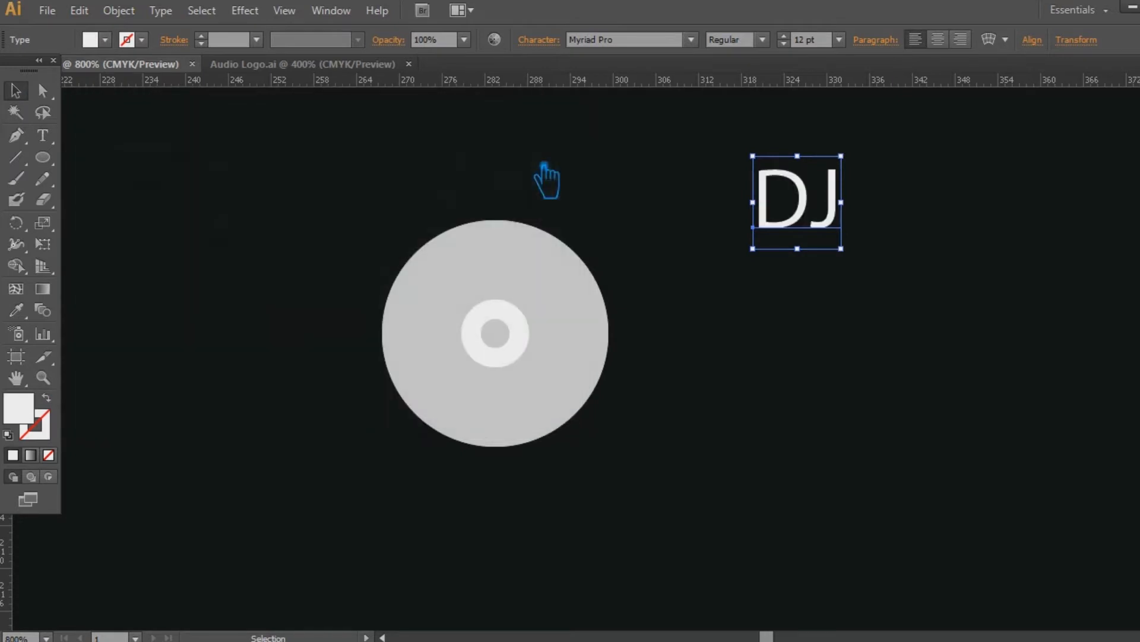
Set the DJ text to Oswald Heavy and place a duplicate of it below and left of the disc.
{"action": "left_click", "coordinate": [666, 39]}
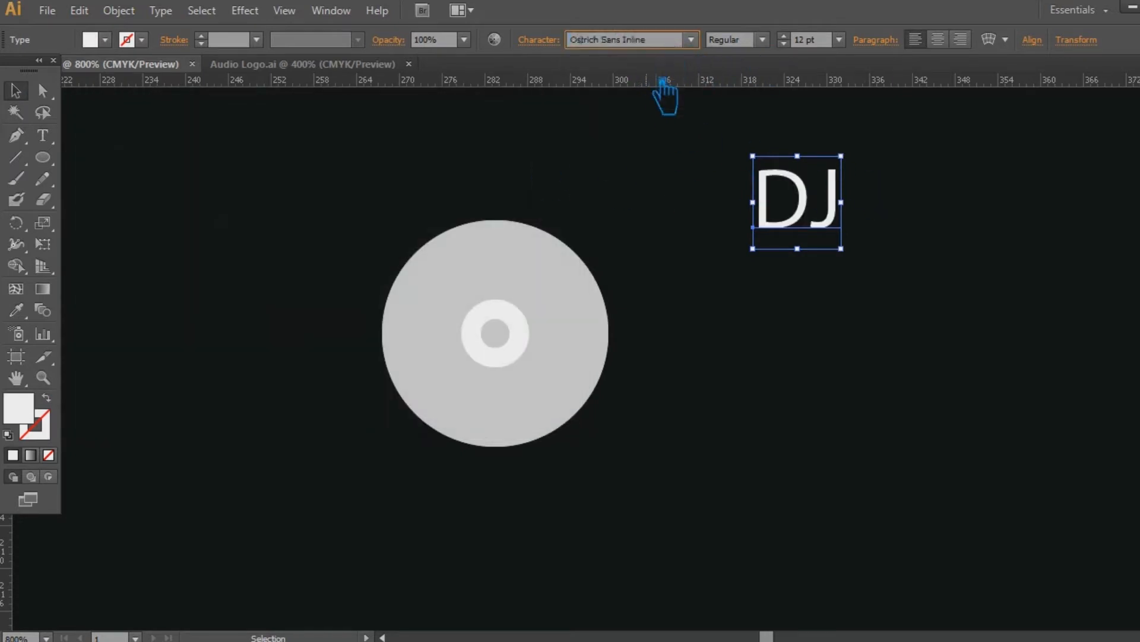
{"action": "key", "text": "Return"}
{"action": "left_click", "coordinate": [763, 39]}
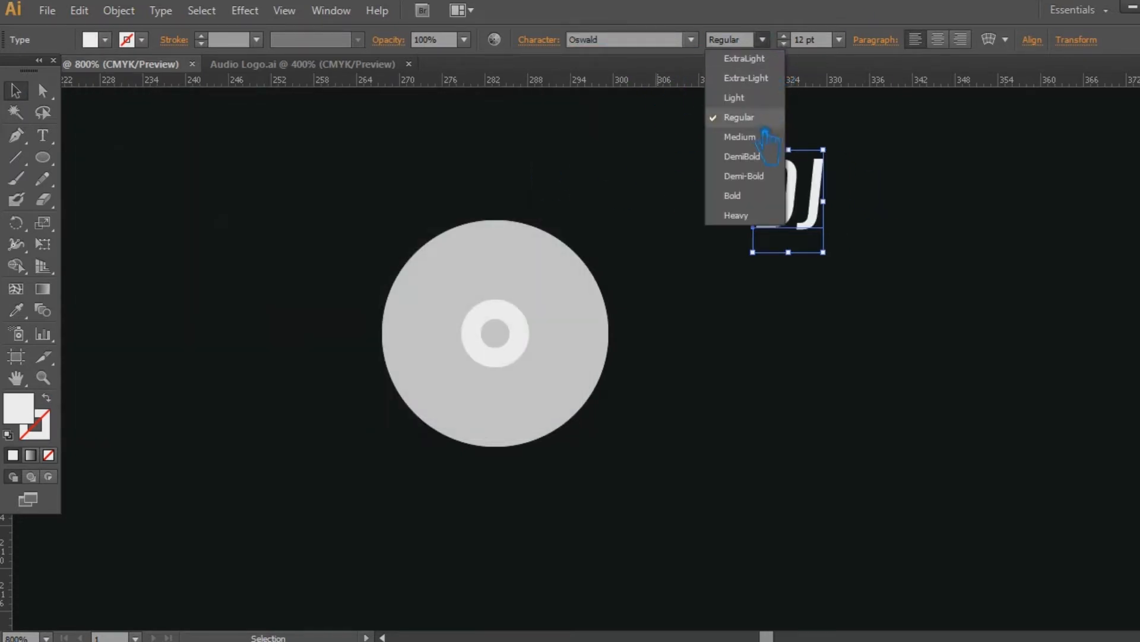
{"action": "left_click", "coordinate": [771, 195]}
{"action": "left_click", "coordinate": [763, 40]}
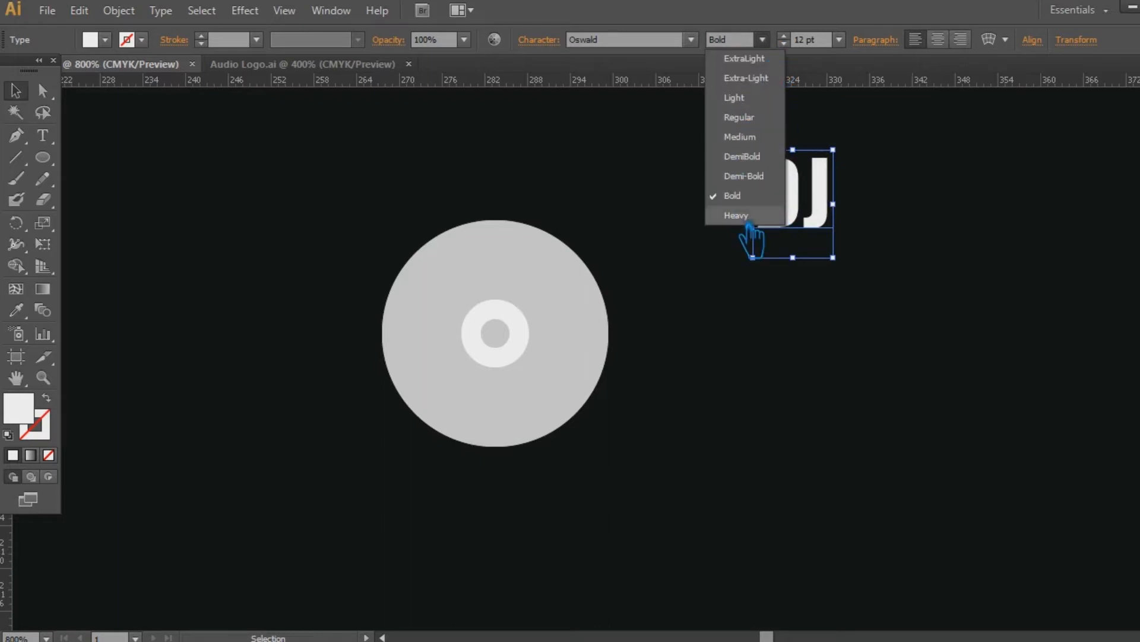
{"action": "left_click", "coordinate": [746, 217]}
{"action": "left_click", "coordinate": [958, 237]}
{"action": "left_click_drag", "start_coordinate": [789, 198], "coordinate": [158, 522], "text": "alt"}
Set the original DJ text's tracking to -50, copy it to the upper left and move the original closer to the disc.
{"action": "left_click", "coordinate": [810, 210]}
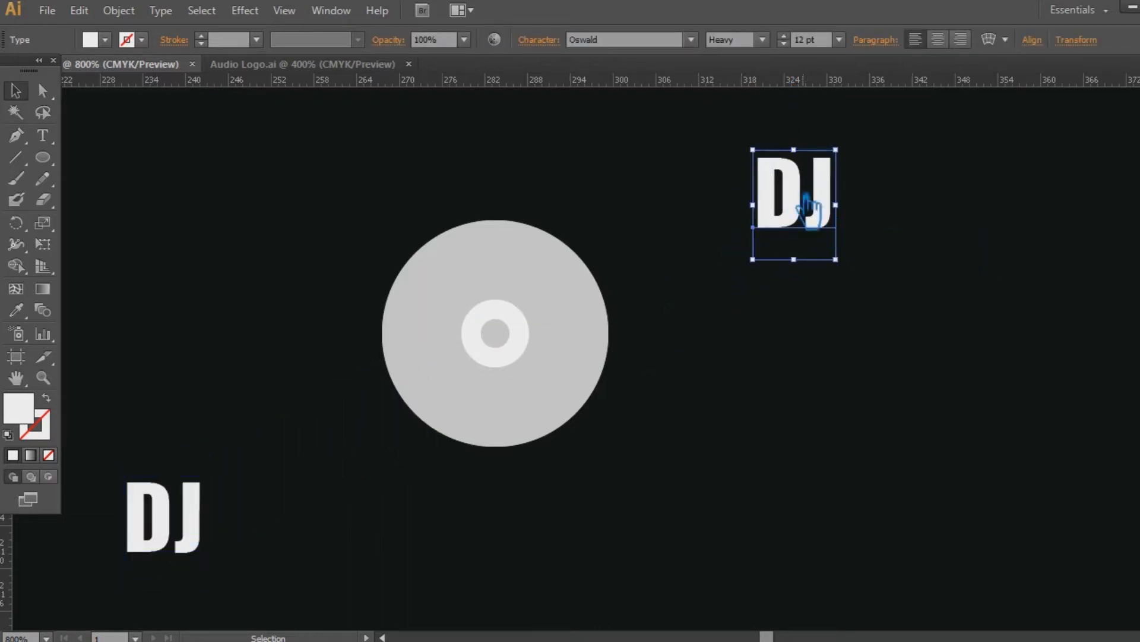
{"action": "left_click", "coordinate": [551, 49]}
{"action": "left_click", "coordinate": [547, 144]}
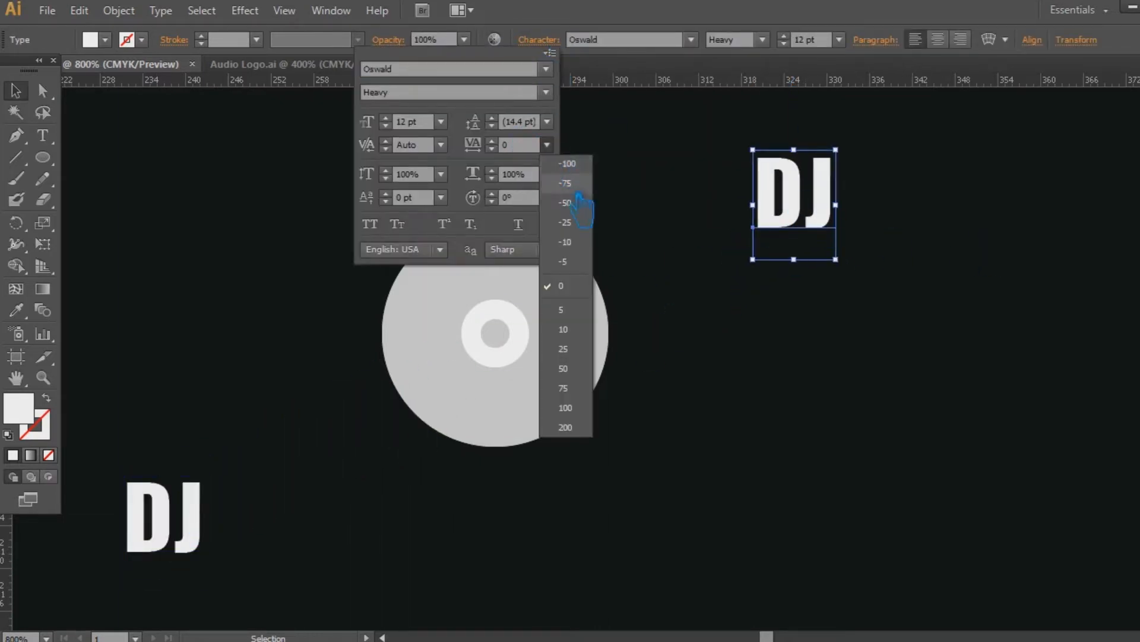
{"action": "left_click", "coordinate": [582, 211]}
{"action": "left_click", "coordinate": [942, 208]}
{"action": "left_click", "coordinate": [888, 240]}
{"action": "left_click_drag", "start_coordinate": [814, 224], "coordinate": [689, 236], "text": "alt"}
Try to envelope-distort the DJ text together with the disc circle using Make with Top Object.
{"action": "left_click", "coordinate": [562, 290], "text": "shift"}
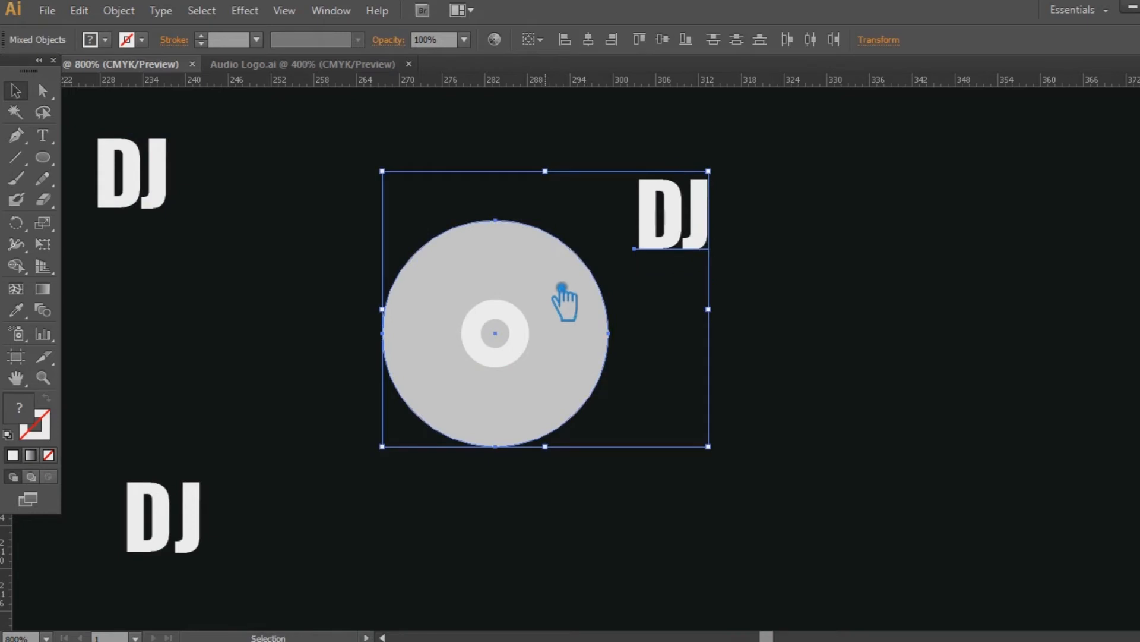
{"action": "left_click", "coordinate": [119, 10]}
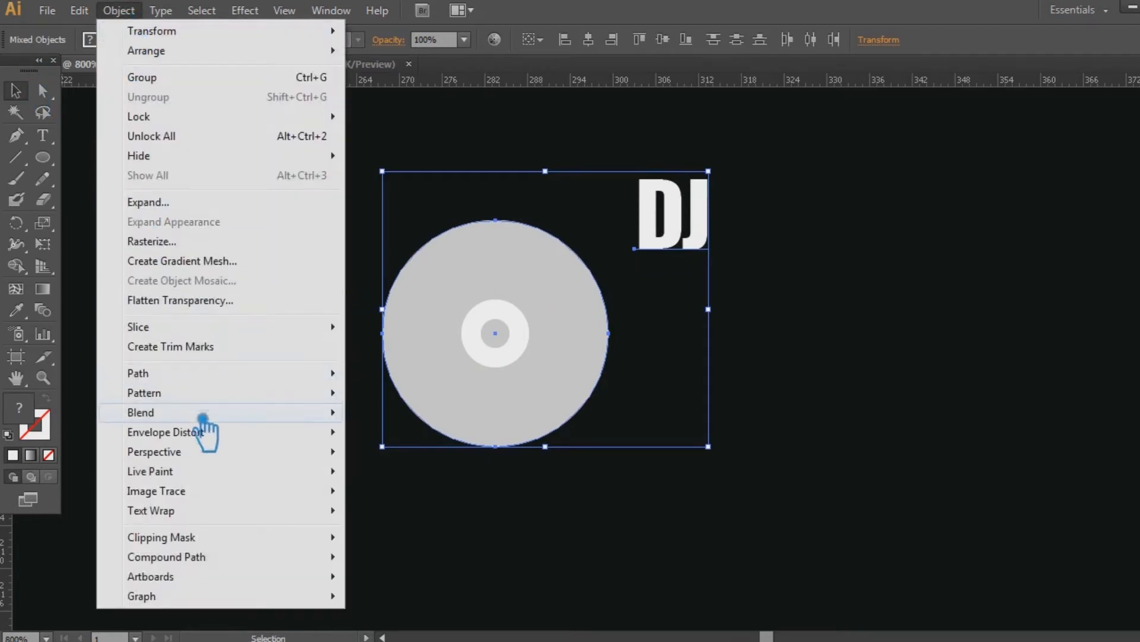
{"action": "mouse_move", "coordinate": [232, 434]}
{"action": "left_click", "coordinate": [479, 471]}
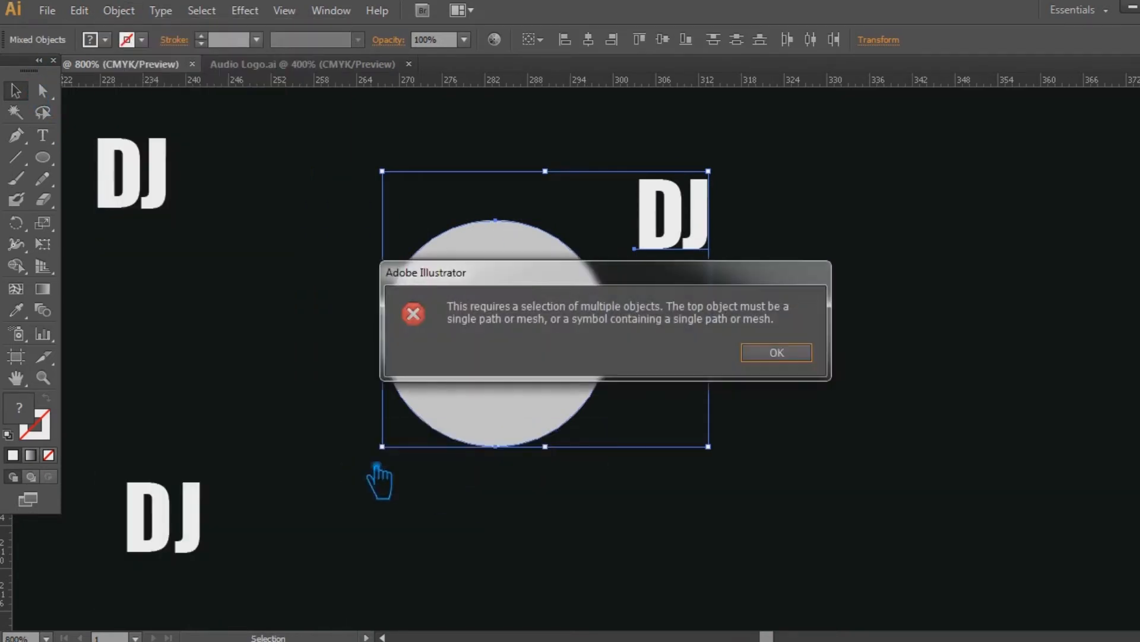
{"action": "left_click", "coordinate": [777, 354]}
{"action": "left_click", "coordinate": [695, 354]}
Bring the large grey disc circle to the front of the stacking order.
{"action": "left_click", "coordinate": [496, 275]}
{"action": "right_click", "coordinate": [534, 285]}
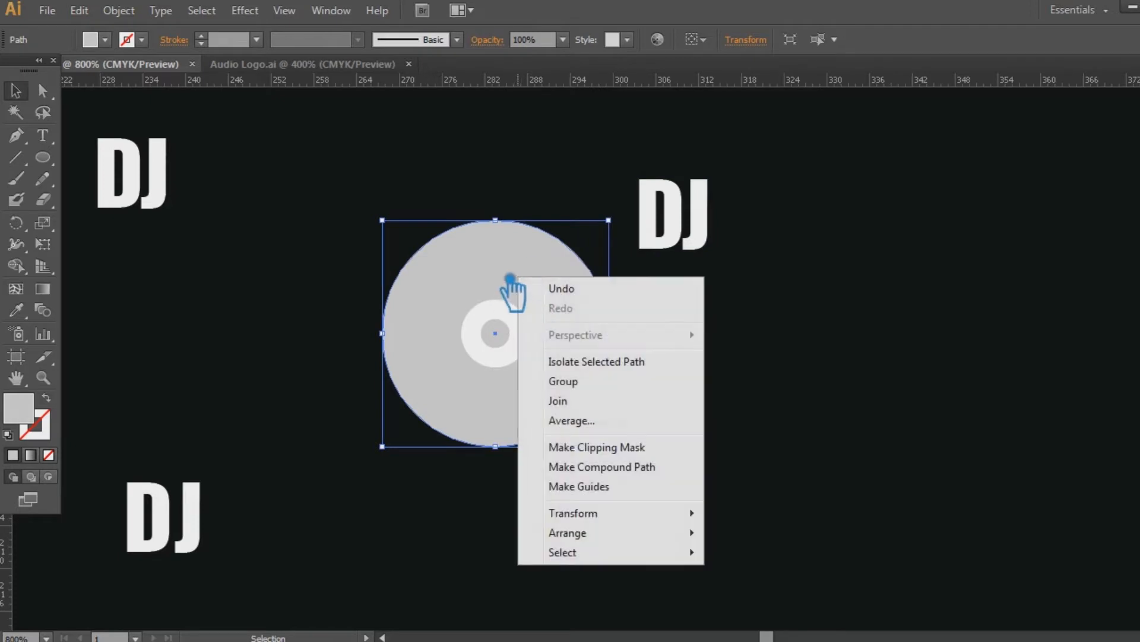
{"action": "mouse_move", "coordinate": [614, 514]}
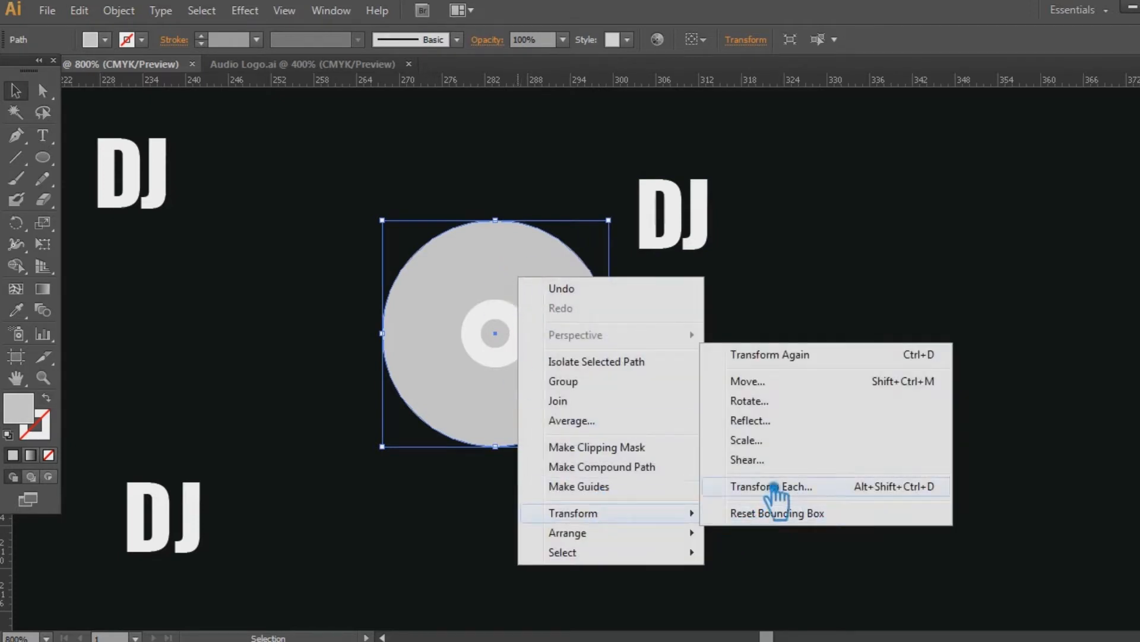
{"action": "left_click", "coordinate": [750, 535]}
{"action": "left_click", "coordinate": [813, 442]}
Try shaping the Oswald DJ text into the large circle with a top-object envelope, and undo it.
{"action": "left_click", "coordinate": [572, 344]}
{"action": "left_click", "coordinate": [682, 247], "text": "shift"}
{"action": "left_click", "coordinate": [113, 12]}
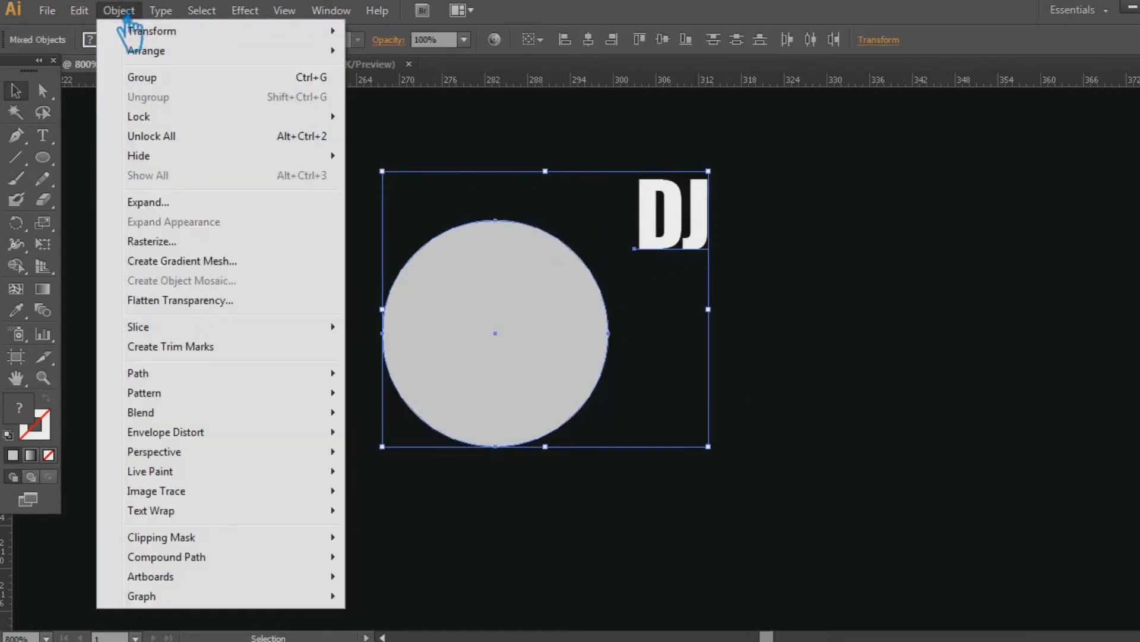
{"action": "mouse_move", "coordinate": [219, 433]}
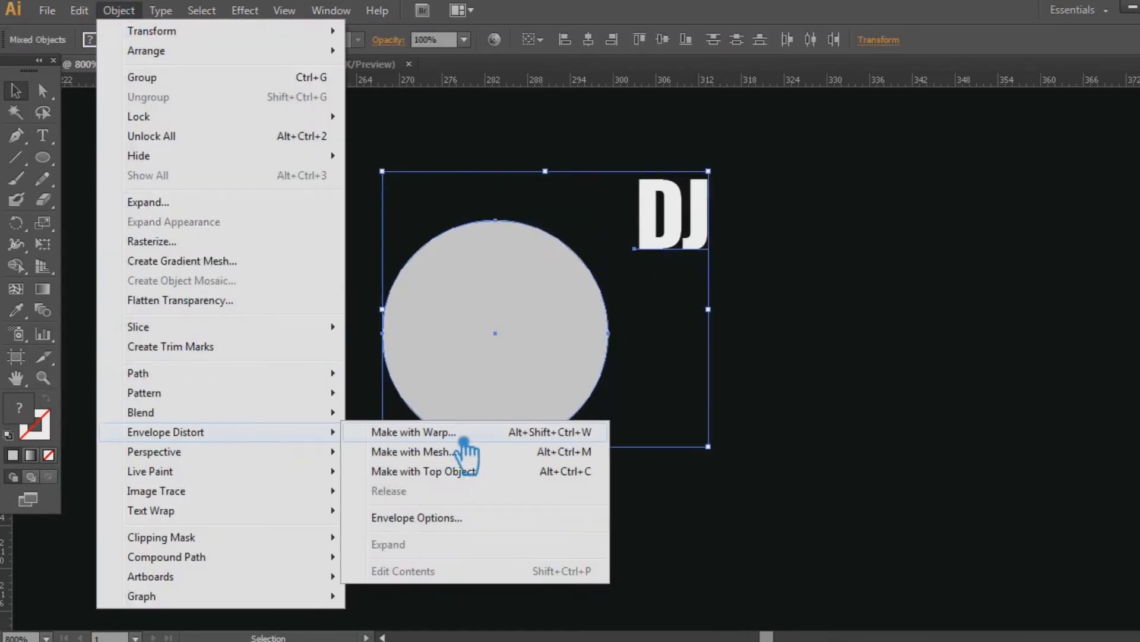
{"action": "left_click", "coordinate": [469, 472]}
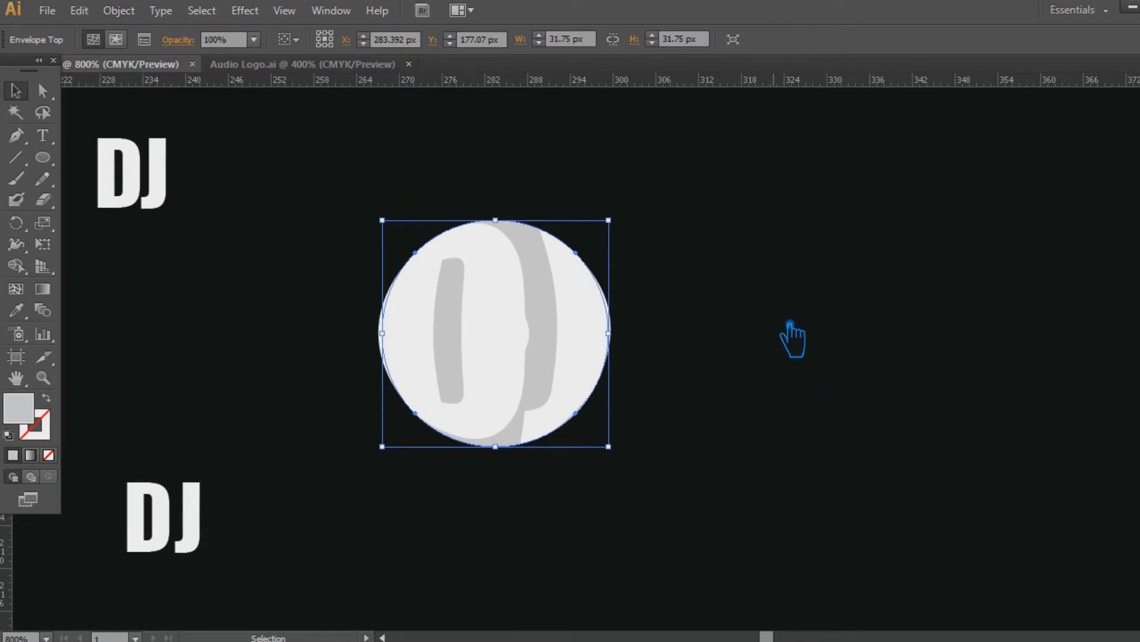
{"action": "left_click", "coordinate": [790, 331]}
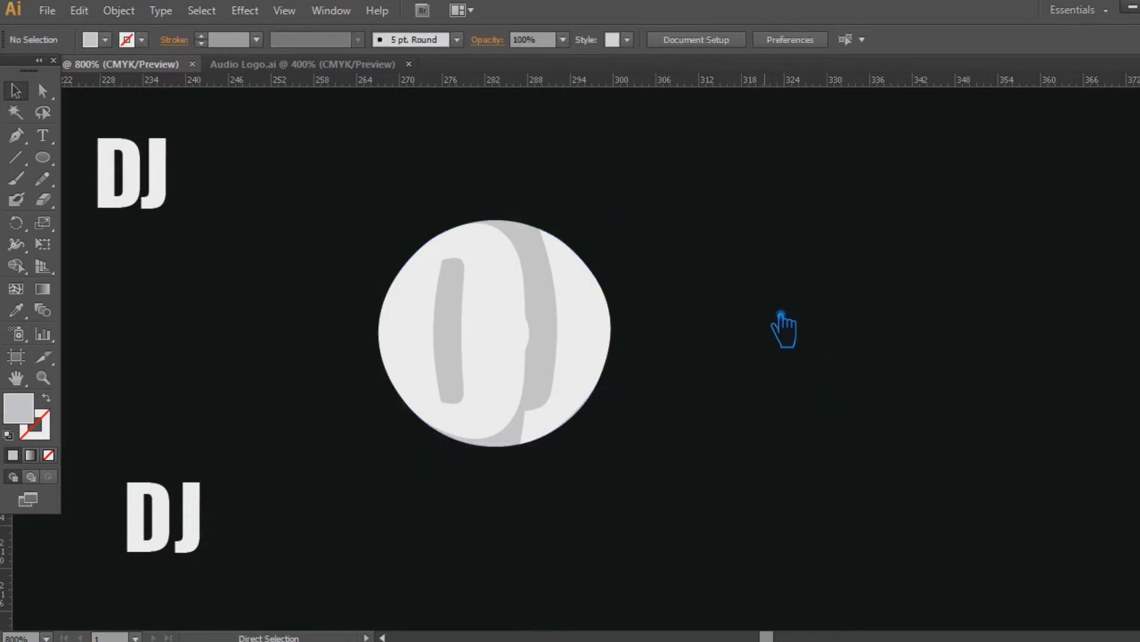
{"action": "key", "text": "ctrl+z"}
{"action": "left_click", "coordinate": [777, 302]}
Set the DJ text nearest the disc to the Racon font at 24 pt.
{"action": "left_click", "coordinate": [694, 238]}
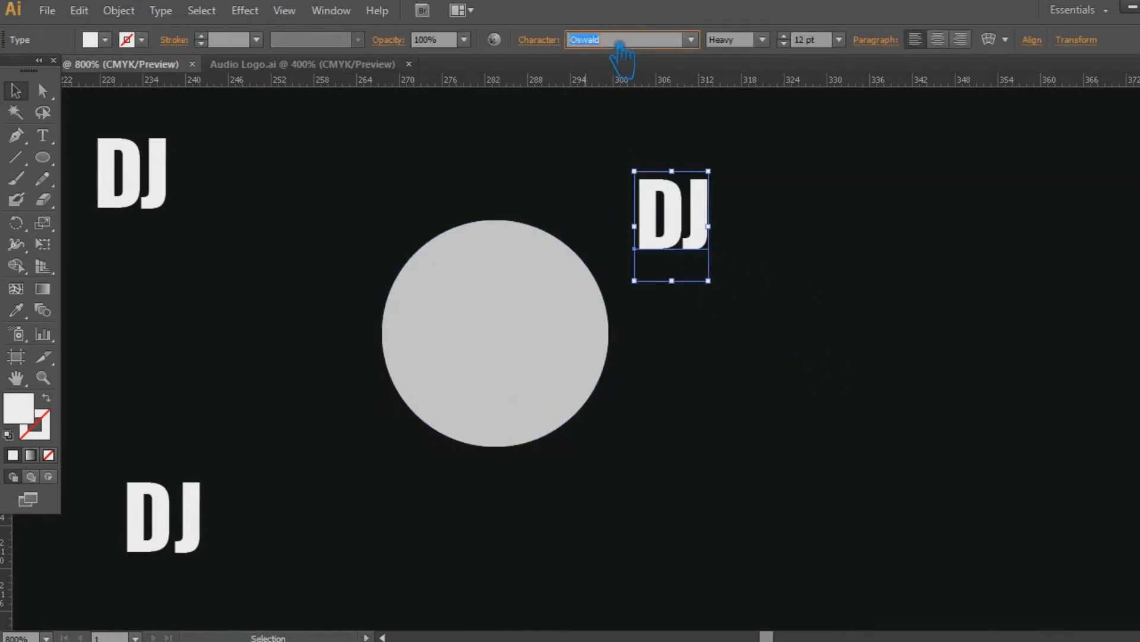
{"action": "key", "text": "Return"}
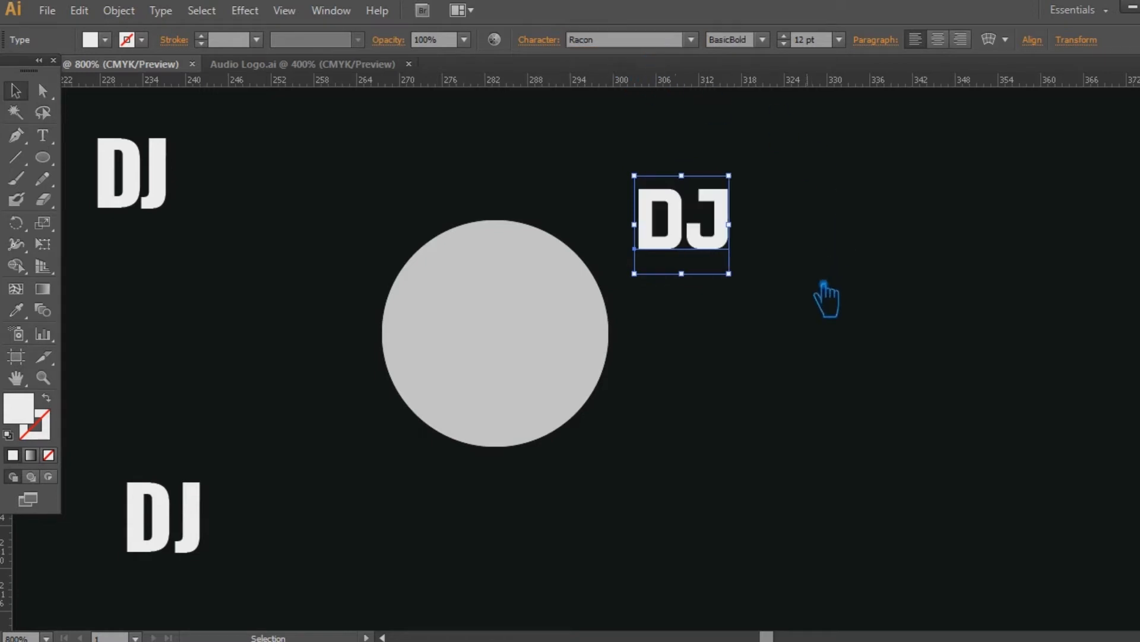
{"action": "left_click", "coordinate": [512, 323], "text": "shift"}
{"action": "left_click", "coordinate": [799, 251]}
{"action": "left_click", "coordinate": [716, 221]}
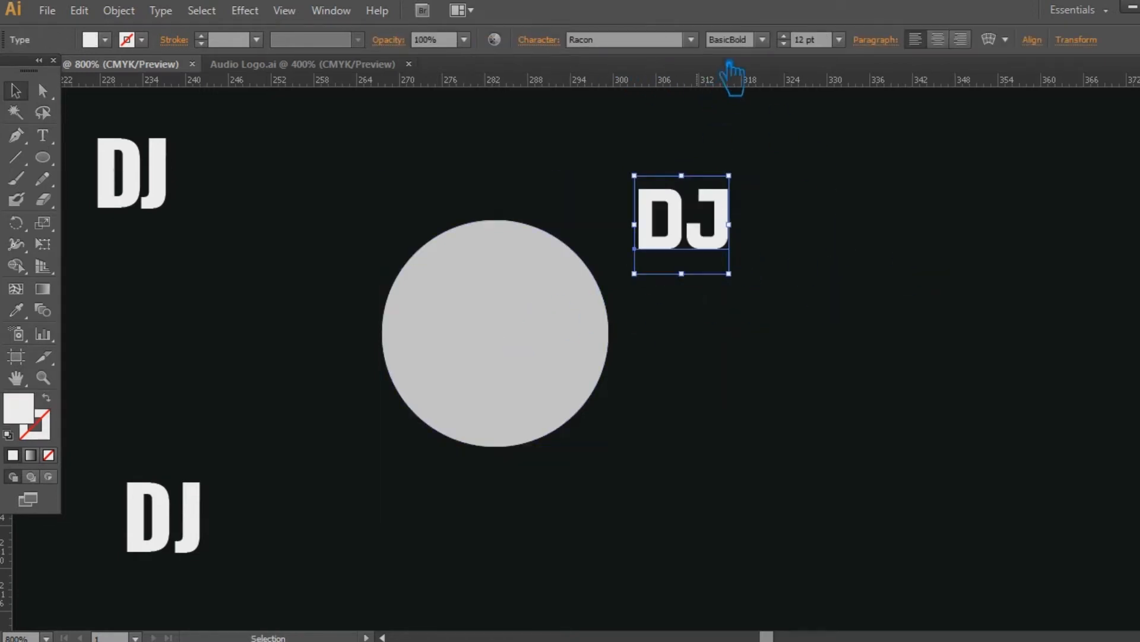
{"action": "left_click", "coordinate": [839, 39]}
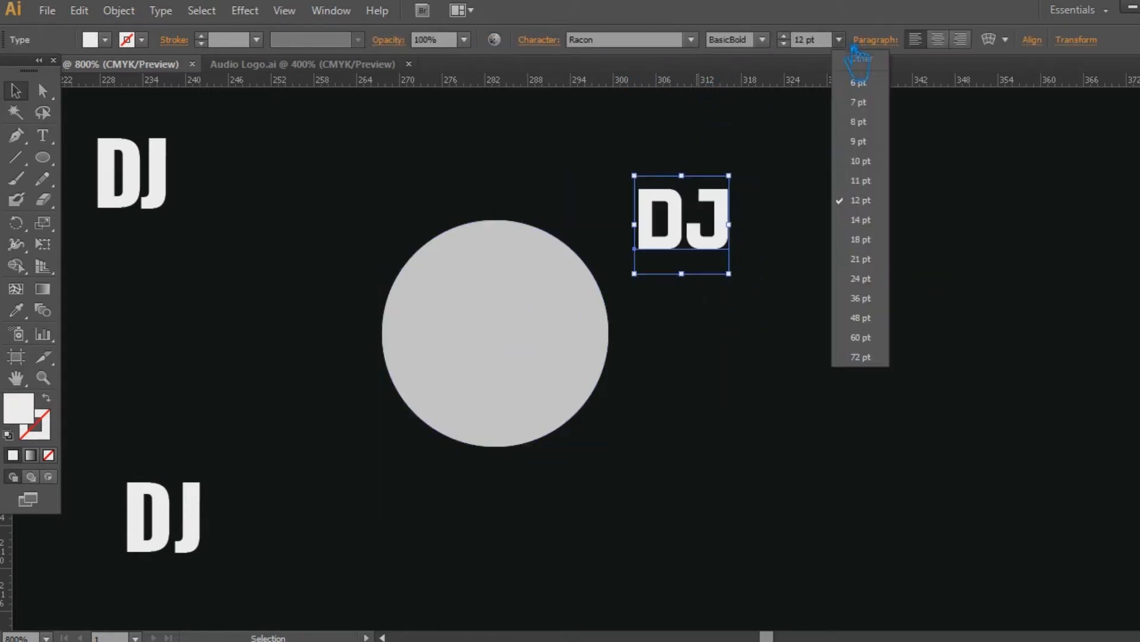
{"action": "left_click", "coordinate": [884, 281]}
Try envelope-distorting the Racon DJ text into the large circle as the top object.
{"action": "left_click", "coordinate": [543, 326], "text": "shift"}
{"action": "left_click", "coordinate": [122, 11]}
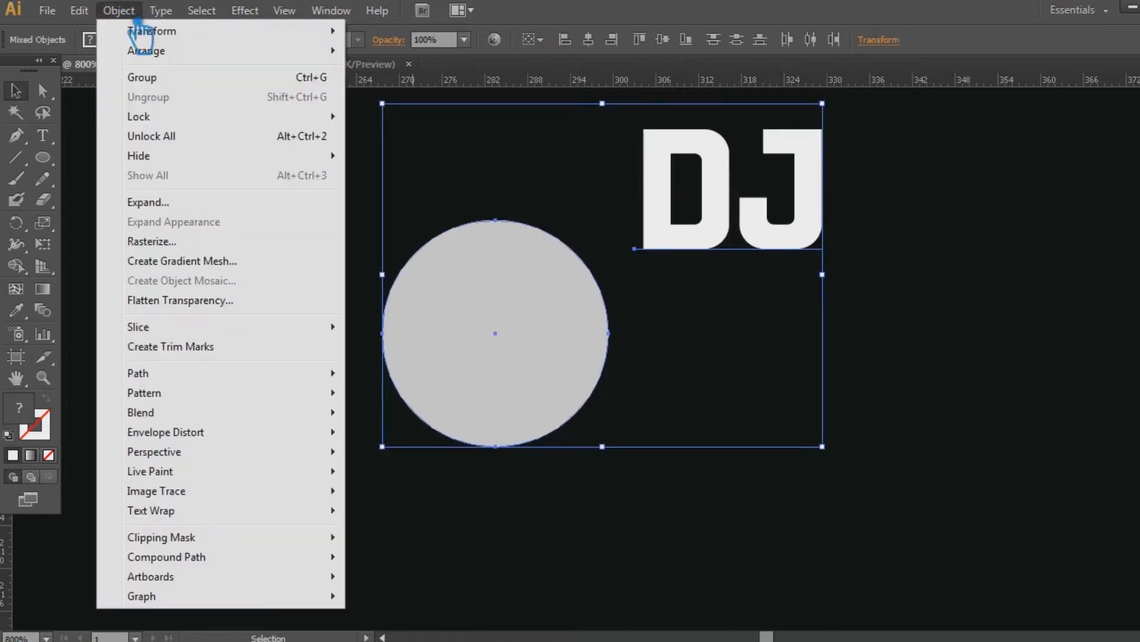
{"action": "left_click", "coordinate": [463, 471]}
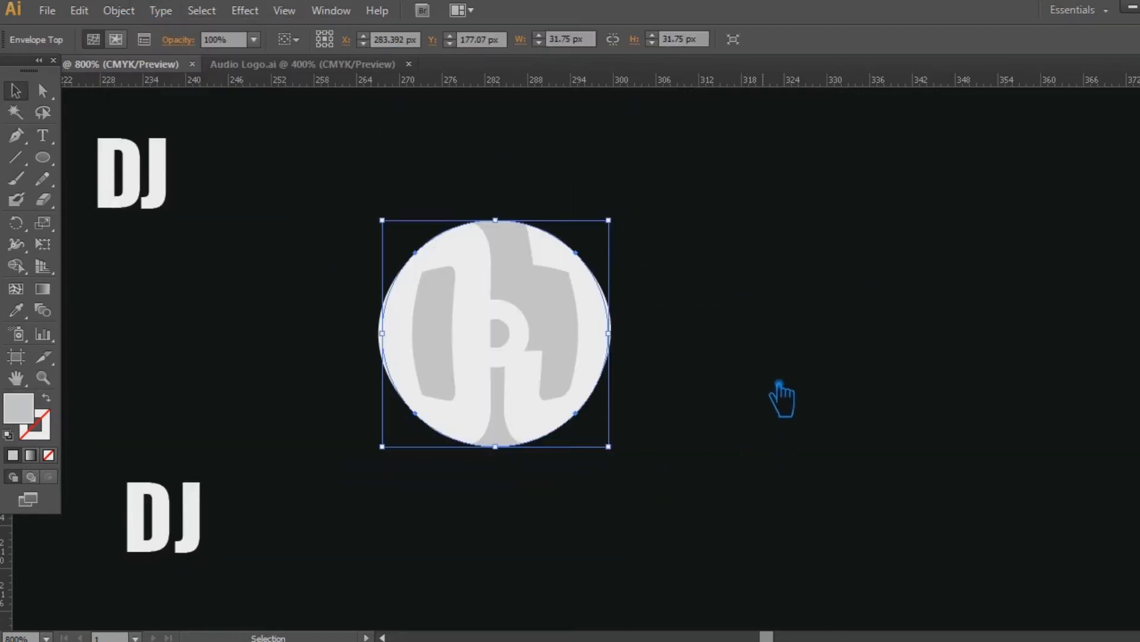
{"action": "left_click", "coordinate": [768, 368]}
{"action": "left_click", "coordinate": [519, 343]}
Try moving the circular DJ lettering away from the disc, and undo the move and the envelope distortion.
{"action": "left_click_drag", "start_coordinate": [607, 340], "coordinate": [959, 350]}
{"action": "left_click", "coordinate": [724, 499]}
{"action": "key", "text": "ctrl+z"}
{"action": "key", "text": "ctrl+z"}
{"action": "key", "text": "ctrl+z"}
{"action": "key", "text": "ctrl+shift+z"}
{"action": "left_click", "coordinate": [1054, 293]}
Change the large DJ text's font to Roboto Condensed in the Bold style.
{"action": "left_click", "coordinate": [721, 236]}
{"action": "left_click", "coordinate": [609, 40]}
{"action": "key", "text": "Down"}
{"action": "key", "text": "Down"}
{"action": "key", "text": "Down"}
{"action": "key", "text": "Down"}
{"action": "key", "text": "Down"}
{"action": "key", "text": "Down"}
{"action": "key", "text": "Down"}
{"action": "key", "text": "Down"}
{"action": "key", "text": "Down"}
{"action": "key", "text": "Down"}
{"action": "key", "text": "Down"}
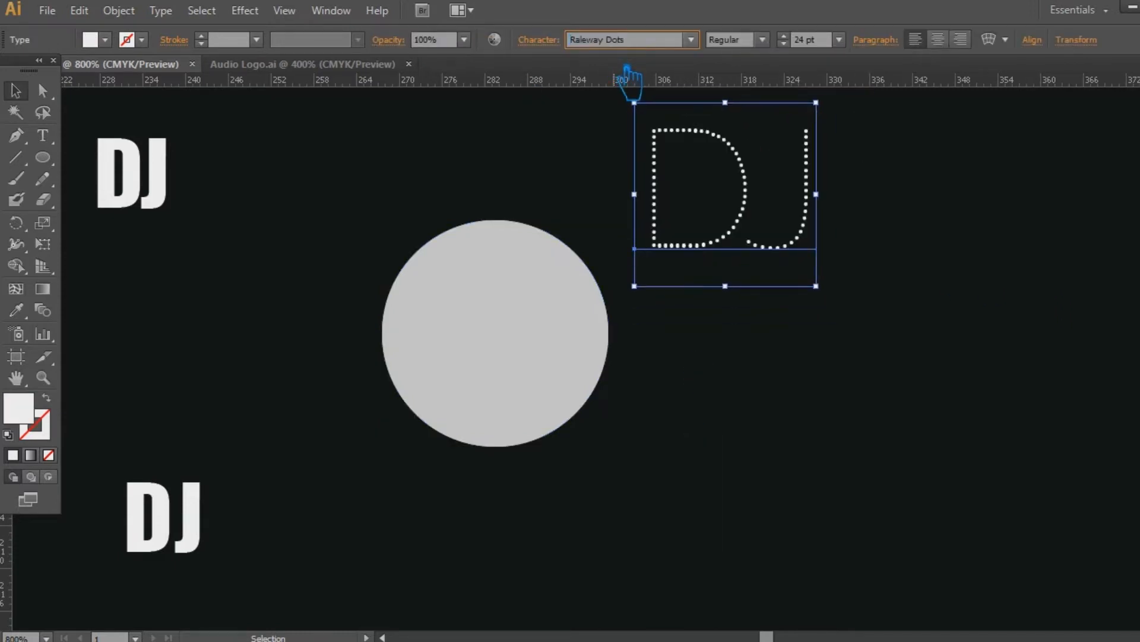
{"action": "key", "text": "Down"}
{"action": "key", "text": "Down"}
{"action": "key", "text": "Down"}
{"action": "key", "text": "Down"}
{"action": "key", "text": "Down"}
{"action": "key", "text": "Down"}
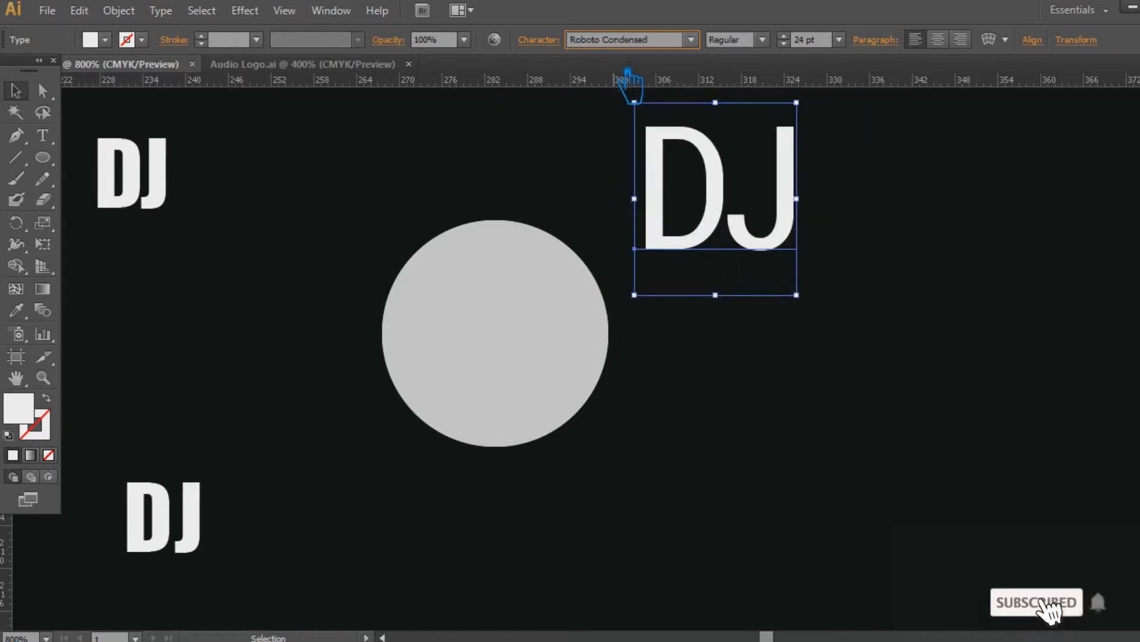
{"action": "left_click", "coordinate": [762, 39]}
{"action": "left_click", "coordinate": [749, 137]}
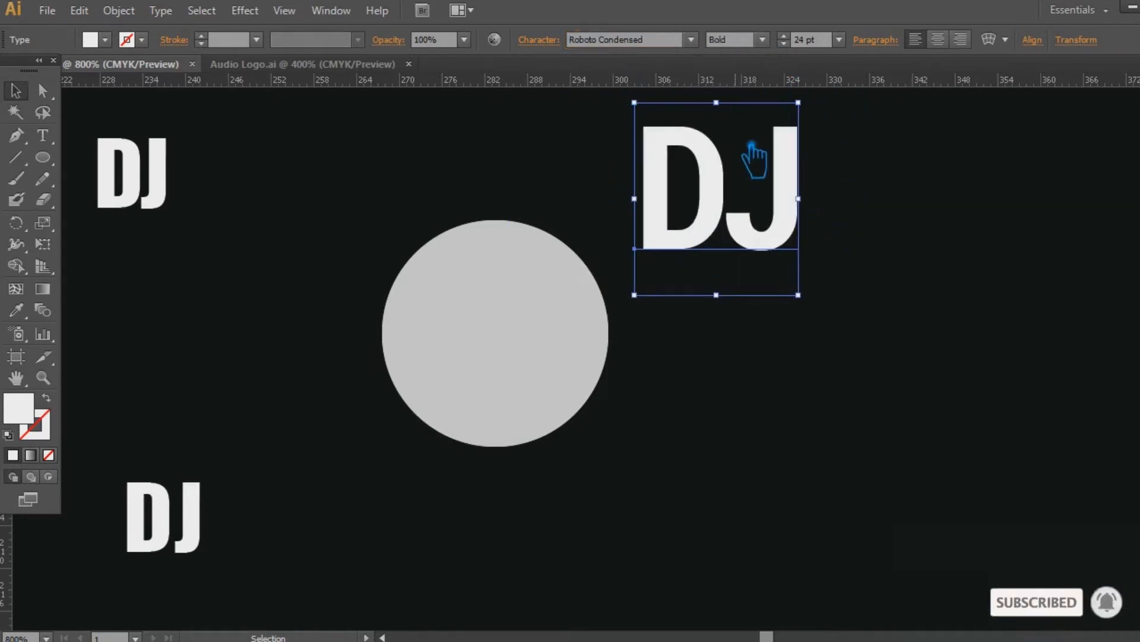
Envelope-distort the Roboto Condensed DJ text into the large circle using Make with Top Object.
{"action": "left_click", "coordinate": [555, 360], "text": "shift"}
{"action": "right_click", "coordinate": [556, 360]}
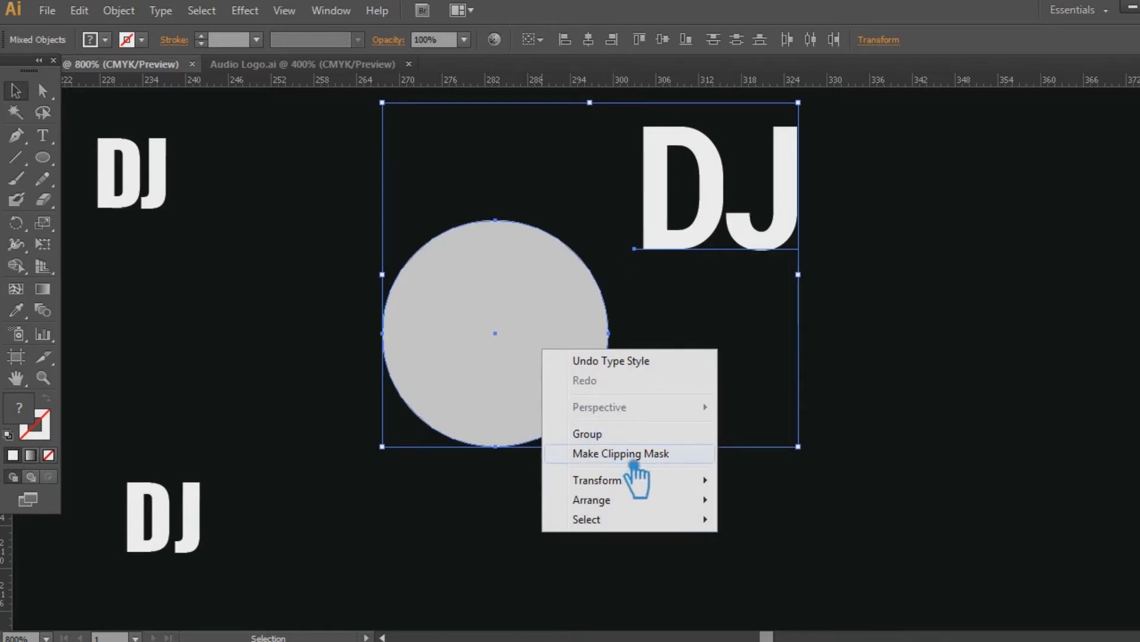
{"action": "left_click", "coordinate": [118, 10]}
{"action": "mouse_move", "coordinate": [216, 433]}
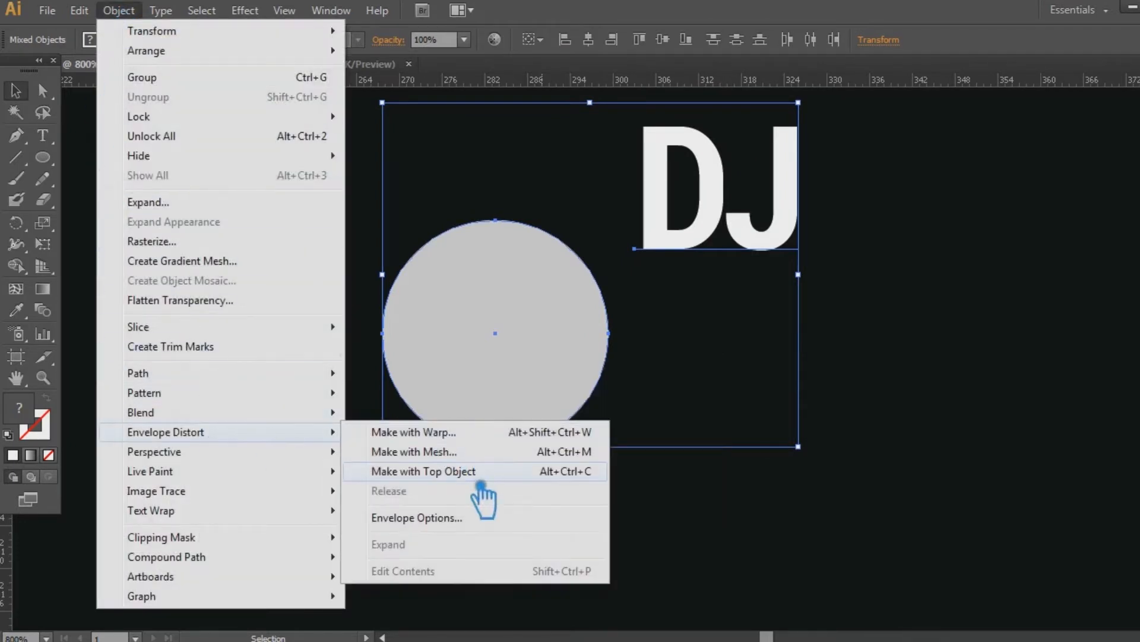
{"action": "left_click", "coordinate": [475, 472]}
{"action": "left_click", "coordinate": [722, 457]}
{"action": "left_click", "coordinate": [495, 380]}
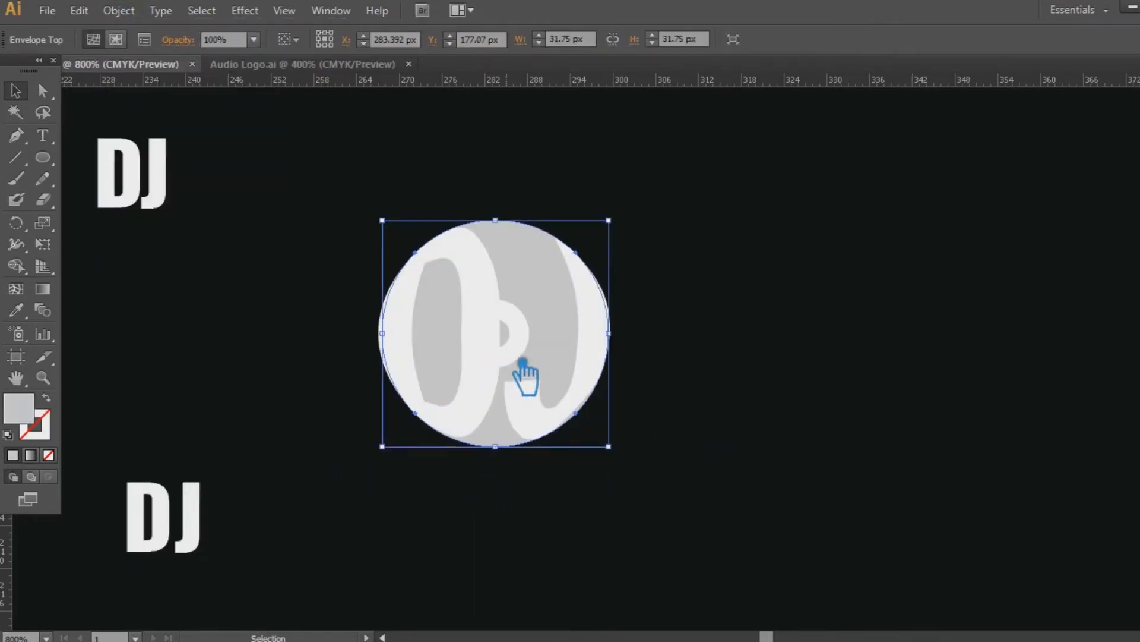
{"action": "left_click", "coordinate": [749, 395]}
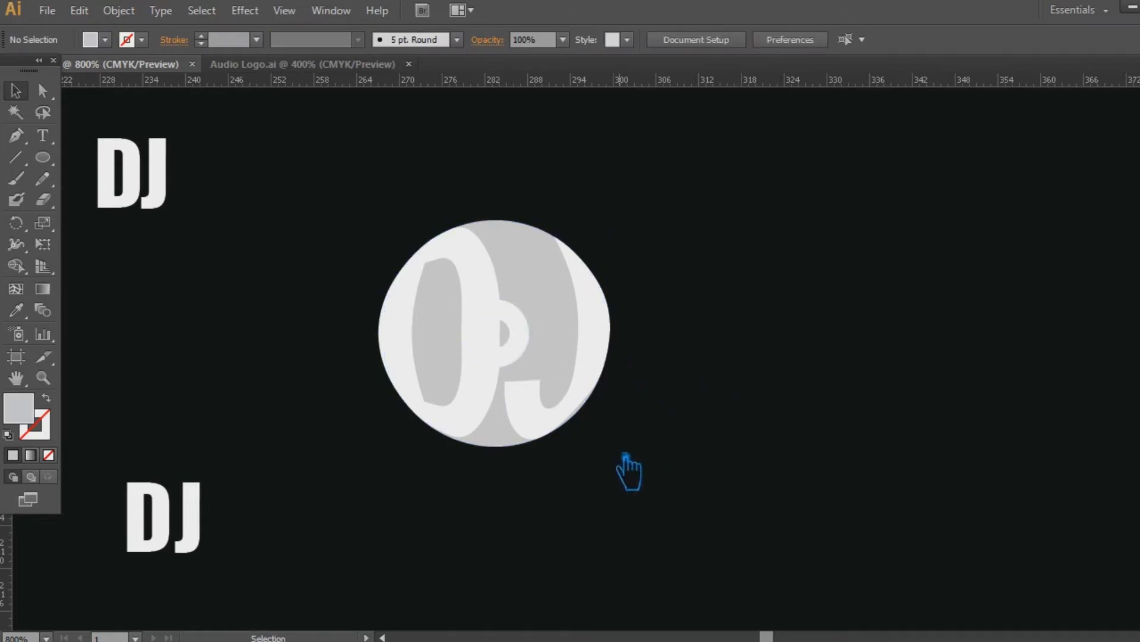
Divide the overlapping grey disc and center circles into separate pieces with the Pathfinder.
{"action": "left_click", "coordinate": [429, 265]}
{"action": "key", "text": "ctrl+shift+F9"}
{"action": "left_click", "coordinate": [1021, 473]}
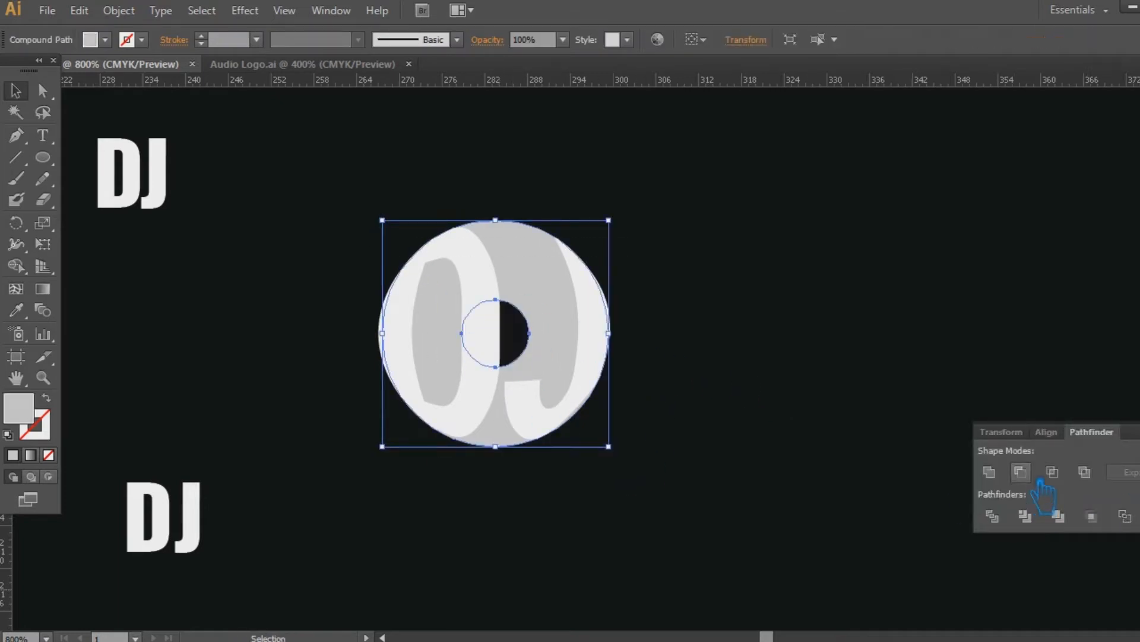
{"action": "key", "text": "ctrl+z"}
{"action": "left_click", "coordinate": [992, 516]}
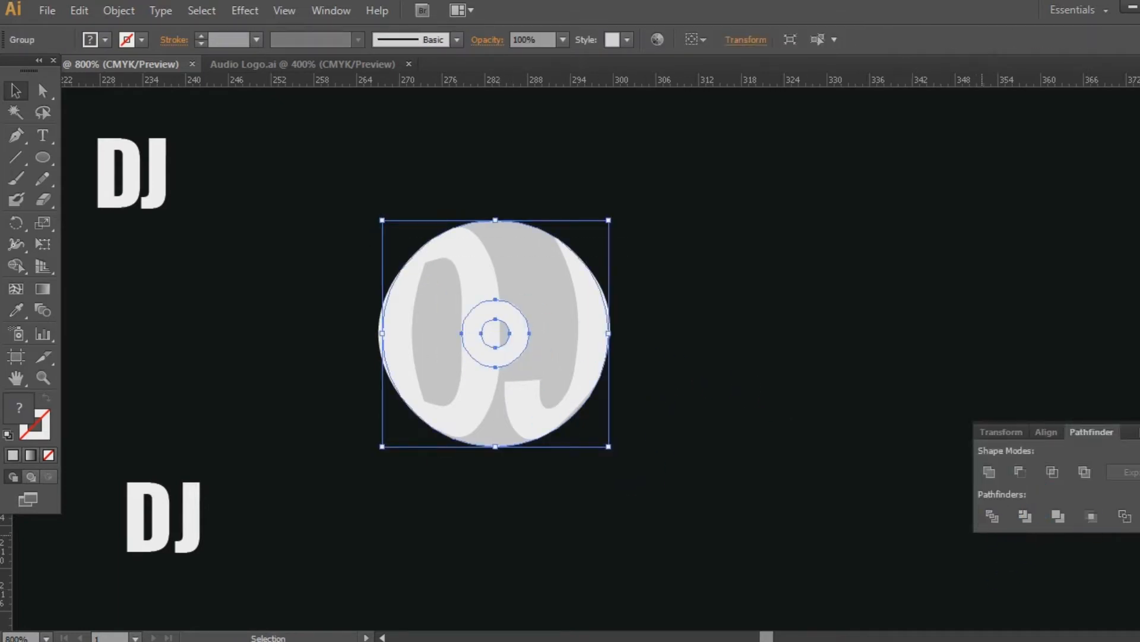
Ungroup the divided disc pieces and delete the small circle at the disc's center.
{"action": "left_click", "coordinate": [614, 347]}
{"action": "right_click", "coordinate": [556, 307]}
{"action": "left_click", "coordinate": [602, 411]}
{"action": "left_click", "coordinate": [704, 374]}
{"action": "left_click", "coordinate": [507, 339]}
{"action": "key", "text": "Delete"}
Fill the ring around the disc's center hole with a darker grey than the disc.
{"action": "left_click", "coordinate": [528, 344]}
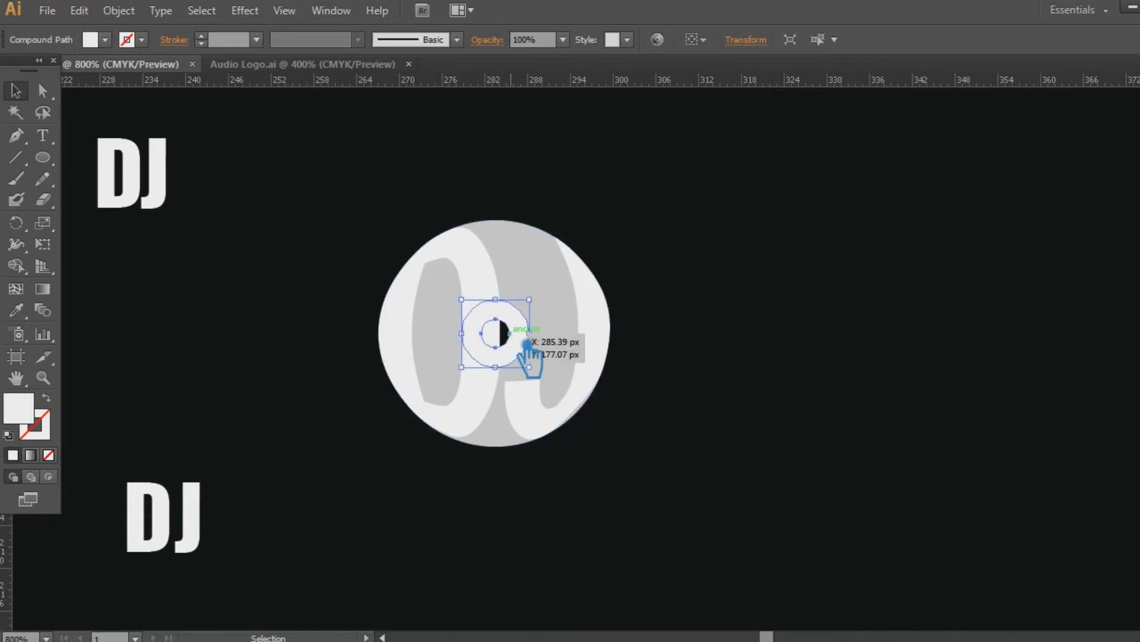
{"action": "key", "text": "i"}
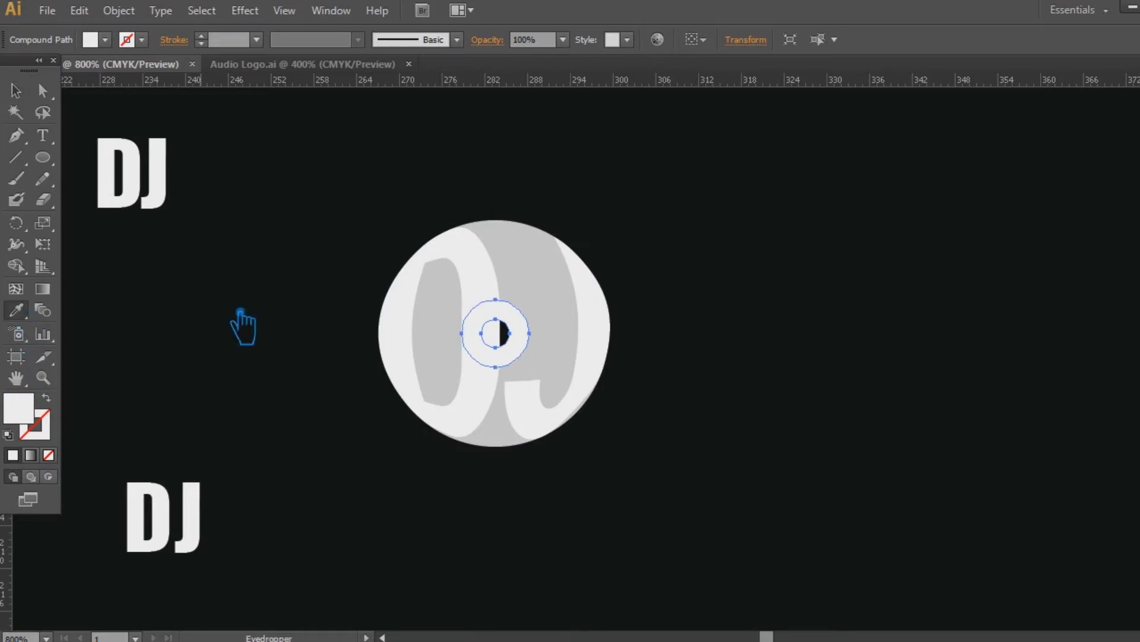
{"action": "left_click", "coordinate": [567, 277]}
{"action": "double_click", "coordinate": [19, 409]}
{"action": "left_click", "coordinate": [111, 255]}
{"action": "left_click", "coordinate": [516, 162]}
{"action": "left_click", "coordinate": [18, 92]}
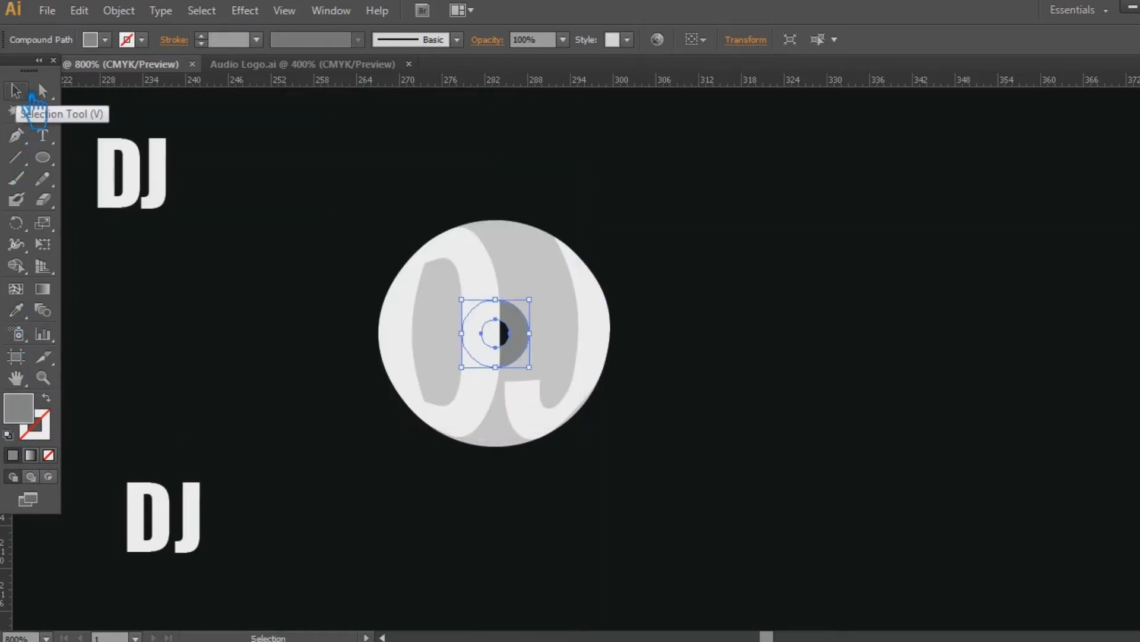
{"action": "left_click", "coordinate": [747, 295]}
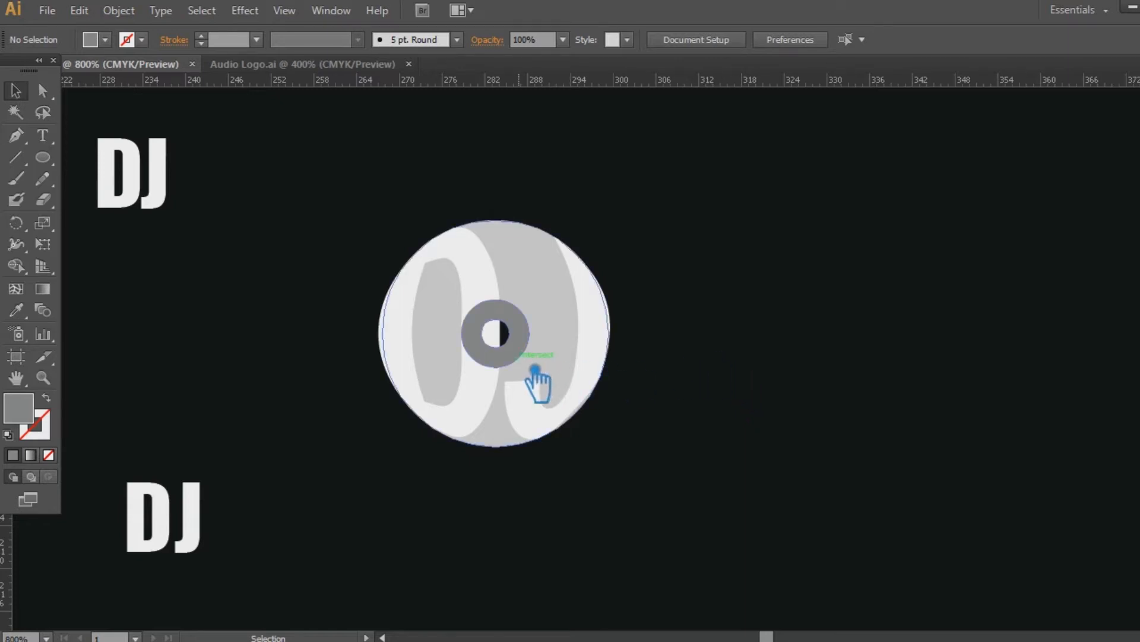
Duplicate the whole DJ disc artwork to the right of the original.
{"action": "left_click_drag", "start_coordinate": [636, 479], "coordinate": [357, 205]}
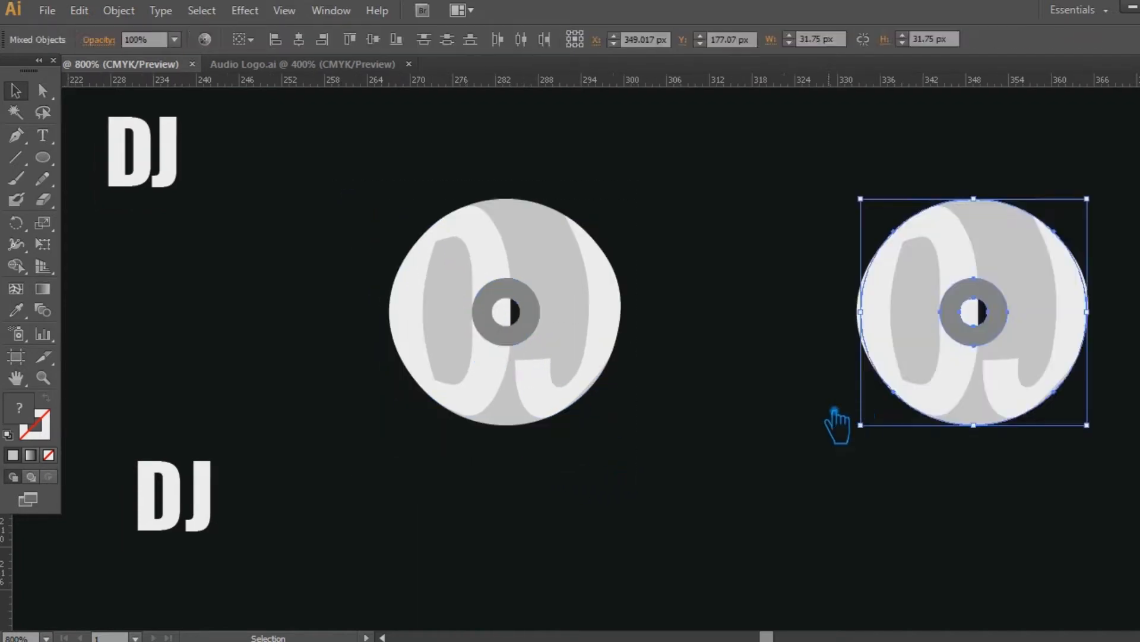
{"action": "left_click", "coordinate": [833, 411]}
Try to divide the original DJ disc artwork with the Pathfinder.
{"action": "left_click_drag", "start_coordinate": [618, 445], "coordinate": [361, 204]}
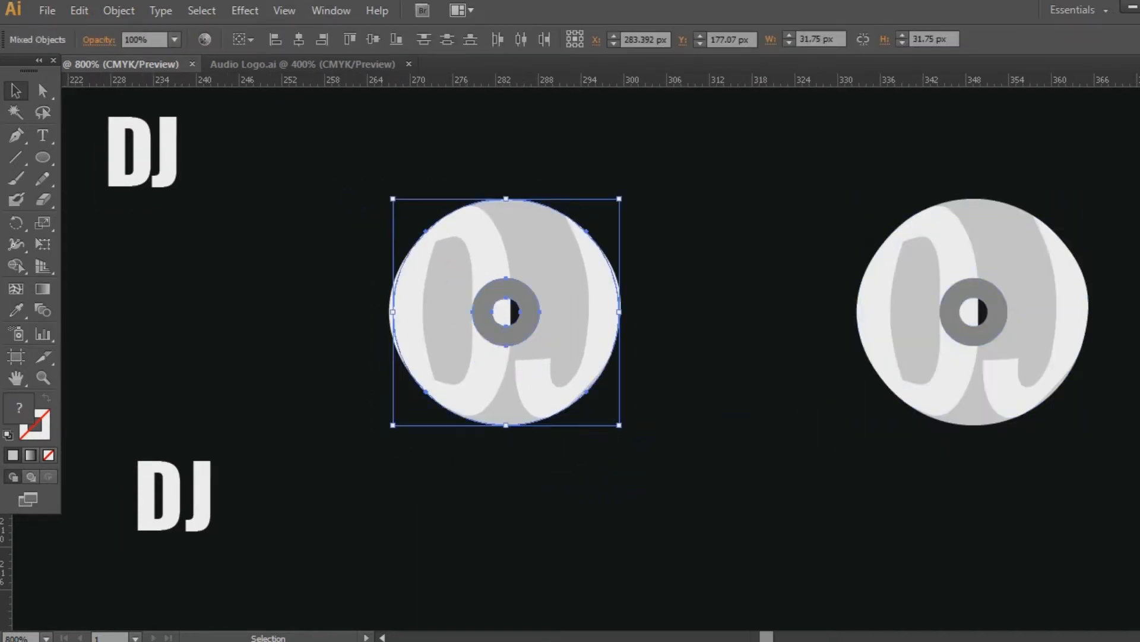
{"action": "key", "text": "shift+ctrl+F9"}
{"action": "left_click", "coordinate": [1004, 518]}
{"action": "key", "text": "ctrl+z"}
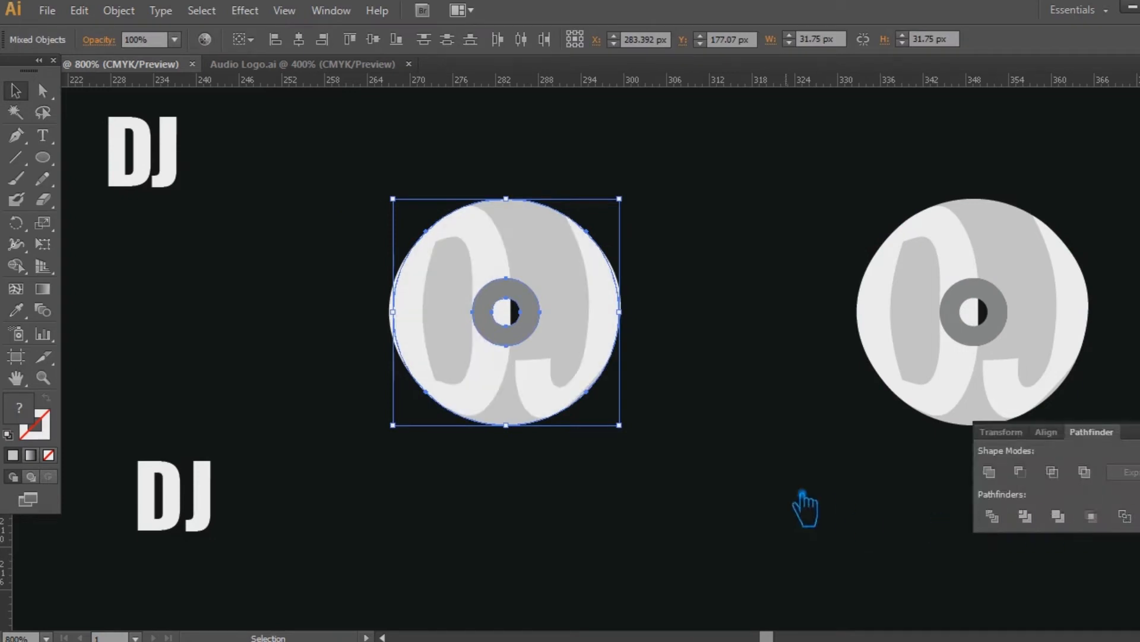
{"action": "left_click", "coordinate": [801, 492]}
{"action": "key", "text": "shift+ctrl+F9"}
{"action": "left_click", "coordinate": [501, 256]}
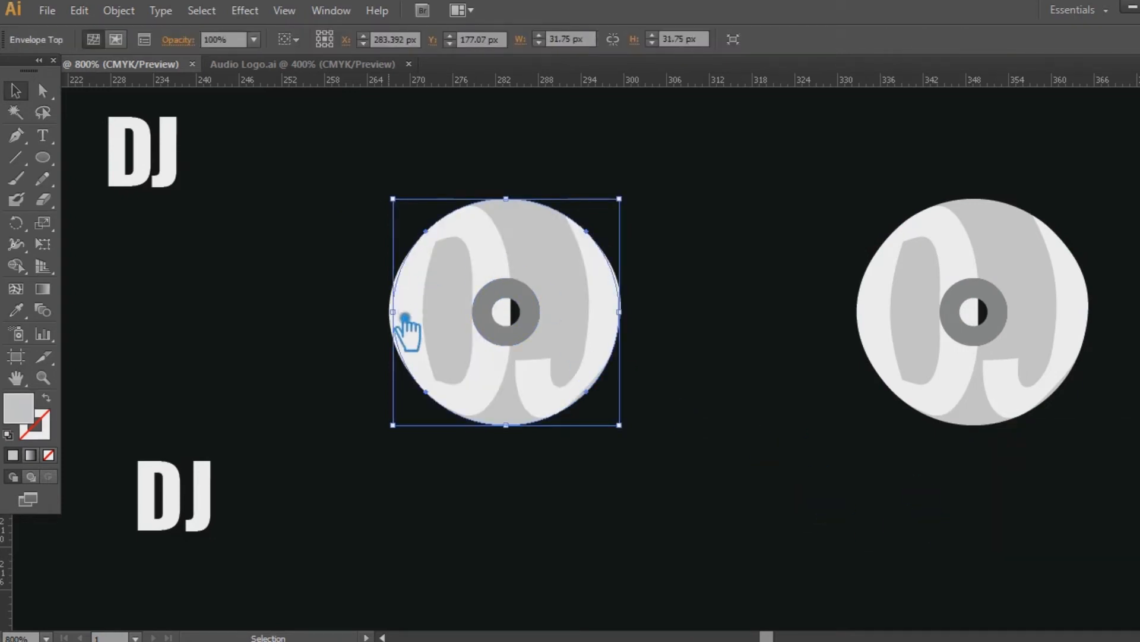
{"action": "left_click", "coordinate": [708, 326]}
{"action": "right_click", "coordinate": [619, 322]}
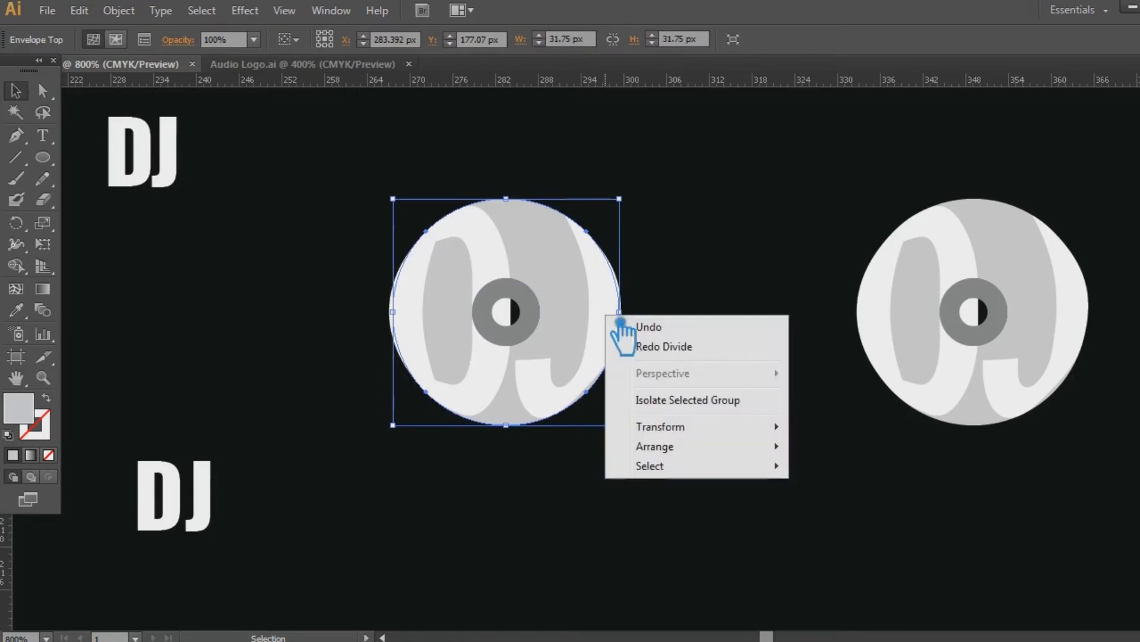
{"action": "left_click", "coordinate": [597, 285]}
{"action": "left_click", "coordinate": [697, 413]}
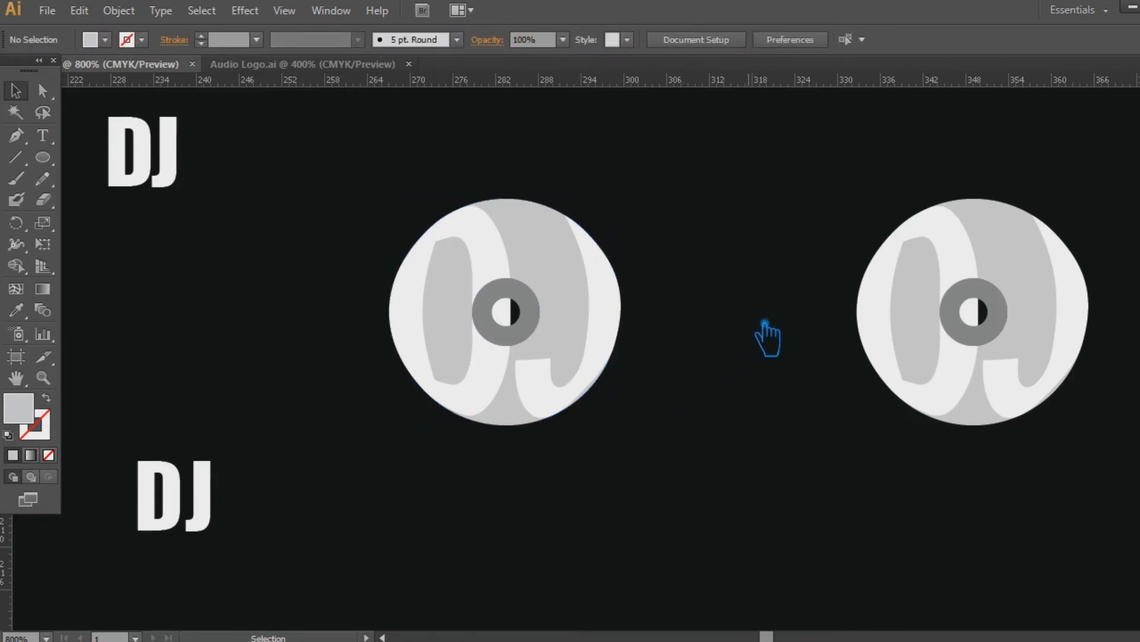
{"action": "left_click", "coordinate": [619, 320]}
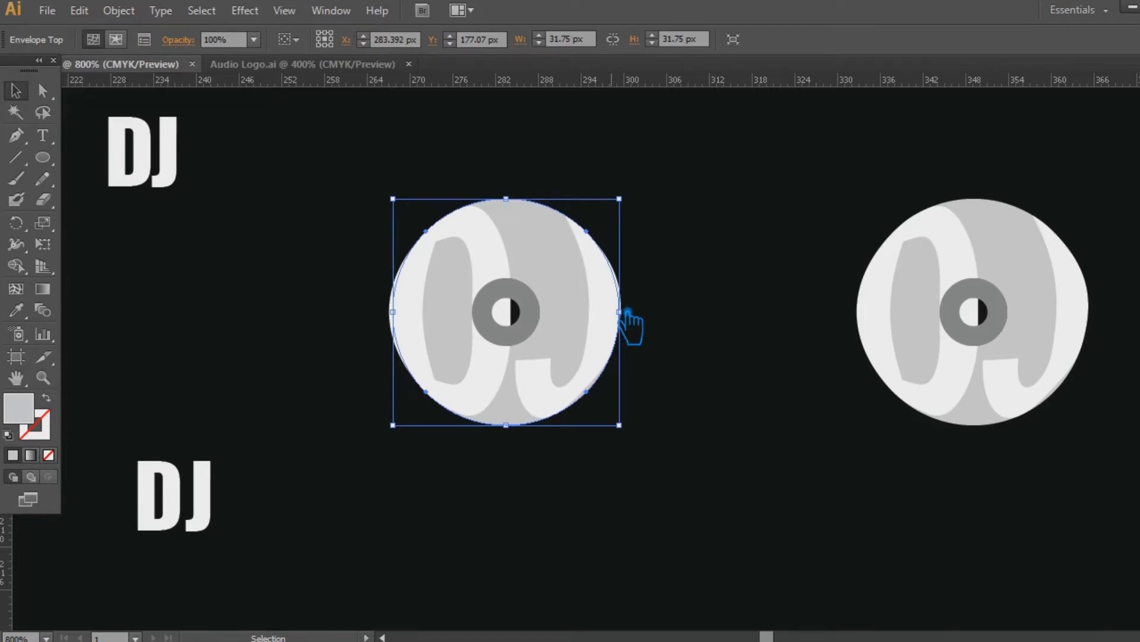
{"action": "left_click", "coordinate": [708, 364]}
Divide the original disc, center ring and warped letters with the Pathfinder.
{"action": "left_click_drag", "start_coordinate": [646, 458], "coordinate": [344, 204]}
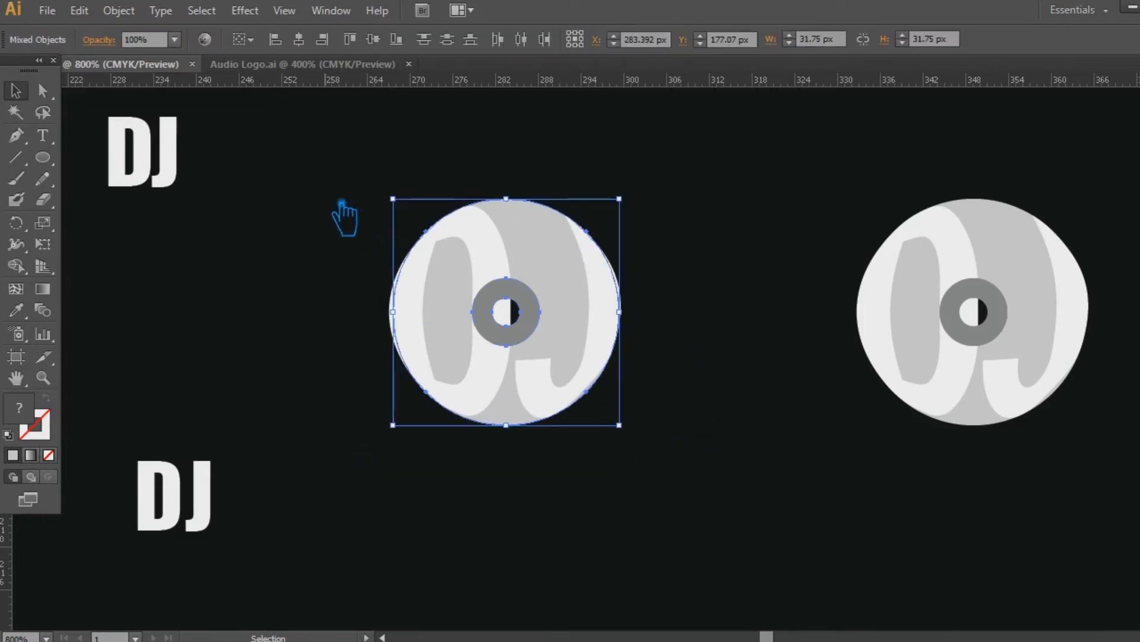
{"action": "left_click", "coordinate": [1139, 475]}
{"action": "left_click", "coordinate": [1000, 518]}
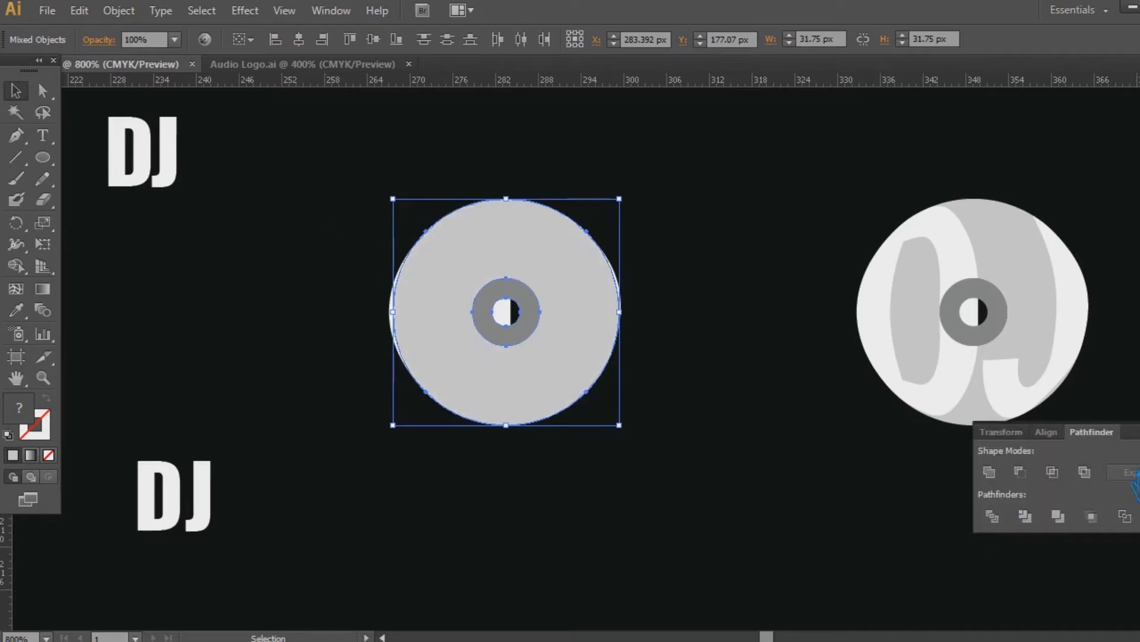
{"action": "left_click", "coordinate": [1139, 475]}
{"action": "right_click", "coordinate": [518, 276]}
{"action": "left_click", "coordinate": [490, 494]}
Ungroup the original artwork and delete the light grey disc covering the DJ letters.
{"action": "right_click", "coordinate": [574, 284]}
{"action": "left_click", "coordinate": [618, 387]}
{"action": "left_click", "coordinate": [725, 324]}
{"action": "left_click", "coordinate": [592, 277]}
{"action": "key", "text": "Delete"}
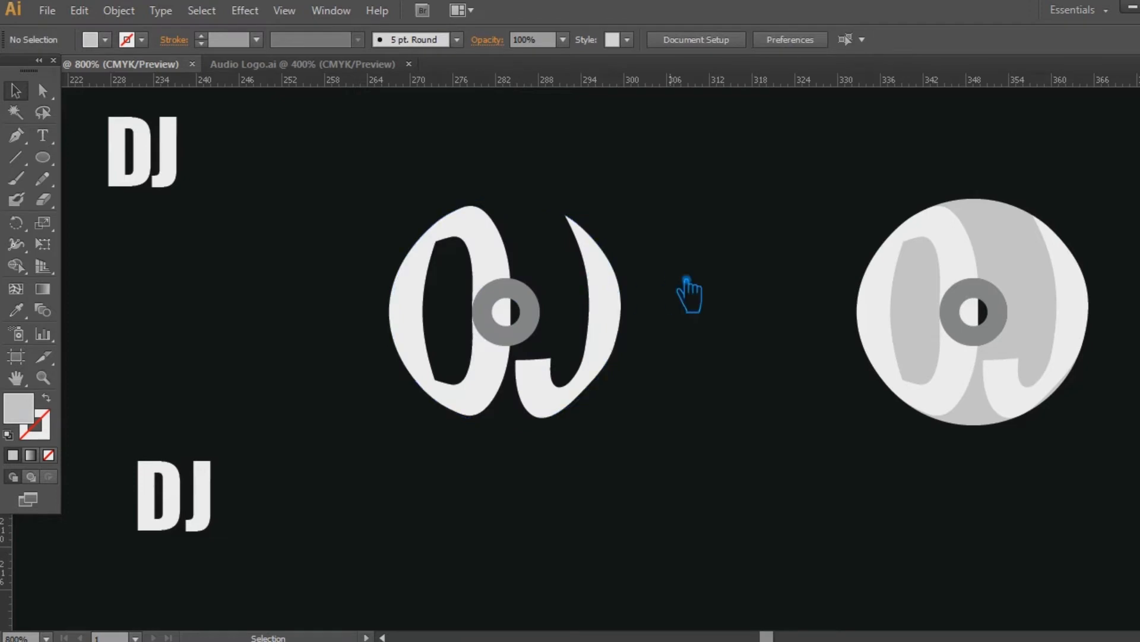
Expand the envelope-distorted DJ letters of the original disc and ungroup the result.
{"action": "left_click", "coordinate": [403, 319]}
{"action": "left_click", "coordinate": [366, 324]}
{"action": "left_click", "coordinate": [417, 310]}
{"action": "right_click", "coordinate": [417, 306]}
{"action": "left_click", "coordinate": [121, 12]}
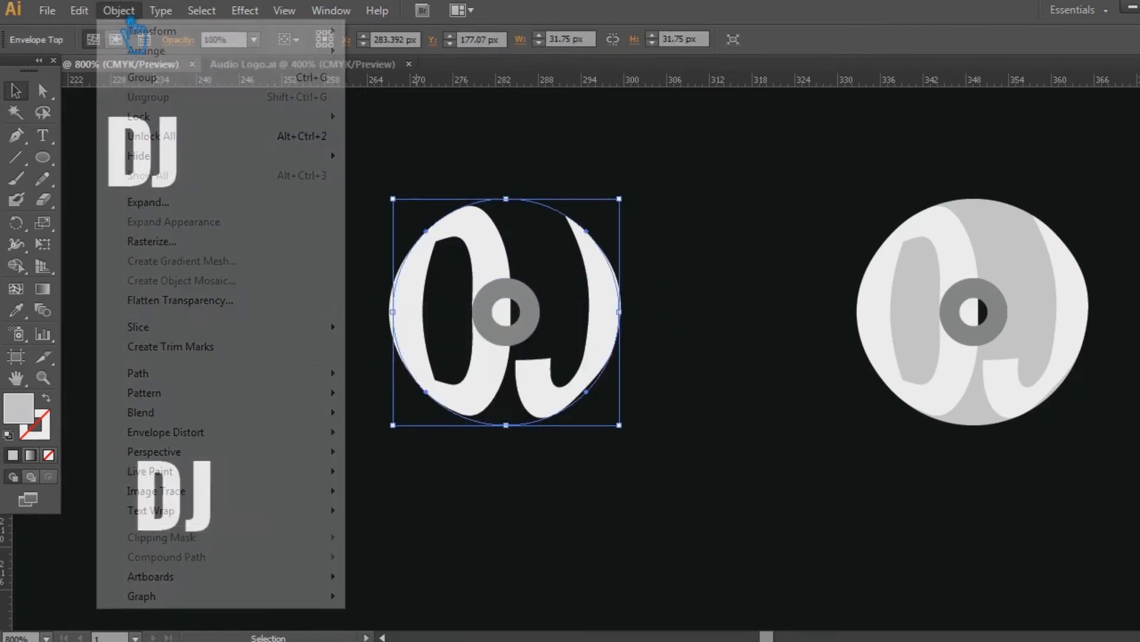
{"action": "left_click", "coordinate": [172, 202]}
{"action": "left_click", "coordinate": [565, 428]}
{"action": "left_click", "coordinate": [407, 377]}
{"action": "left_click", "coordinate": [419, 312]}
{"action": "right_click", "coordinate": [416, 309]}
{"action": "left_click", "coordinate": [461, 408]}
Try moving the expanded letter D to the right, then undo the move and the letters' expansion.
{"action": "left_click", "coordinate": [680, 445]}
{"action": "left_click", "coordinate": [405, 317]}
{"action": "left_click_drag", "start_coordinate": [390, 312], "coordinate": [575, 283]}
{"action": "key", "text": "ctrl+z"}
{"action": "left_click", "coordinate": [784, 340]}
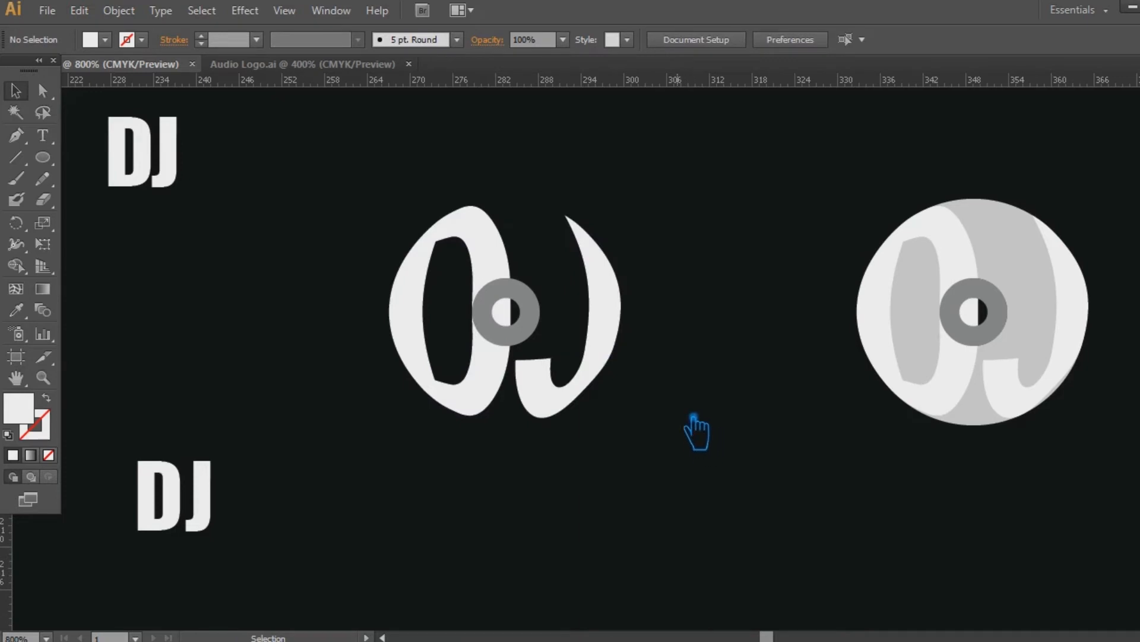
{"action": "key", "text": "ctrl+z"}
{"action": "key", "text": "ctrl+z"}
{"action": "left_click", "coordinate": [693, 365]}
Paste the light grey disc in front of the DJ letters and swap its fill to a 1 pt stroke.
{"action": "left_click", "coordinate": [552, 212]}
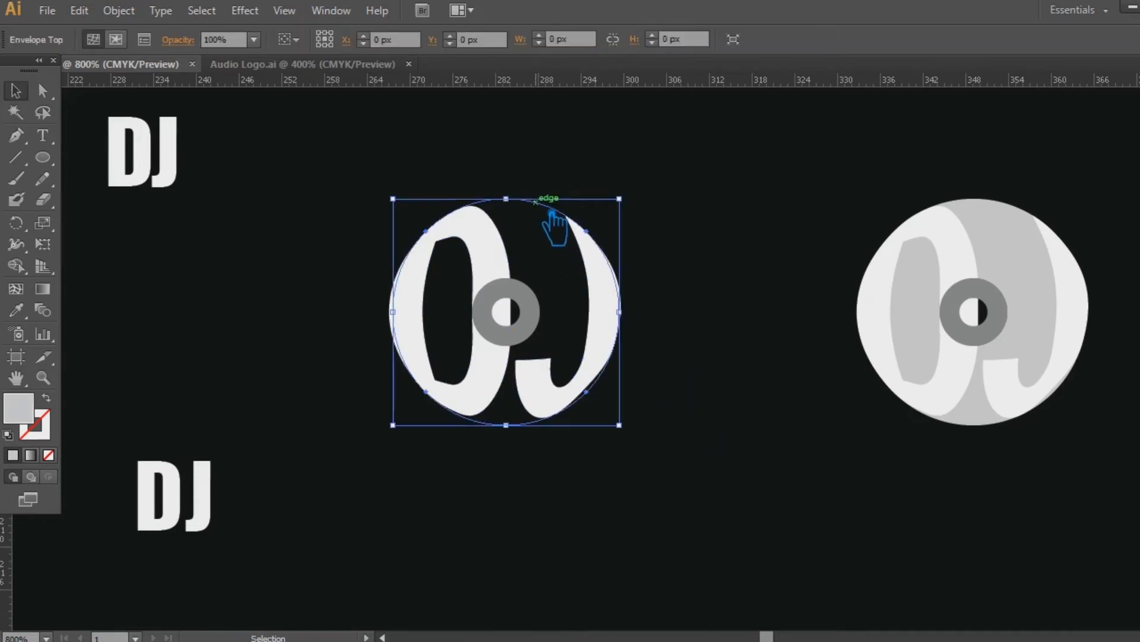
{"action": "key", "text": "ctrl+f"}
{"action": "key", "text": "v"}
{"action": "left_click", "coordinate": [47, 398]}
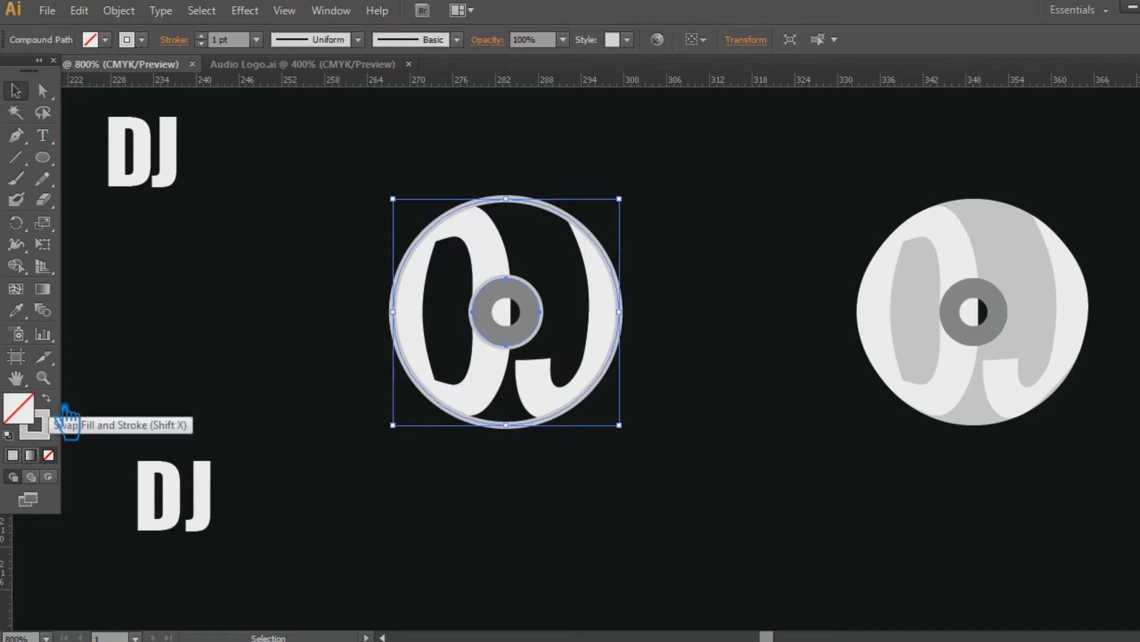
{"action": "left_click", "coordinate": [724, 371]}
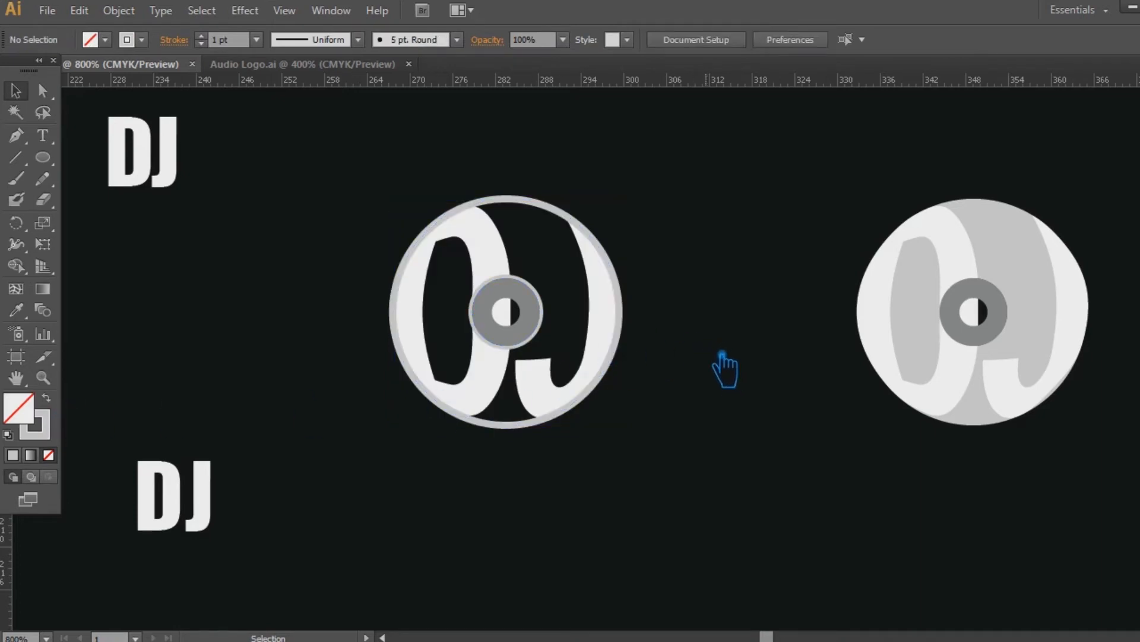
Expand the original disc's outlines, center ring and envelope-distorted letters into editable shapes.
{"action": "left_click", "coordinate": [541, 320]}
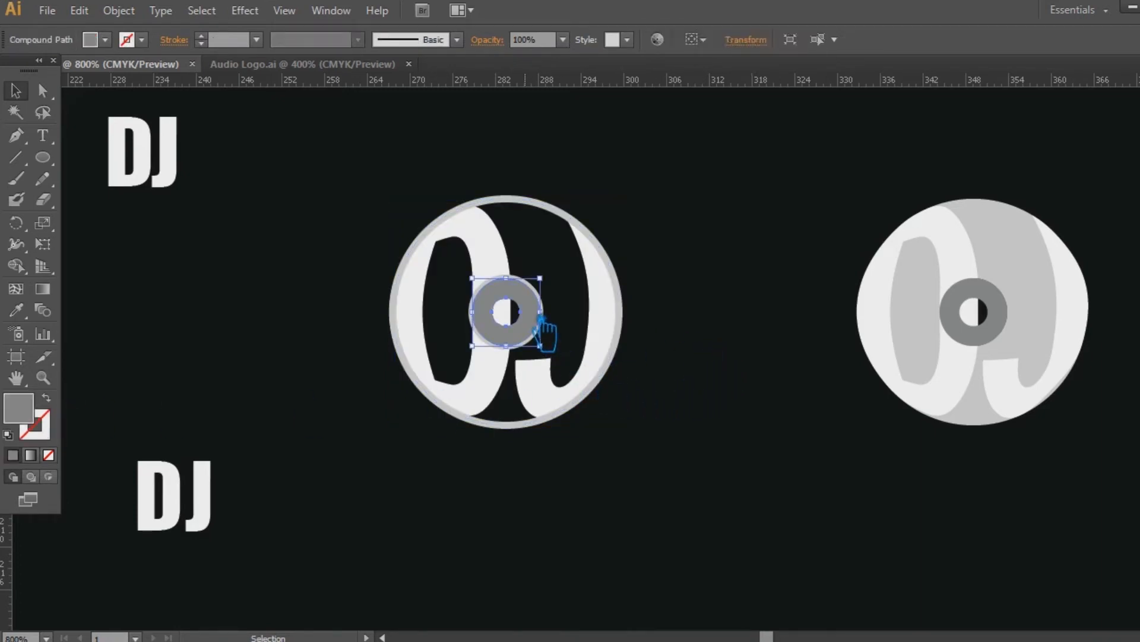
{"action": "left_click", "coordinate": [720, 483]}
{"action": "left_click_drag", "start_coordinate": [720, 484], "coordinate": [368, 202]}
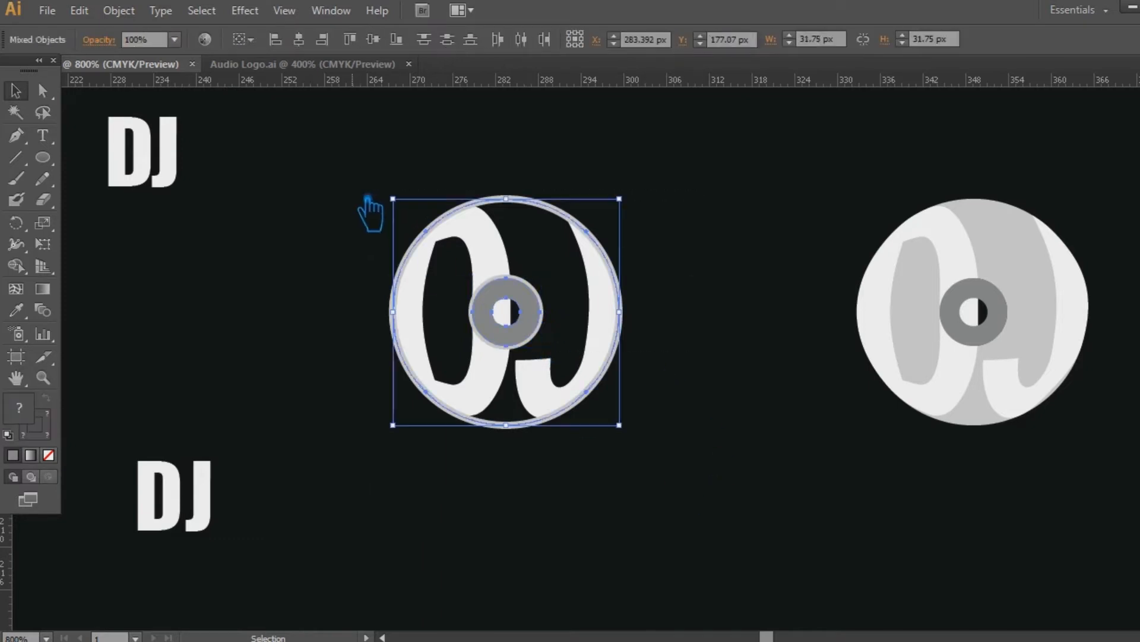
{"action": "left_click", "coordinate": [79, 10]}
{"action": "mouse_move", "coordinate": [119, 11]}
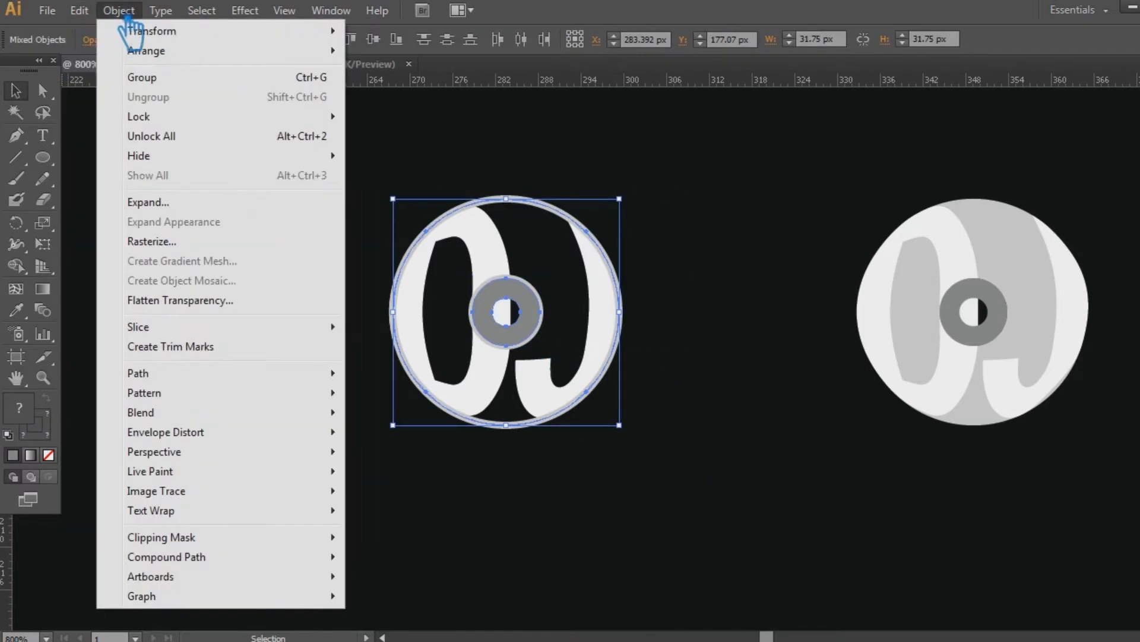
{"action": "left_click", "coordinate": [116, 202]}
{"action": "left_click", "coordinate": [566, 427]}
Divide the expanded disc artwork into separate pieces with the Pathfinder and ungroup them.
{"action": "left_click_drag", "start_coordinate": [699, 478], "coordinate": [326, 178]}
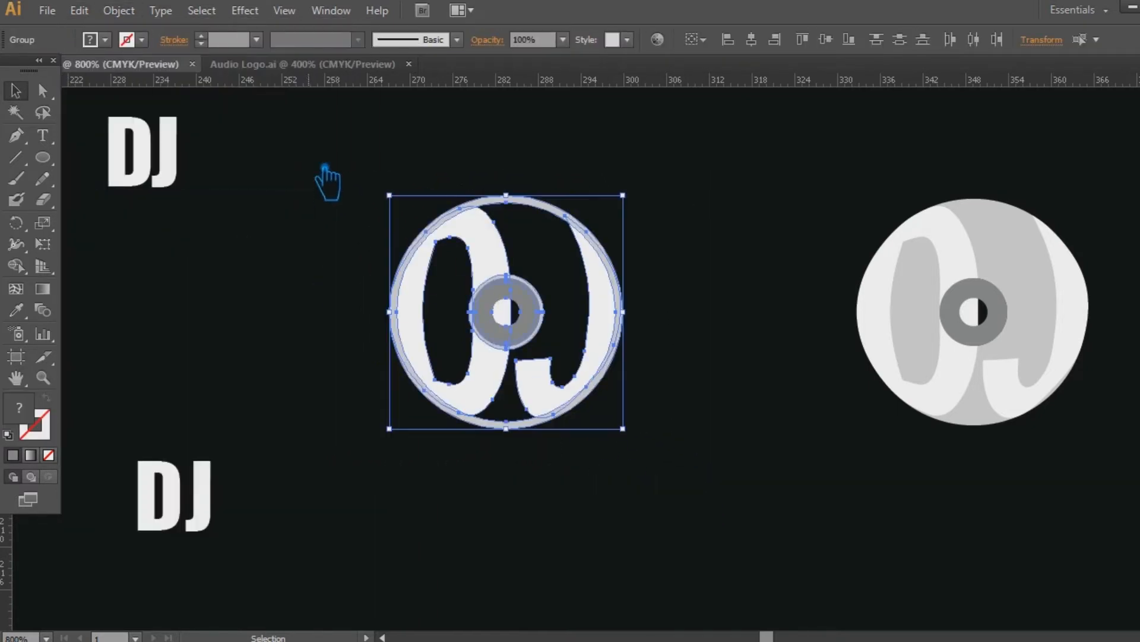
{"action": "left_click", "coordinate": [1139, 499]}
{"action": "left_click", "coordinate": [1003, 517]}
{"action": "left_click", "coordinate": [685, 386]}
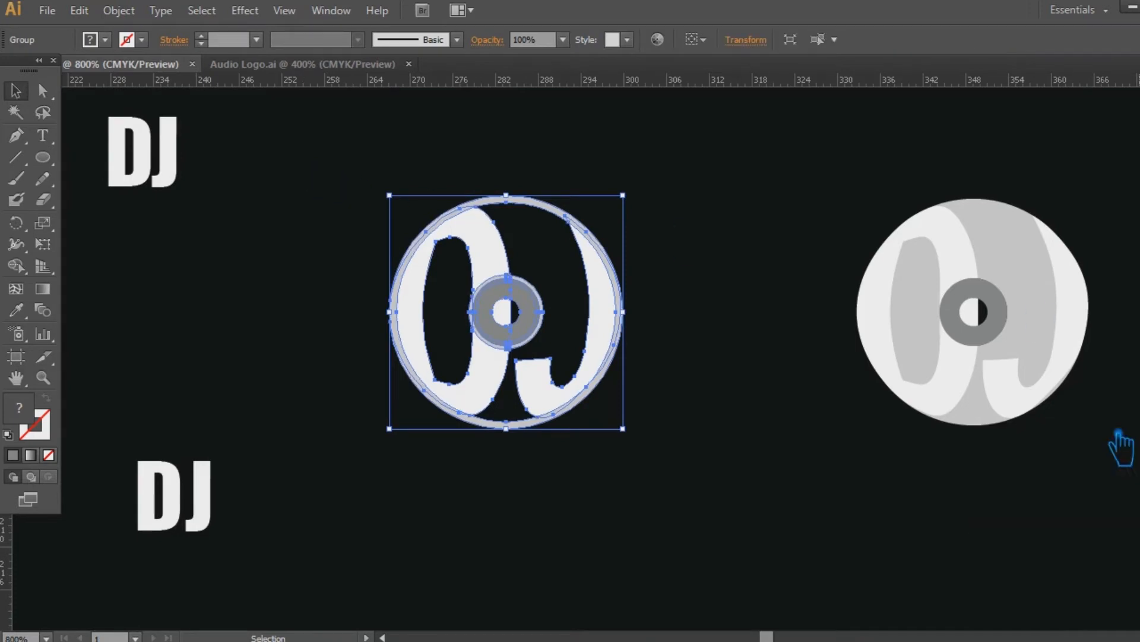
{"action": "right_click", "coordinate": [514, 205]}
{"action": "left_click", "coordinate": [651, 311]}
{"action": "left_click", "coordinate": [652, 310]}
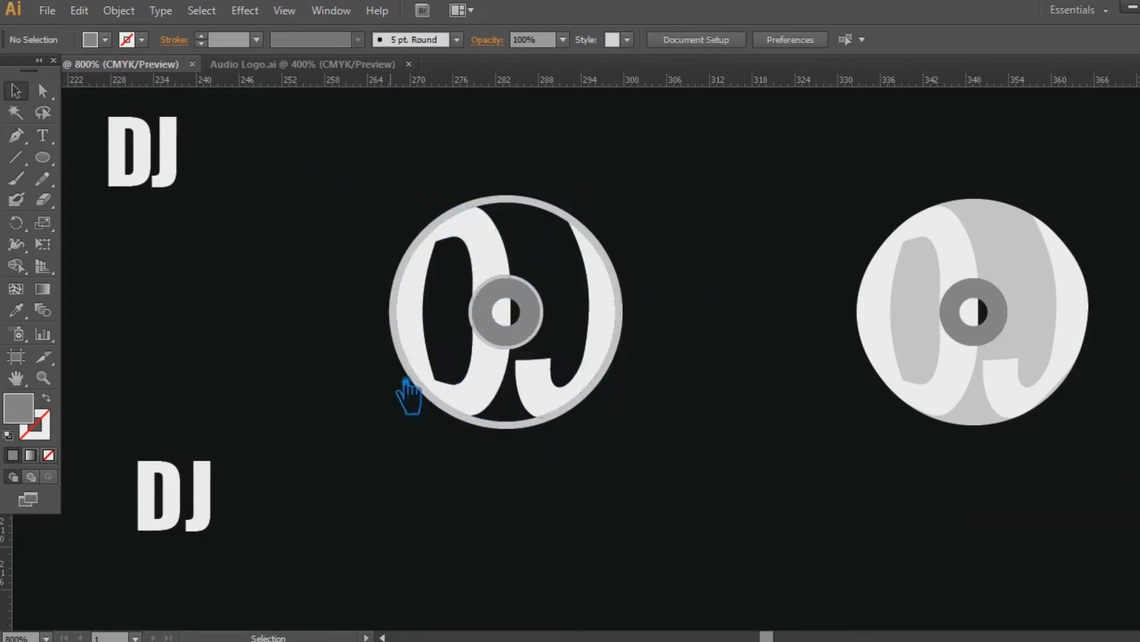
Delete the light grey ring piece along the D's outer edge and try deleting the remaining outer ring.
{"action": "left_click", "coordinate": [434, 387]}
{"action": "key", "text": "Delete"}
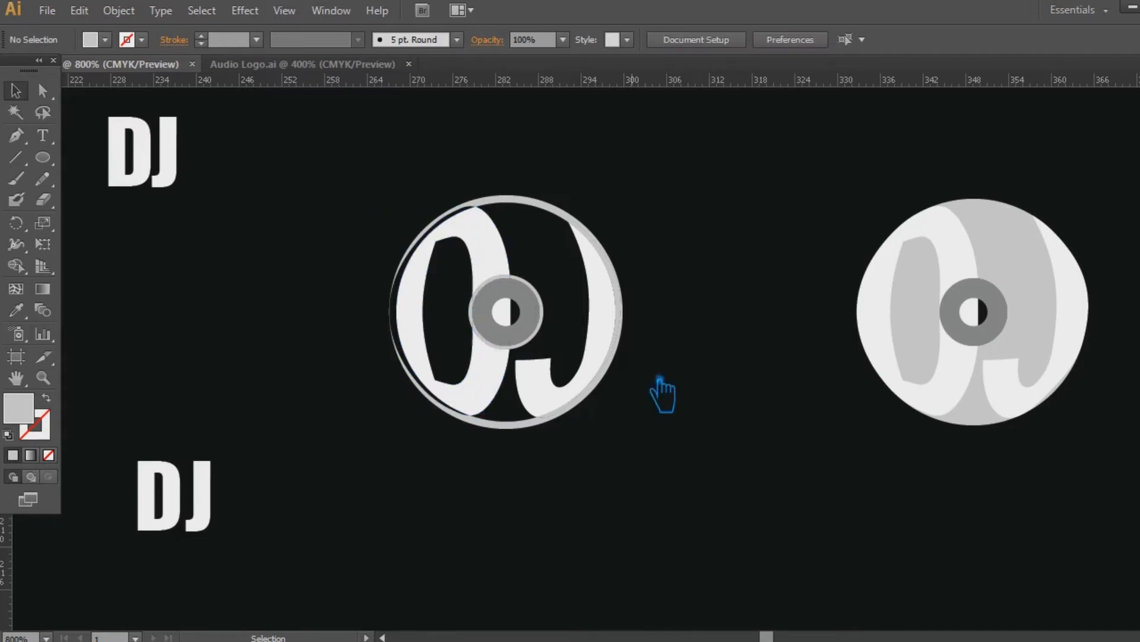
{"action": "left_click", "coordinate": [500, 201]}
{"action": "key", "text": "Delete"}
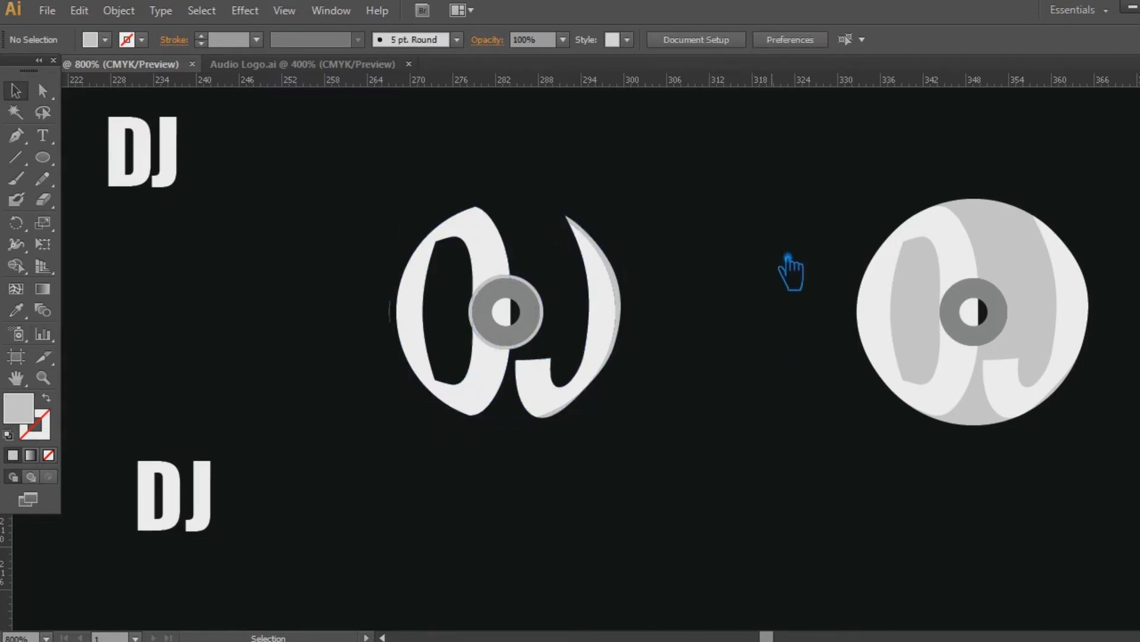
{"action": "key", "text": "ctrl+z"}
{"action": "left_click", "coordinate": [783, 272]}
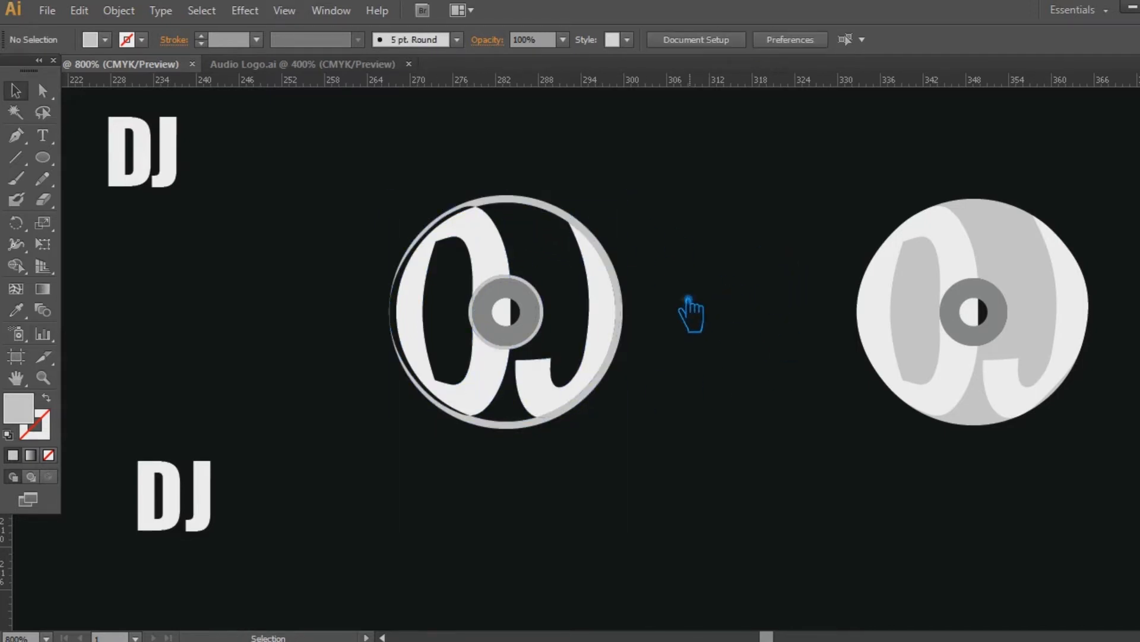
Delete the light grey outline pieces around the center ring and the white letter piece inside the center hole.
{"action": "left_click", "coordinate": [539, 312]}
{"action": "key", "text": "Delete"}
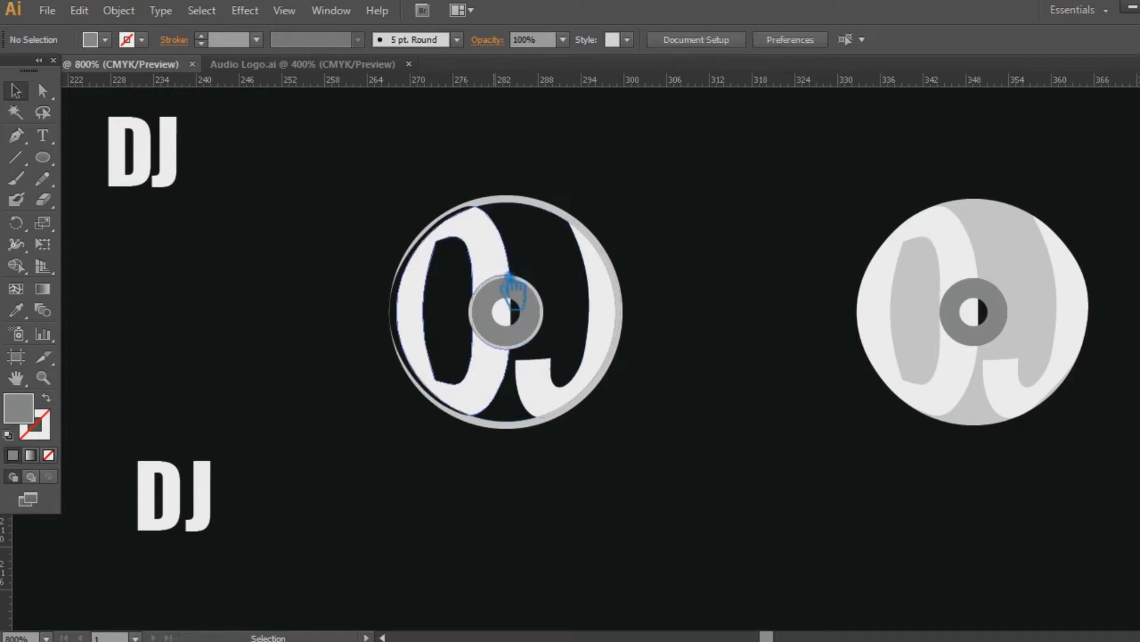
{"action": "left_click", "coordinate": [483, 301]}
{"action": "key", "text": "Delete"}
{"action": "left_click", "coordinate": [542, 308]}
{"action": "key", "text": "Delete"}
{"action": "left_click", "coordinate": [502, 348]}
{"action": "key", "text": "Delete"}
{"action": "left_click", "coordinate": [510, 326]}
{"action": "key", "text": "Delete"}
{"action": "left_click", "coordinate": [540, 313]}
{"action": "key", "text": "Delete"}
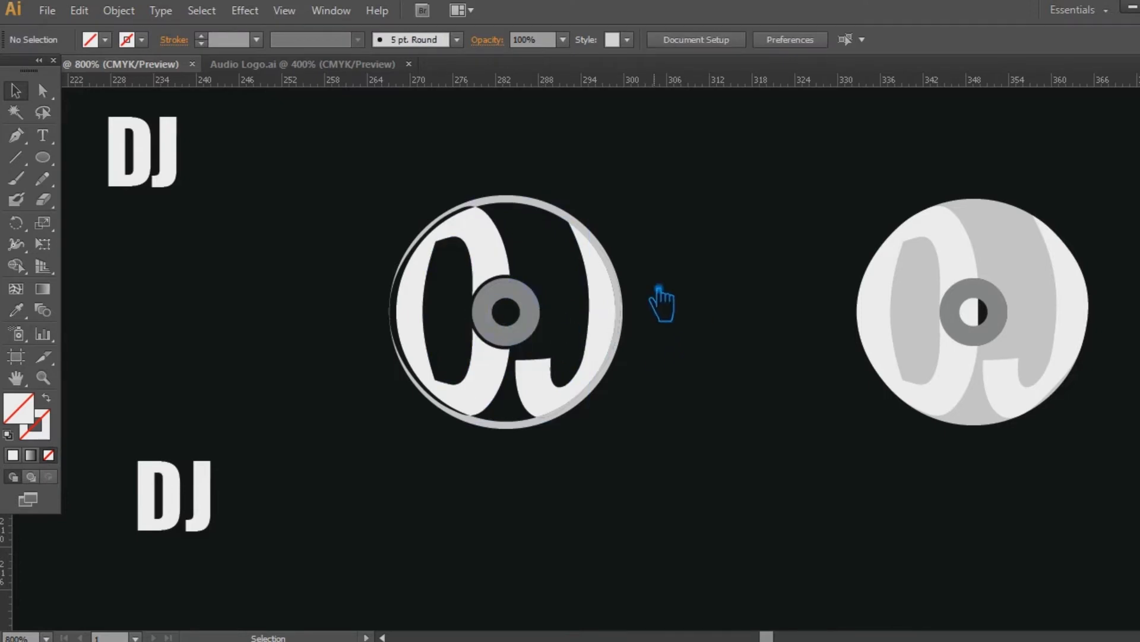
Delete the light grey ring piece along the J's outer edge and try deleting the thin outer ring.
{"action": "left_click", "coordinate": [623, 310]}
{"action": "key", "text": "Delete"}
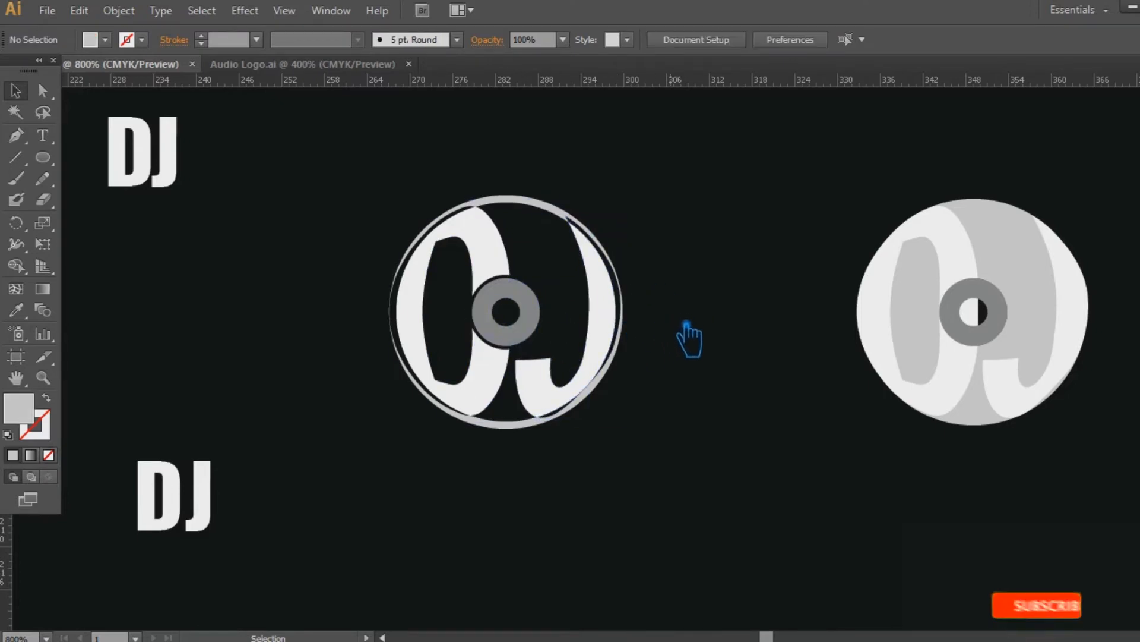
{"action": "left_click", "coordinate": [537, 426]}
{"action": "key", "text": "Delete"}
{"action": "key", "text": "ctrl+z"}
{"action": "left_click", "coordinate": [810, 406]}
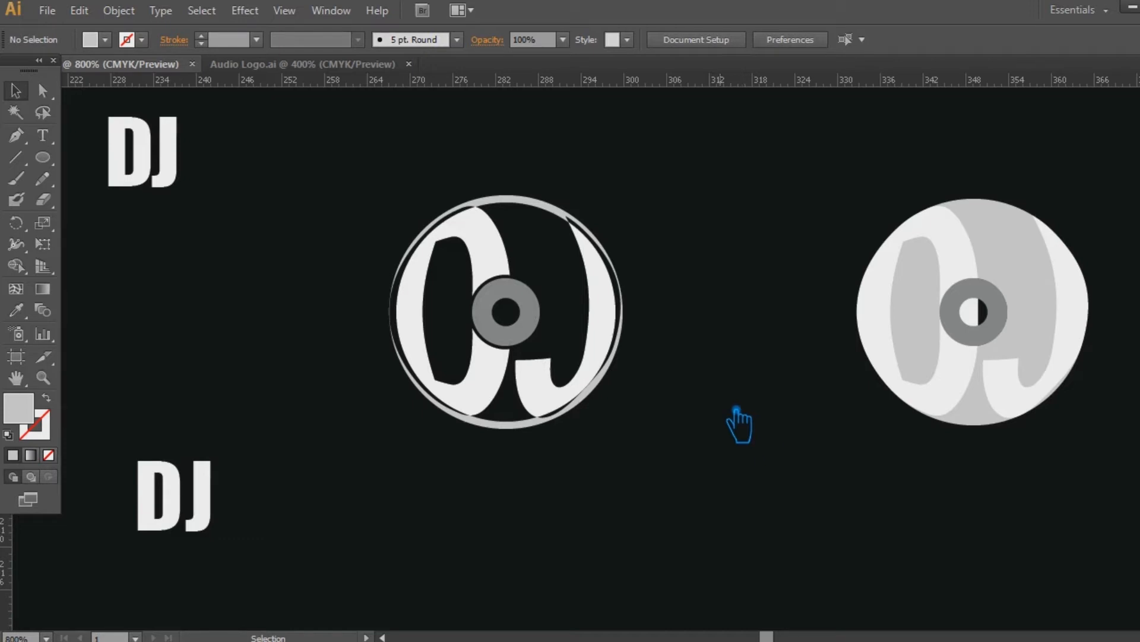
Undo the deletions of the divided disc's ring, letter and center pieces.
{"action": "key", "text": "ctrl+z"}
{"action": "key", "text": "ctrl+z"}
{"action": "key", "text": "ctrl+z"}
{"action": "key", "text": "ctrl+z"}
{"action": "key", "text": "ctrl+z"}
{"action": "key", "text": "ctrl+z"}
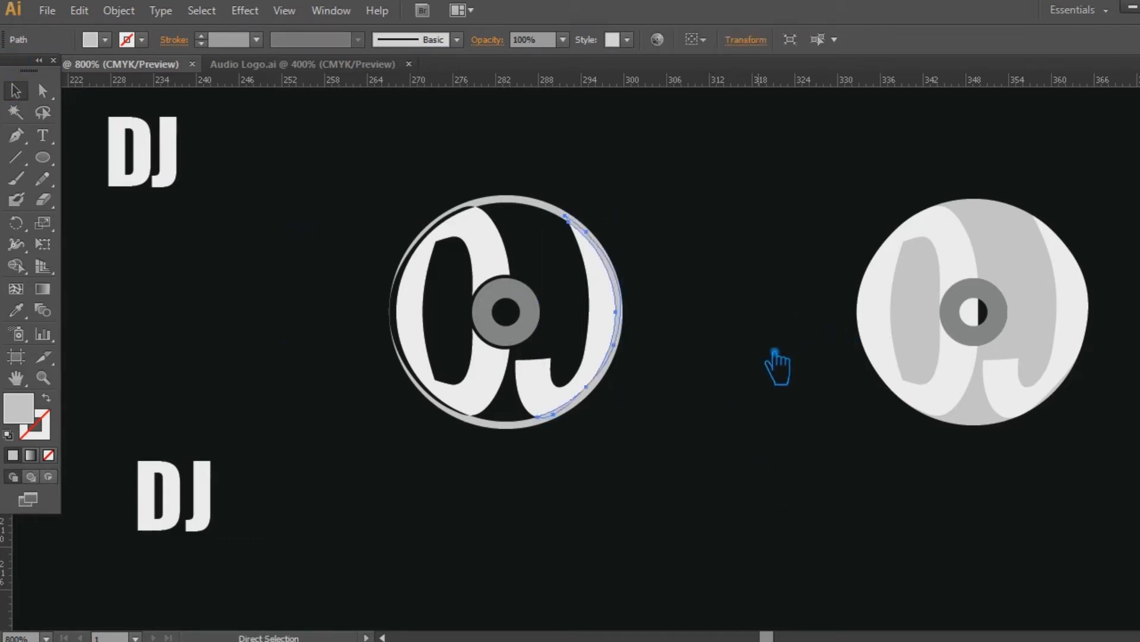
{"action": "left_click", "coordinate": [781, 343]}
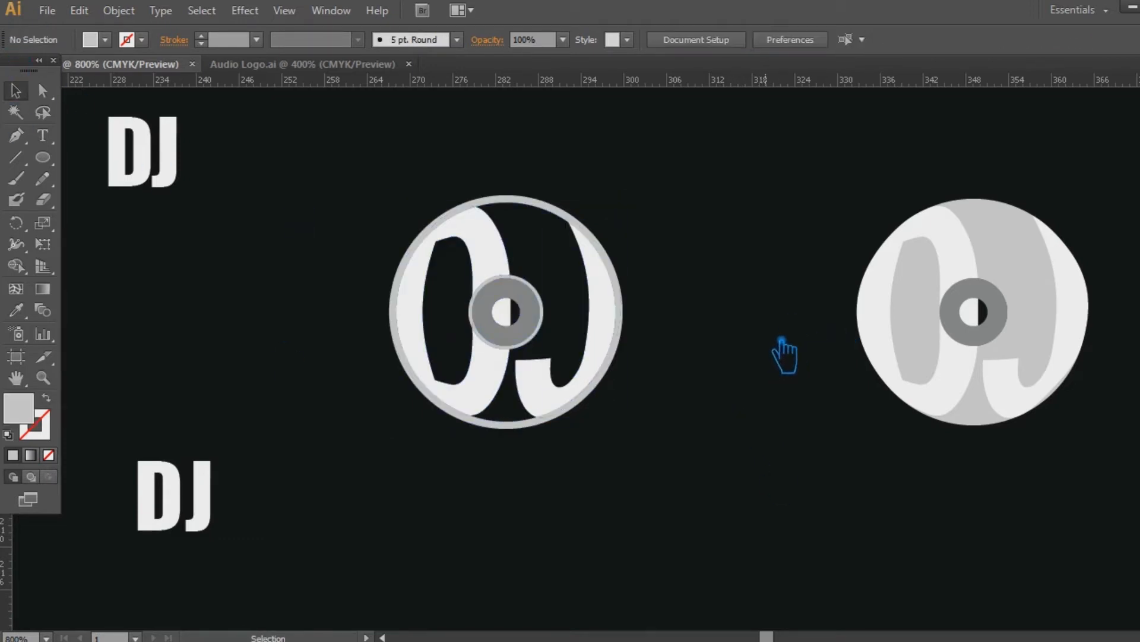
Undo edits on the divided disc until its rings are live stroked outlines again.
{"action": "key", "text": "ctrl+plus"}
{"action": "left_click_drag", "start_coordinate": [764, 297], "coordinate": [923, 363]}
{"action": "left_click", "coordinate": [365, 368]}
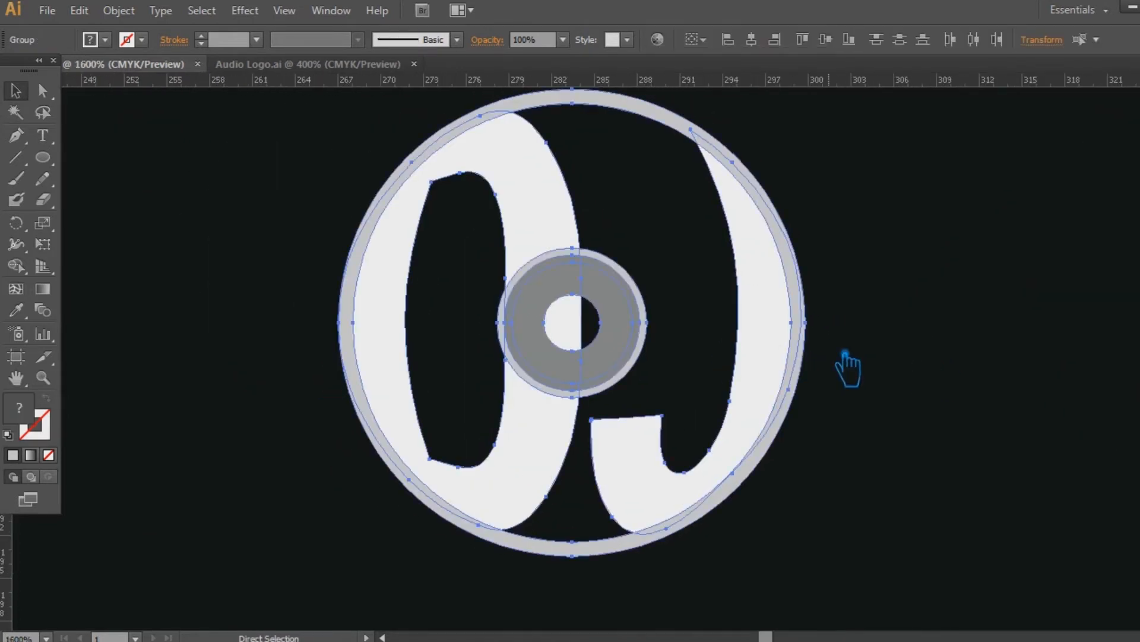
{"action": "key", "text": "shift+x"}
{"action": "key", "text": "ctrl+z"}
Set the stroke weight of the disc's compound ring outlines to 0.5 pt.
{"action": "left_click", "coordinate": [966, 298]}
{"action": "left_click", "coordinate": [611, 106]}
{"action": "key", "text": "ctrl+shift+a"}
{"action": "left_click", "coordinate": [638, 108]}
{"action": "left_click_drag", "start_coordinate": [620, 182], "coordinate": [619, 225]}
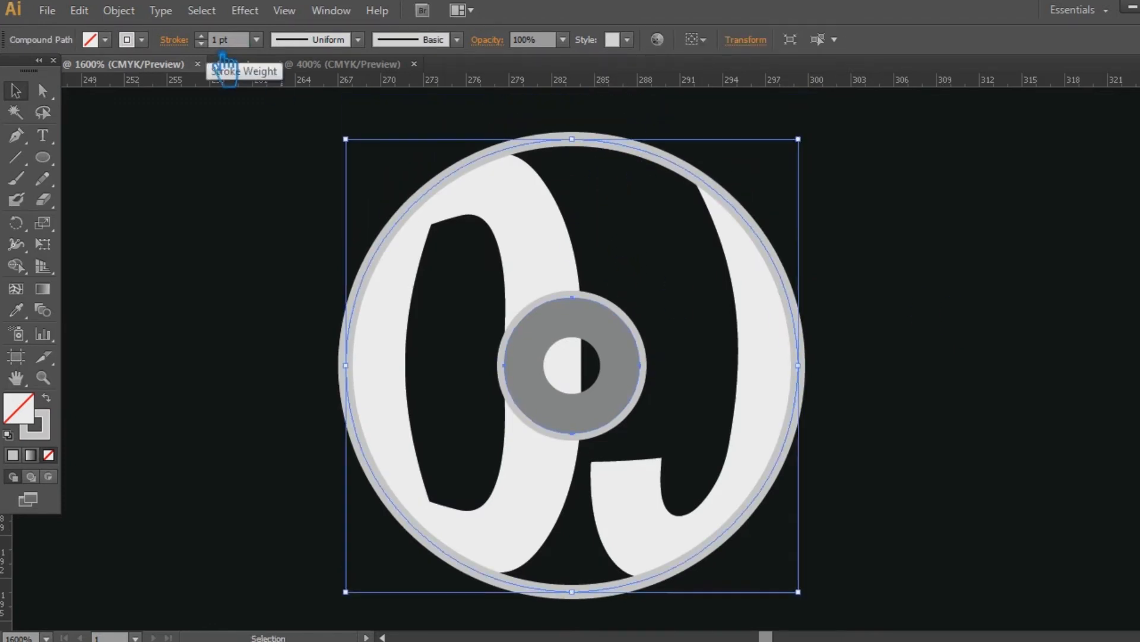
{"action": "left_click", "coordinate": [257, 40]}
{"action": "left_click", "coordinate": [280, 76]}
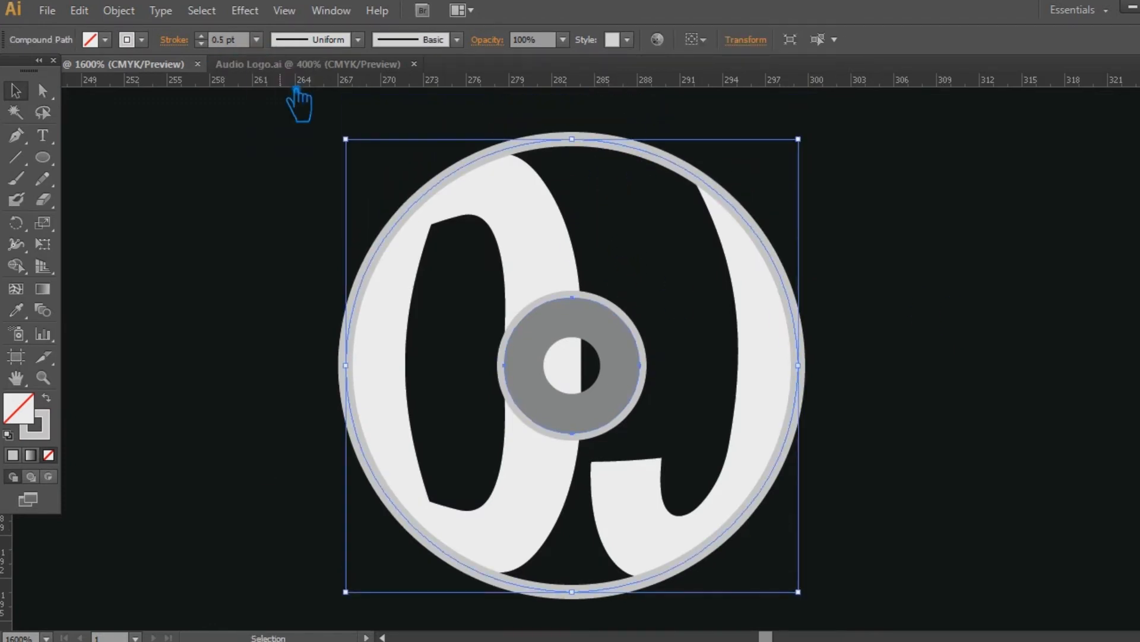
Try deleting the grey center ring and restore it.
{"action": "left_click", "coordinate": [906, 306]}
{"action": "left_click", "coordinate": [637, 342]}
{"action": "left_click", "coordinate": [641, 343]}
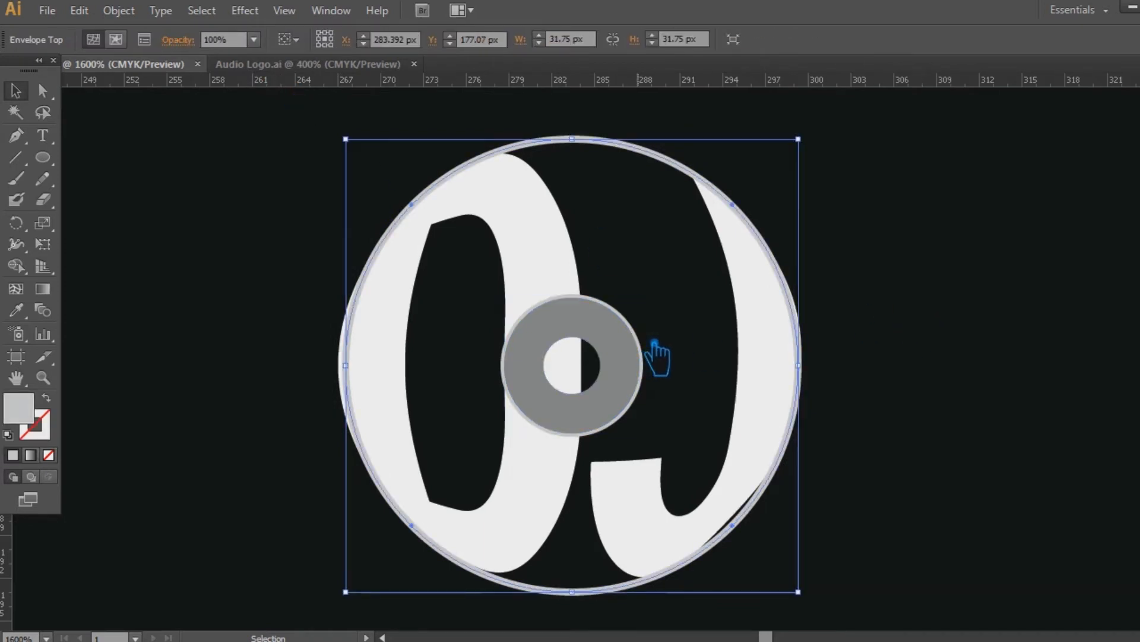
{"action": "left_click", "coordinate": [640, 351]}
{"action": "key", "text": "Delete"}
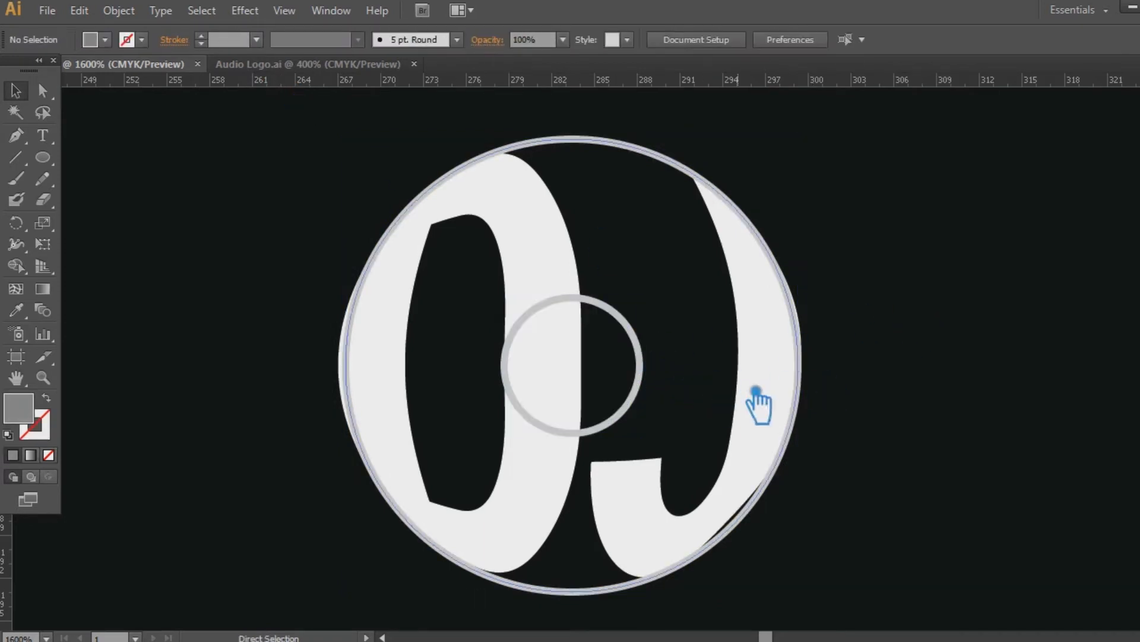
{"action": "key", "text": "ctrl+z"}
{"action": "left_click", "coordinate": [890, 392]}
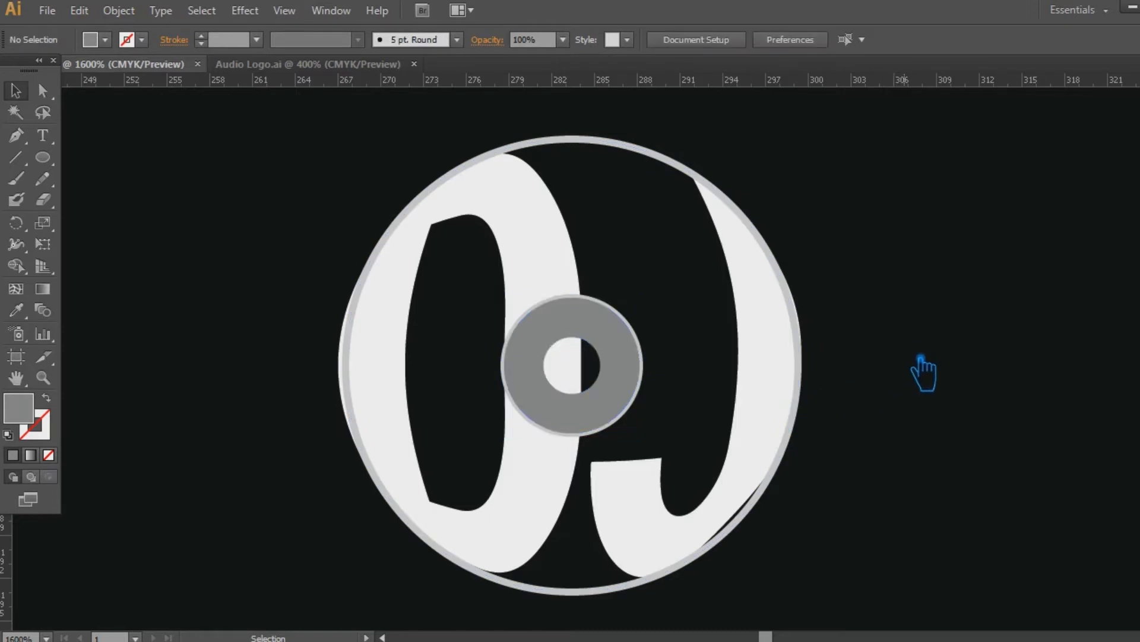
{"action": "left_click", "coordinate": [647, 327]}
{"action": "left_click", "coordinate": [636, 322]}
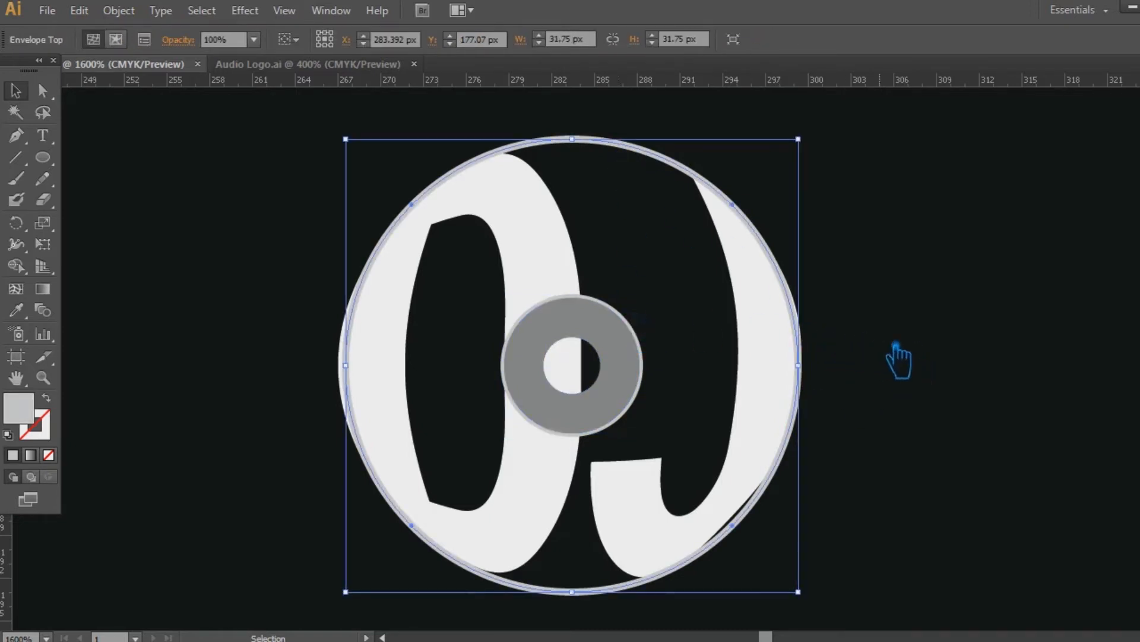
Thin the compound ring outlines' stroke weight to 0.25 pt.
{"action": "left_click", "coordinate": [939, 301]}
{"action": "left_click", "coordinate": [623, 148]}
{"action": "left_click", "coordinate": [256, 39]}
{"action": "left_click", "coordinate": [277, 56]}
{"action": "left_click", "coordinate": [841, 220]}
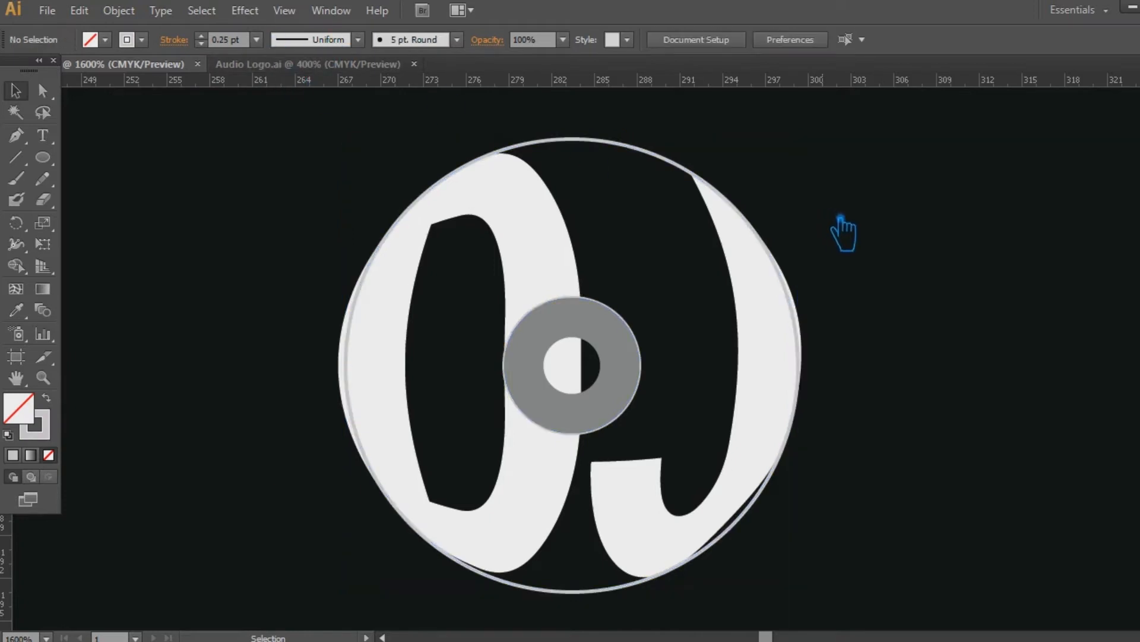
Return the compound ring outlines to a 0.5 pt stroke weight.
{"action": "left_click", "coordinate": [724, 202]}
{"action": "left_click", "coordinate": [256, 39]}
{"action": "left_click", "coordinate": [297, 77]}
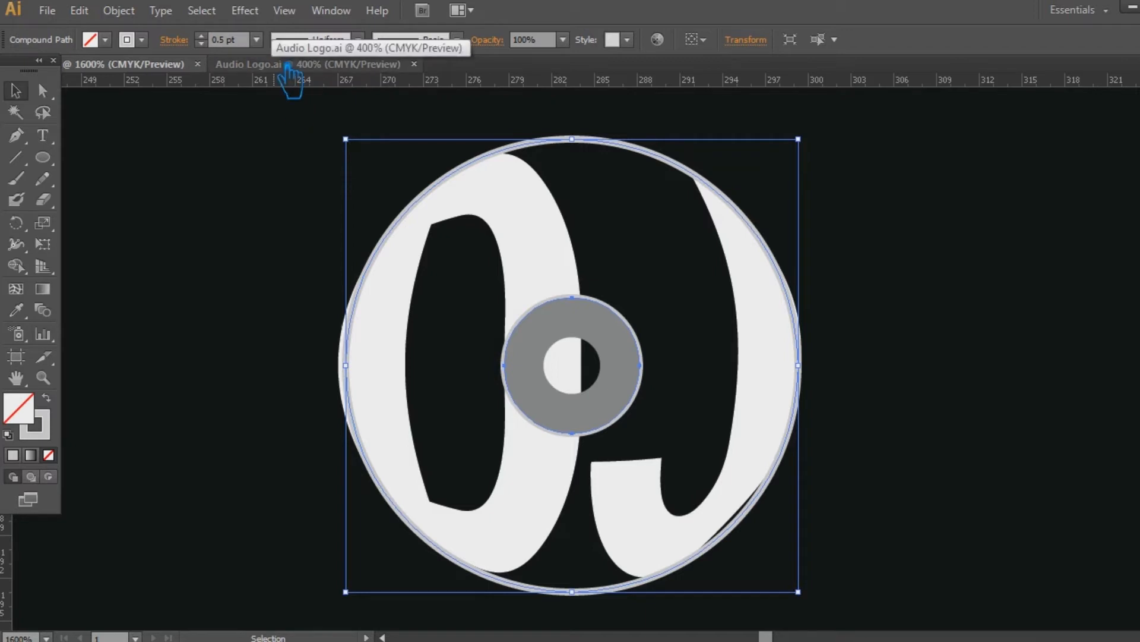
{"action": "left_click", "coordinate": [929, 408]}
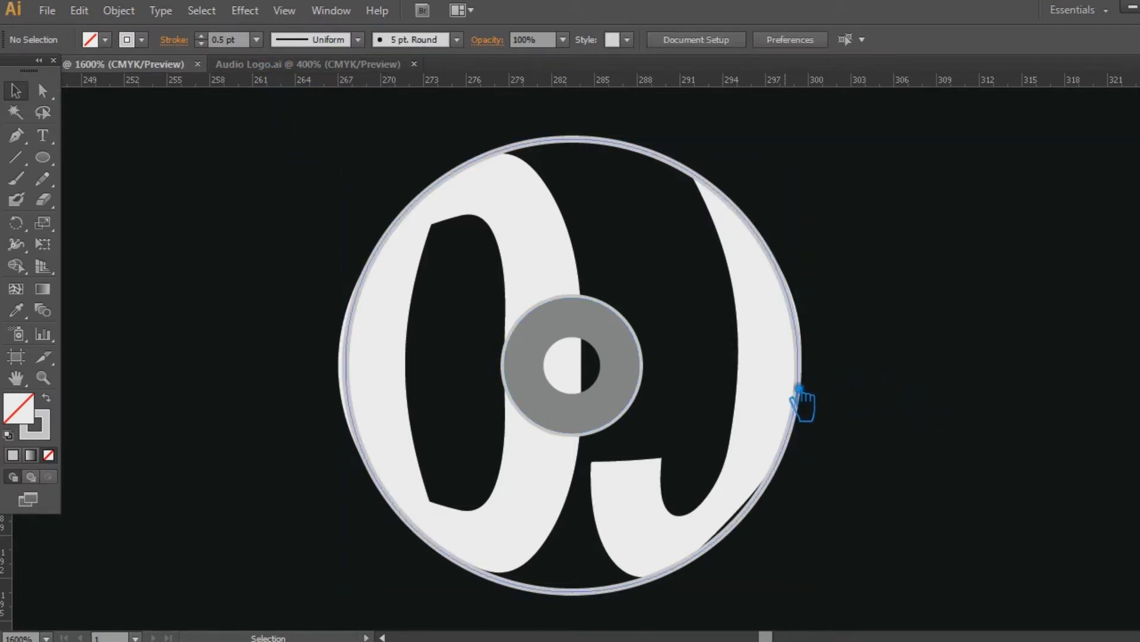
Release the compound path of the ring outlines into separate outer and center circles.
{"action": "left_click", "coordinate": [765, 416]}
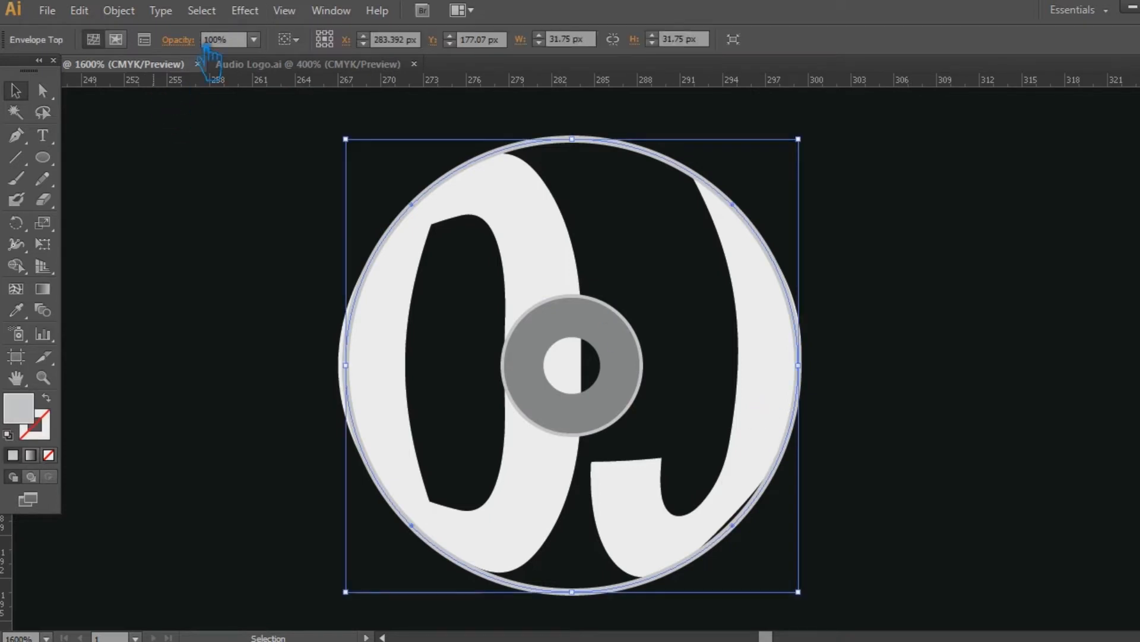
{"action": "left_click", "coordinate": [187, 178]}
{"action": "right_click", "coordinate": [566, 139]}
{"action": "left_click", "coordinate": [654, 244]}
{"action": "left_click", "coordinate": [903, 227]}
Set the outer circle's stroke weight to 1 pt.
{"action": "left_click", "coordinate": [607, 143]}
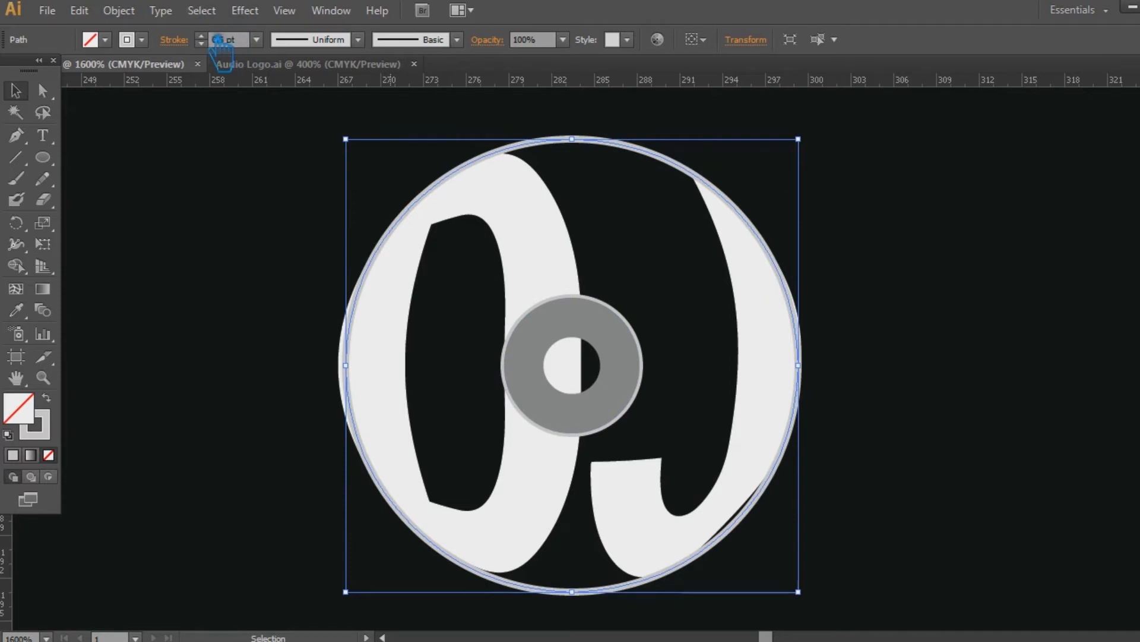
{"action": "scroll", "coordinate": [225, 42], "scroll_direction": "up", "scroll_amount": 1}
{"action": "left_click", "coordinate": [885, 275]}
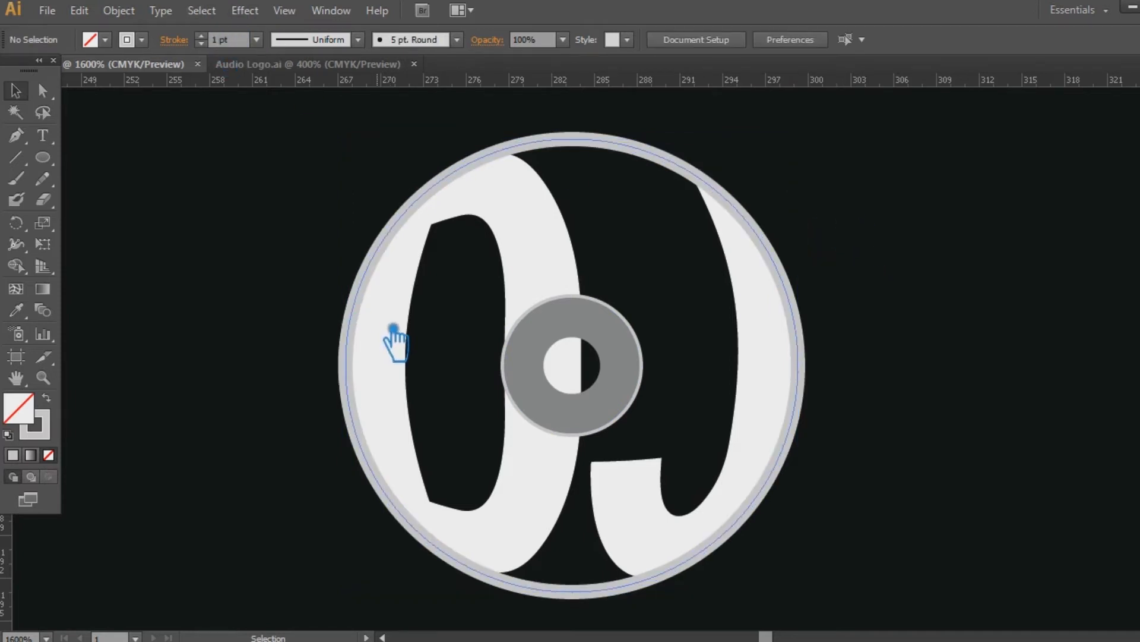
Try swapping the outer circle's fill and stroke, and undo the swap.
{"action": "left_click", "coordinate": [617, 145]}
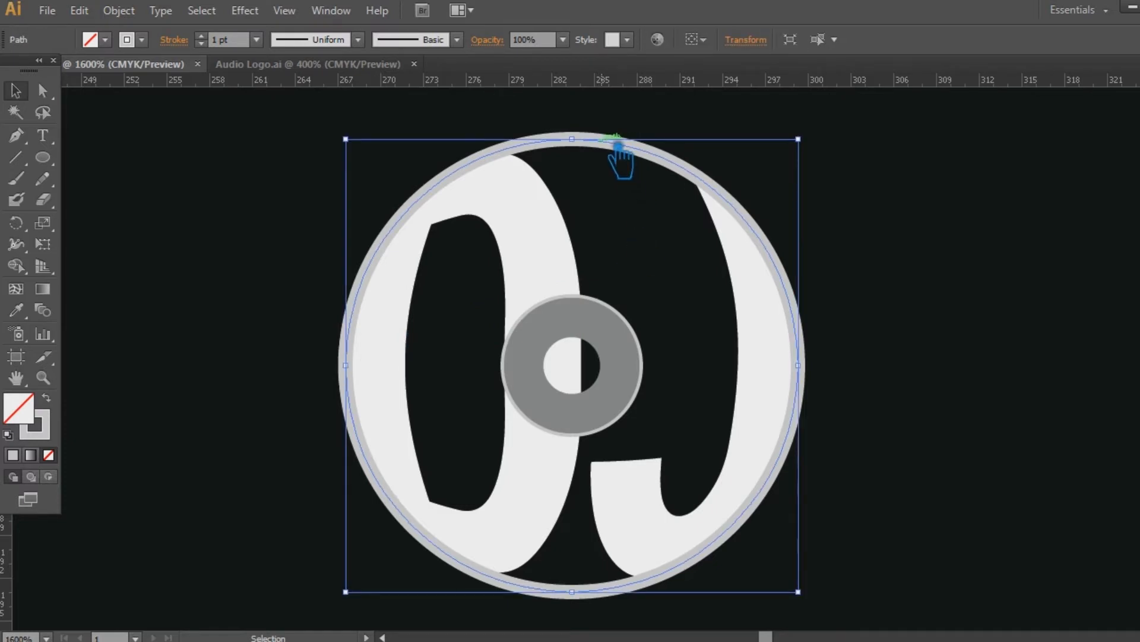
{"action": "key", "text": "a"}
{"action": "key", "text": "v"}
{"action": "key", "text": "shift+x"}
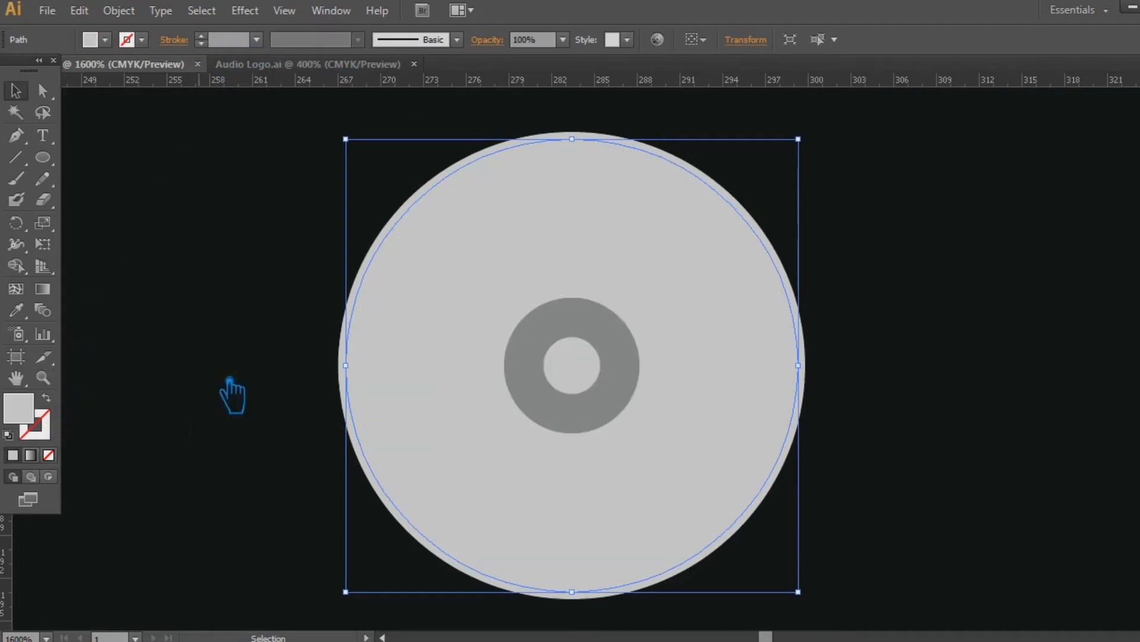
{"action": "left_click", "coordinate": [944, 294]}
{"action": "left_click", "coordinate": [687, 170]}
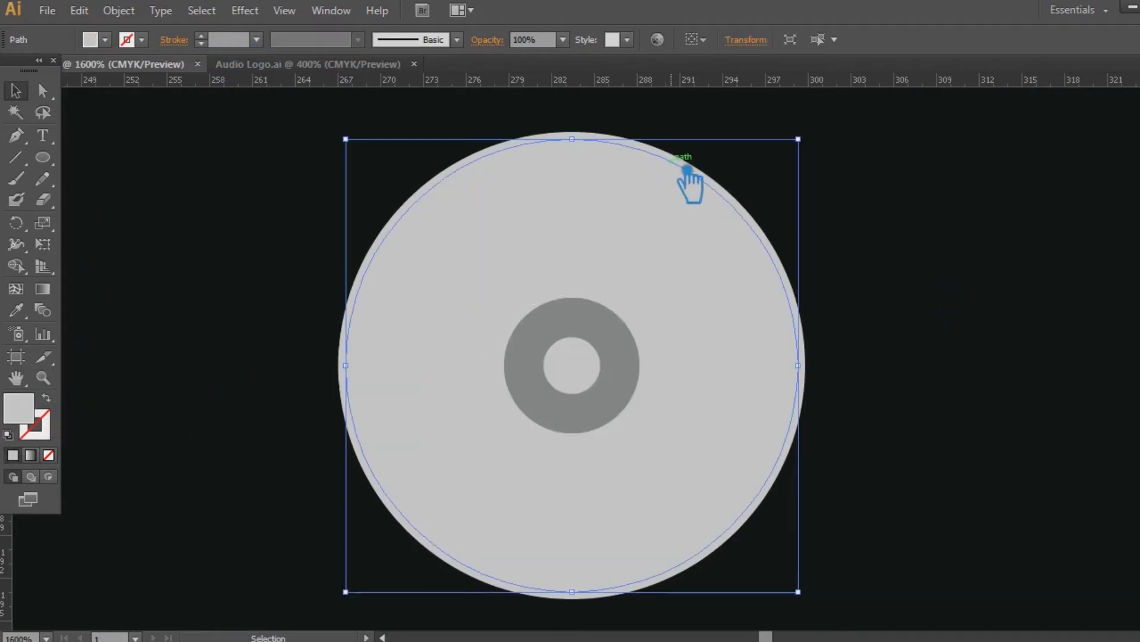
{"action": "key", "text": "ctrl+z"}
Try deleting the outer circle, and undo edits back to the solid light grey disc with compound ring outlines.
{"action": "left_click", "coordinate": [706, 180]}
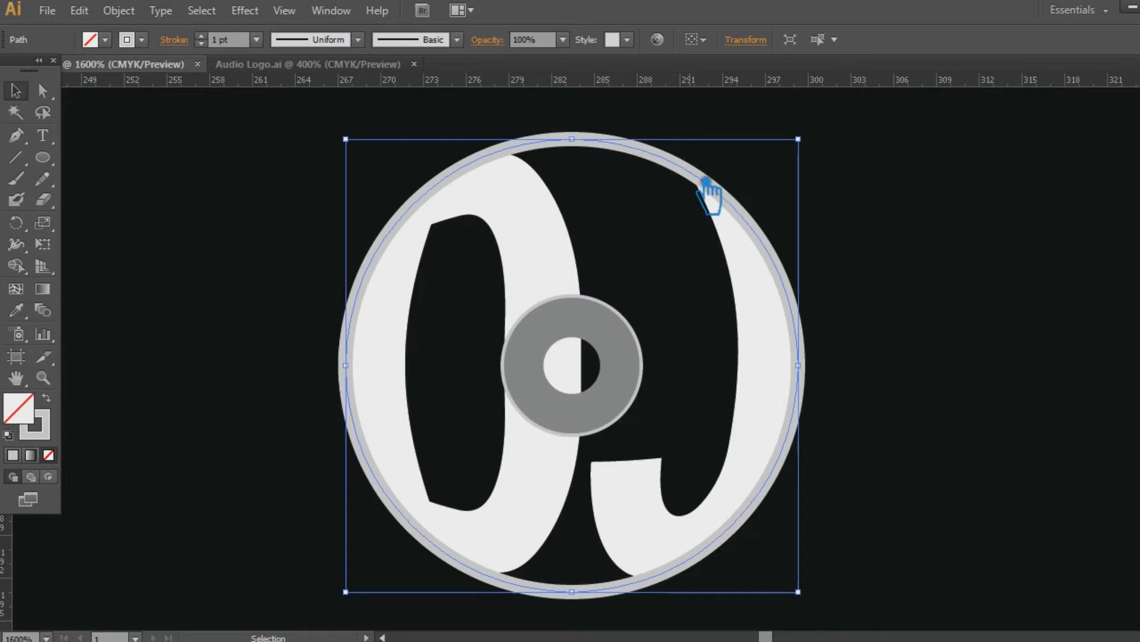
{"action": "key", "text": "Delete"}
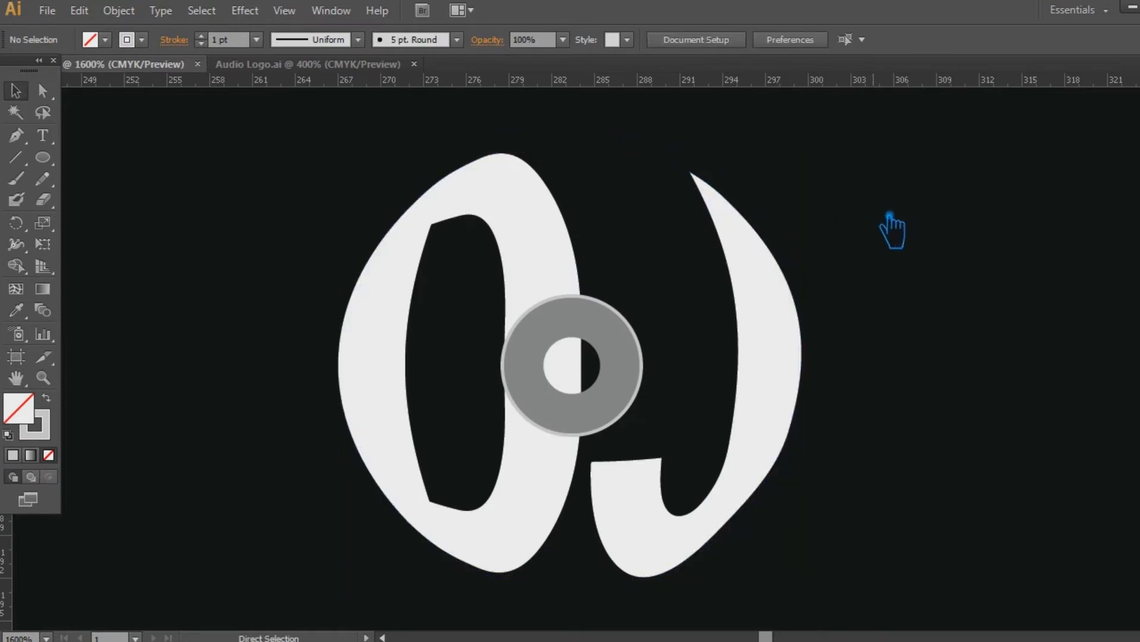
{"action": "left_click", "coordinate": [890, 217], "text": "alt"}
{"action": "key", "text": "ctrl+z"}
{"action": "key", "text": "ctrl+z"}
{"action": "left_click", "coordinate": [892, 214]}
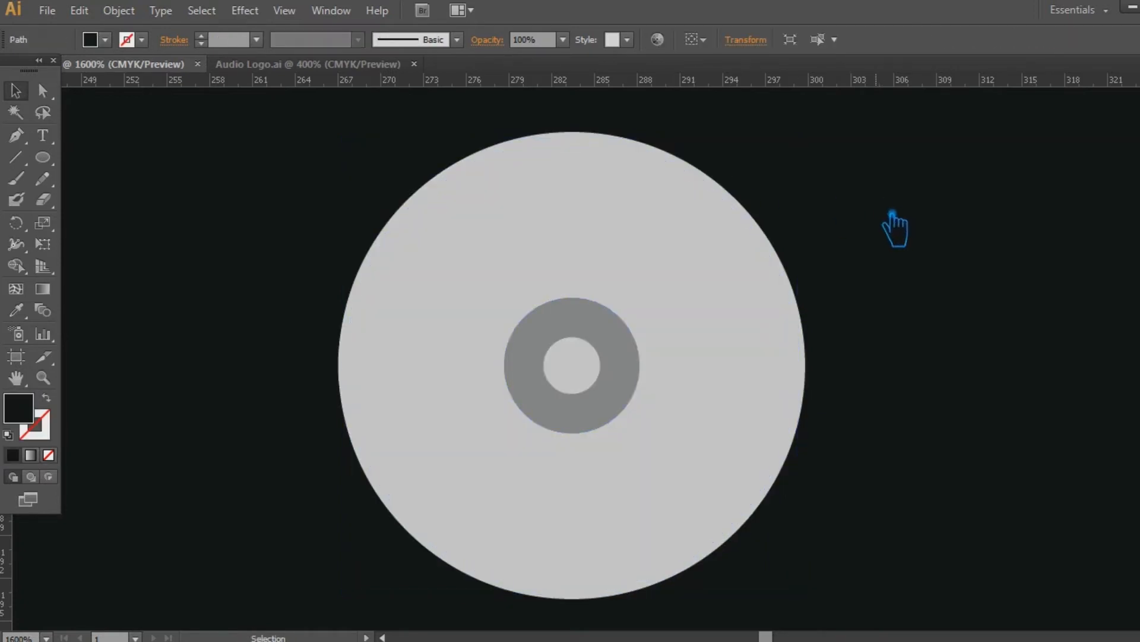
{"action": "left_click", "coordinate": [893, 216]}
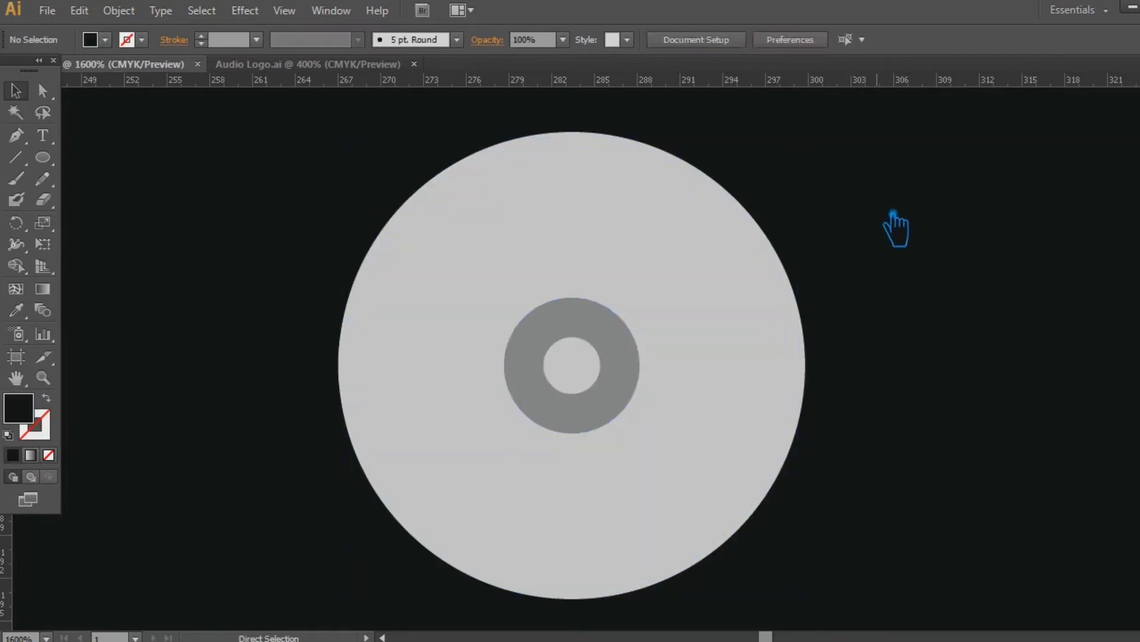
Change the stroke color of the disc's compound ring outlines to a darker grey.
{"action": "left_click", "coordinate": [648, 158]}
{"action": "double_click", "coordinate": [36, 423]}
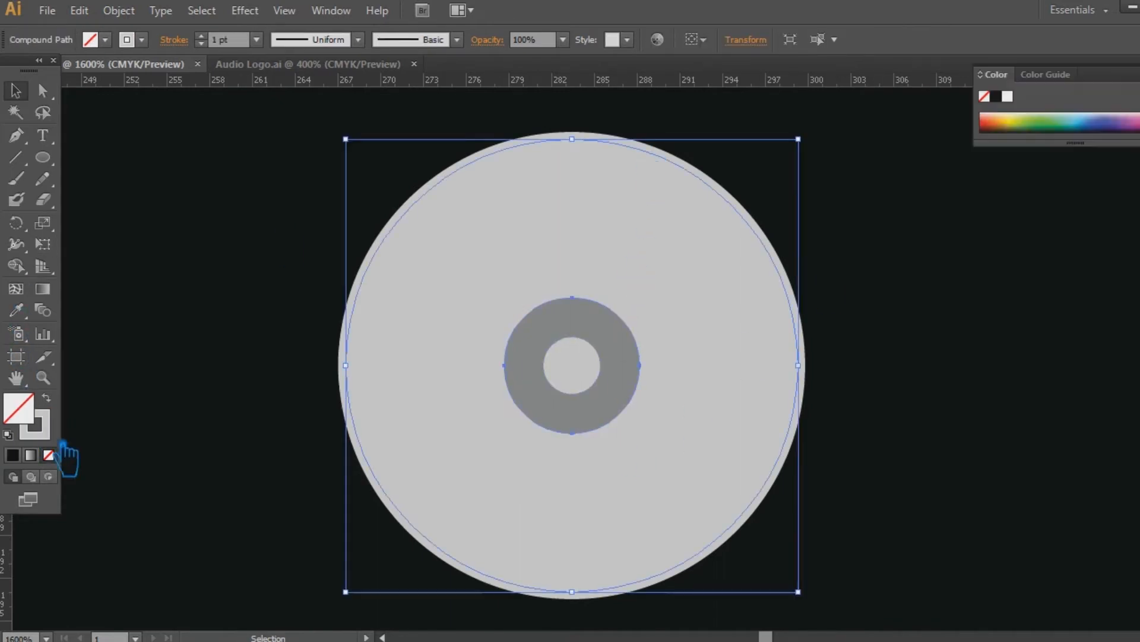
{"action": "left_click", "coordinate": [114, 242]}
{"action": "left_click", "coordinate": [515, 165]}
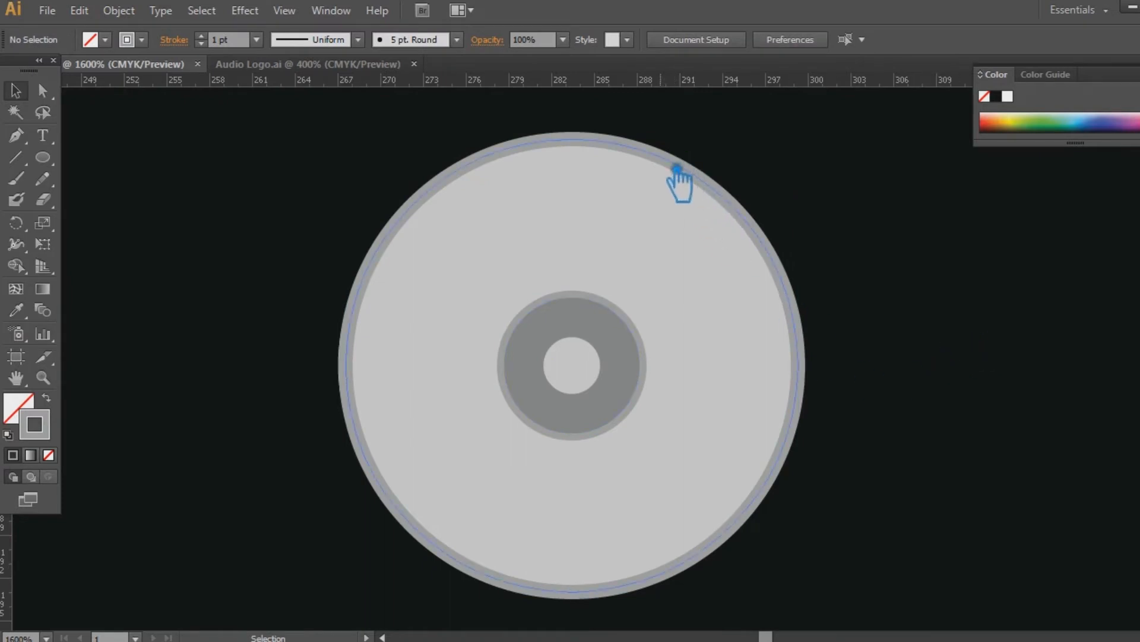
{"action": "left_click", "coordinate": [666, 208]}
{"action": "left_click", "coordinate": [861, 255]}
{"action": "left_click", "coordinate": [750, 217]}
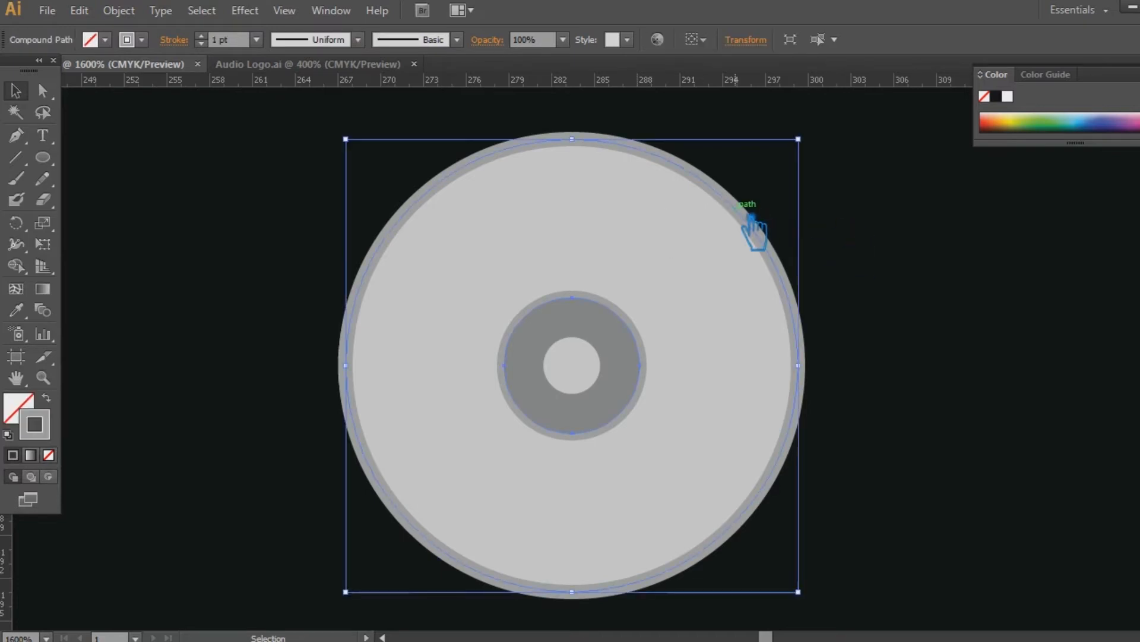
{"action": "left_click", "coordinate": [933, 295]}
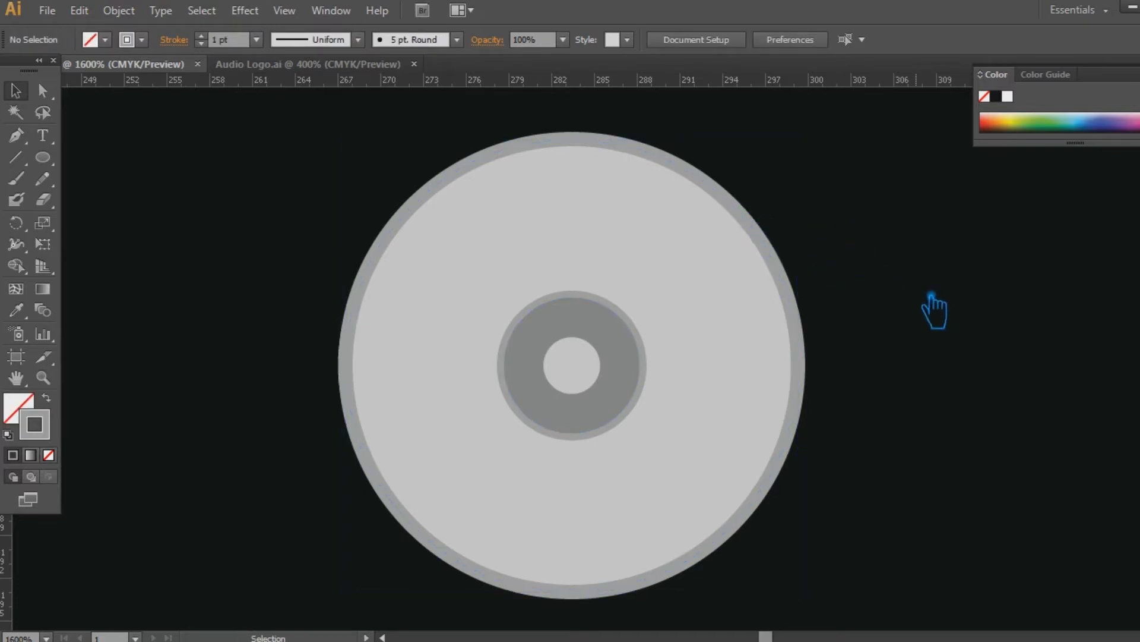
Hide the light grey disc to check the DJ letters beneath, and show it again.
{"action": "left_click", "coordinate": [730, 344]}
{"action": "key", "text": "ctrl+3"}
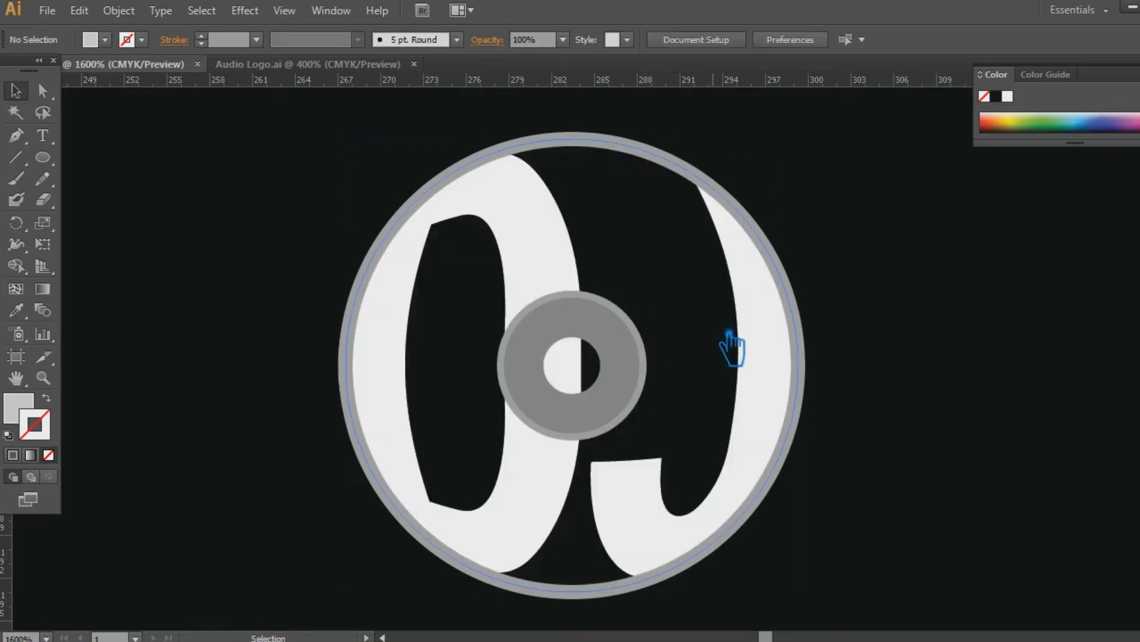
{"action": "key", "text": "ctrl+alt+3"}
{"action": "left_click", "coordinate": [912, 273]}
Scale the light grey disc down slightly about its center to leave a thin gap inside the outer ring.
{"action": "left_click", "coordinate": [691, 223]}
{"action": "left_click_drag", "start_coordinate": [798, 139], "coordinate": [807, 154]}
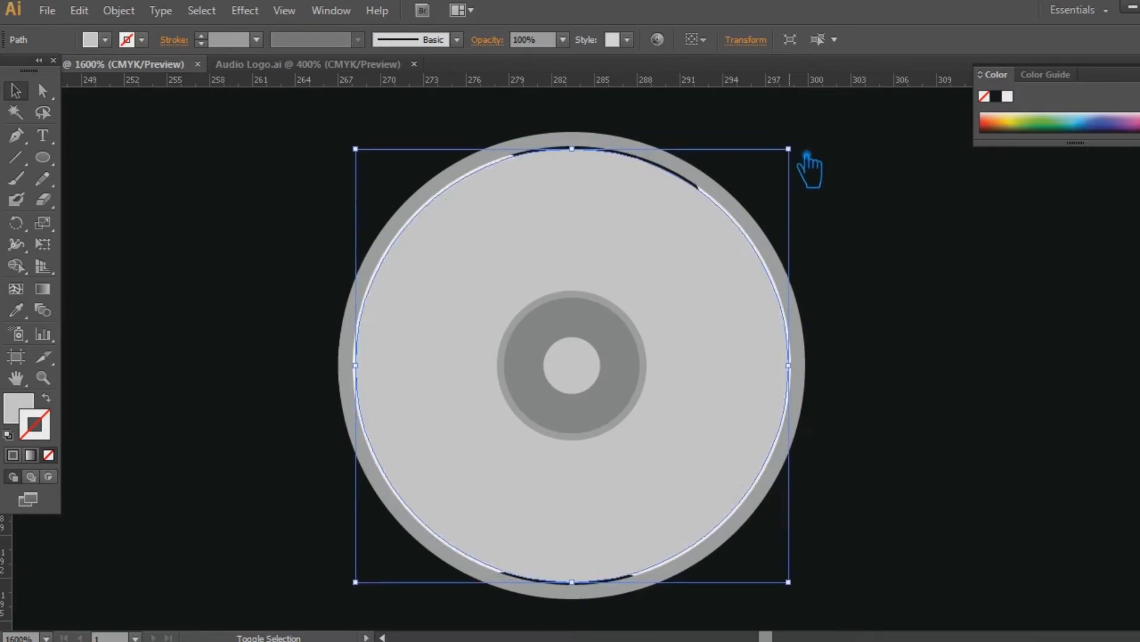
{"action": "left_click", "coordinate": [854, 229]}
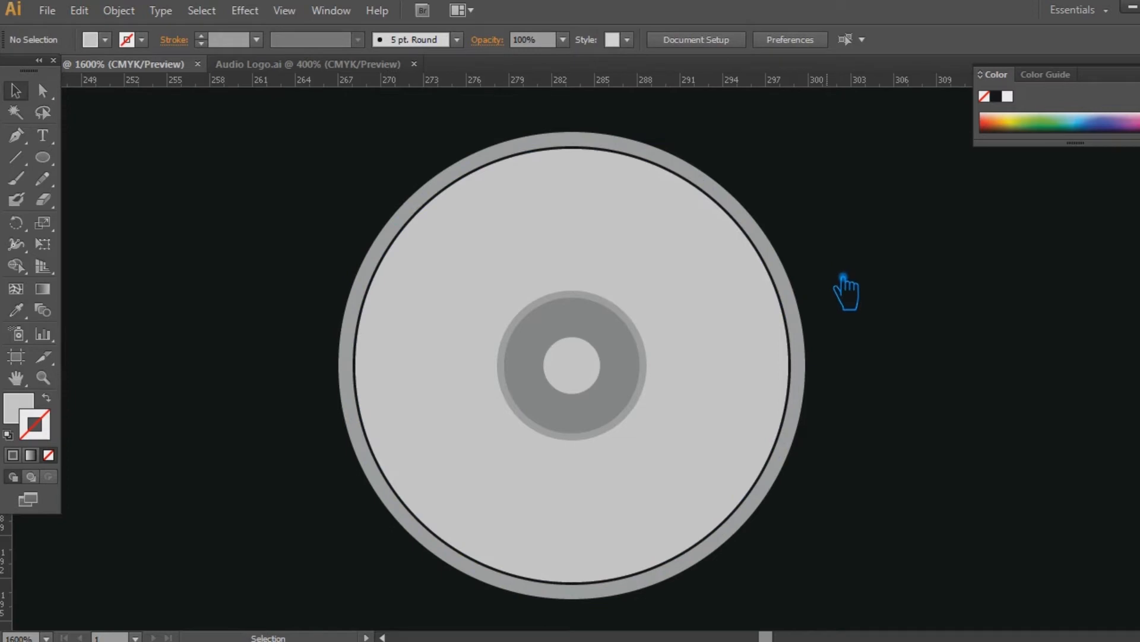
Lock the light grey disc together with the warped DJ letters, and unlock all objects.
{"action": "left_click", "coordinate": [789, 276]}
{"action": "left_click", "coordinate": [723, 307]}
{"action": "left_click", "coordinate": [723, 307], "text": "shift"}
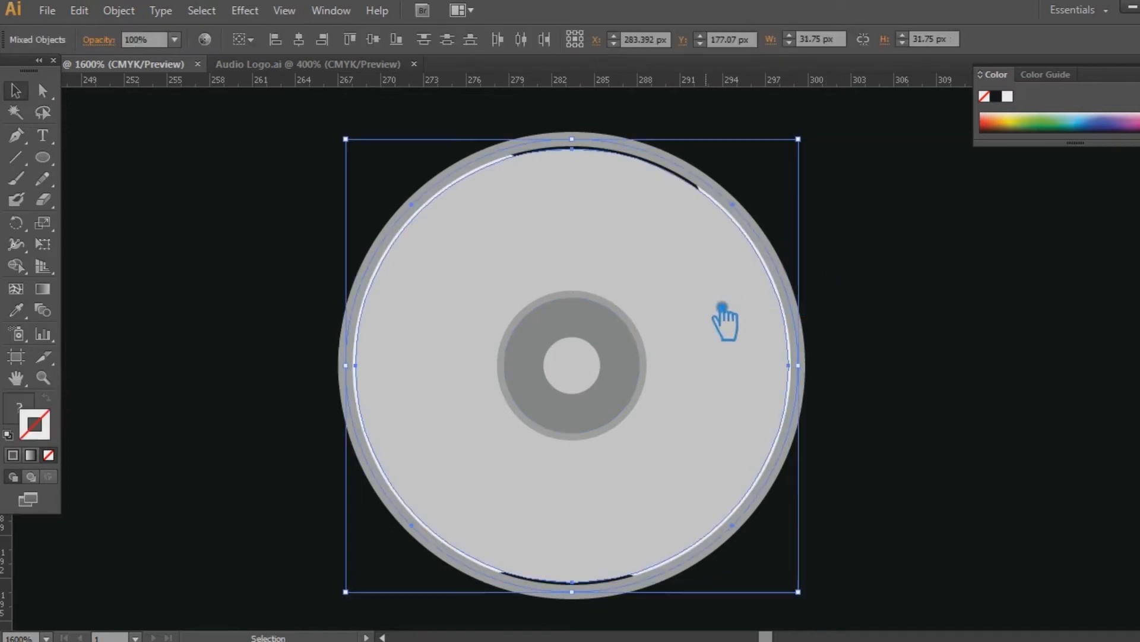
{"action": "key", "text": "ctrl+2"}
{"action": "key", "text": "ctrl+alt+2"}
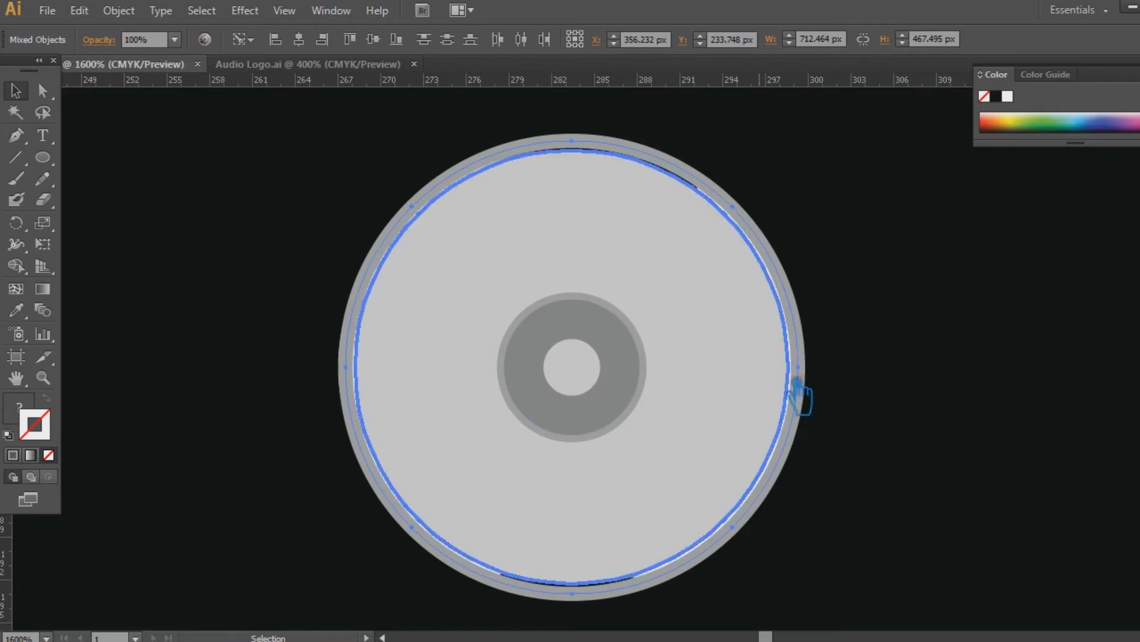
Try drawing an ellipse beside the disc and undo it.
{"action": "left_click", "coordinate": [42, 157]}
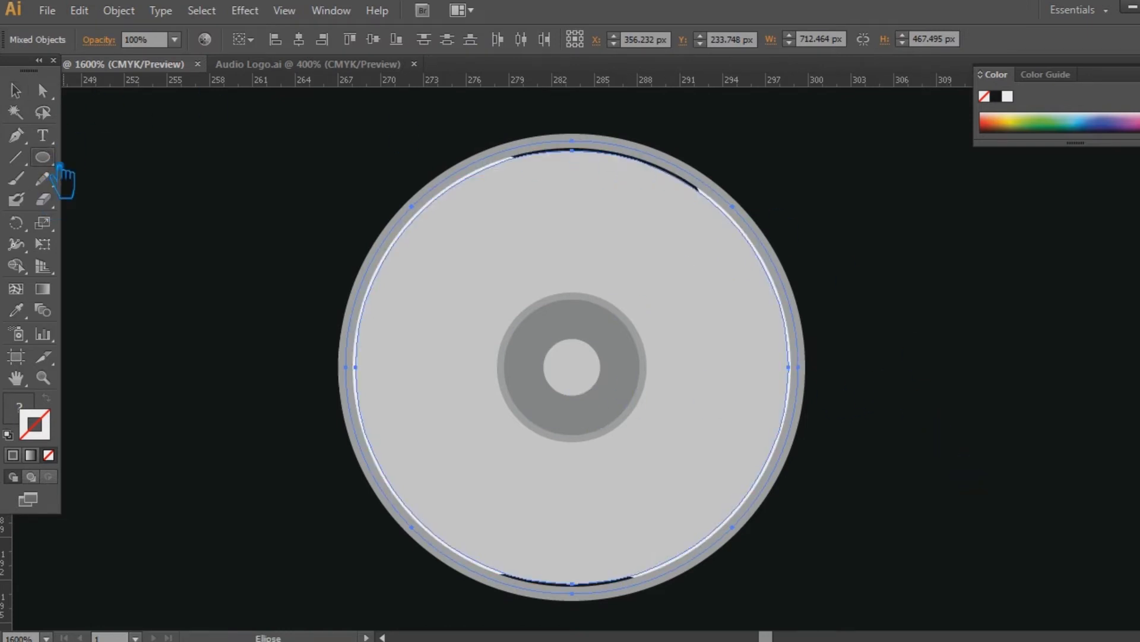
{"action": "left_click_drag", "start_coordinate": [94, 155], "coordinate": [171, 226]}
{"action": "key", "text": "ctrl+z"}
{"action": "key", "text": "v"}
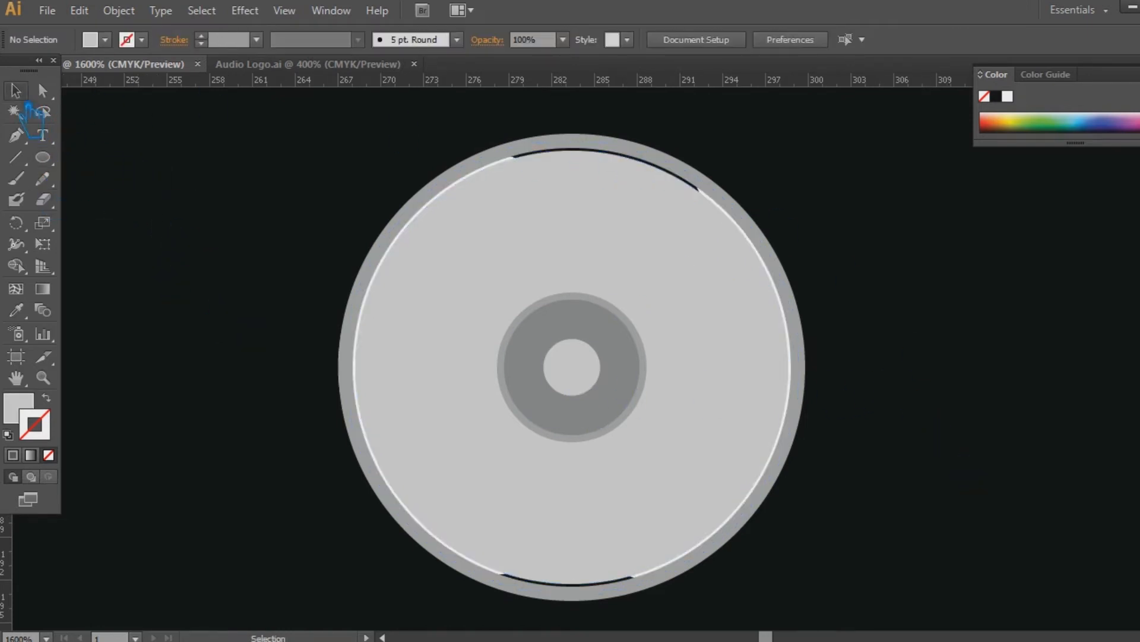
Reduce the darker grey ring outlines' stroke weight to 0.5 pt.
{"action": "left_click", "coordinate": [602, 380]}
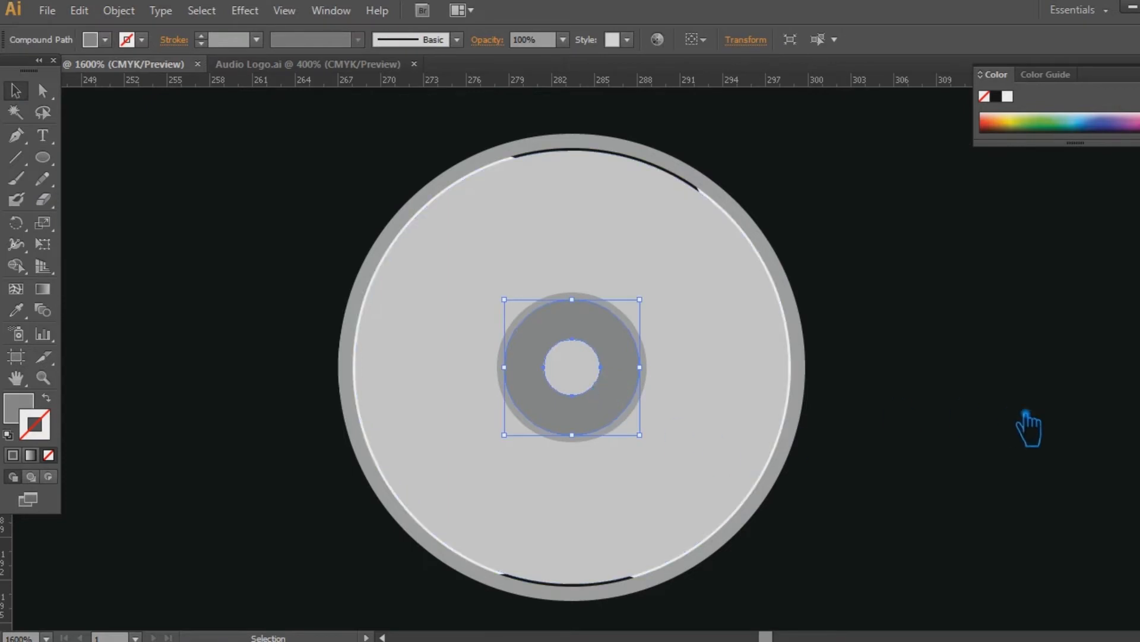
{"action": "left_click", "coordinate": [1023, 431]}
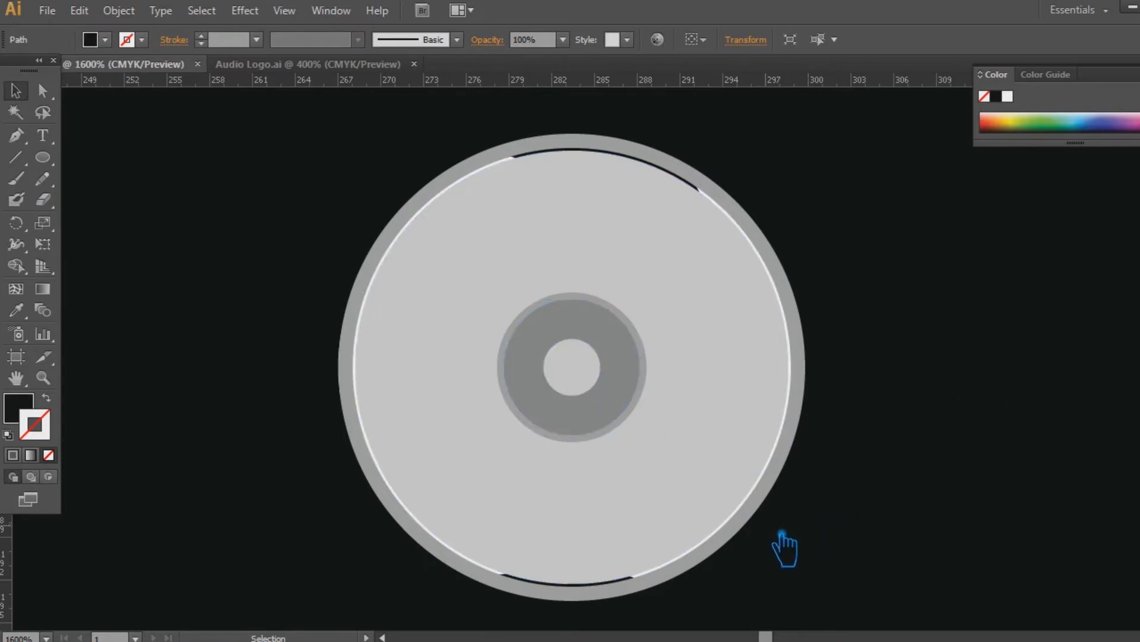
{"action": "left_click", "coordinate": [665, 163]}
{"action": "left_click", "coordinate": [257, 40]}
{"action": "left_click", "coordinate": [295, 89]}
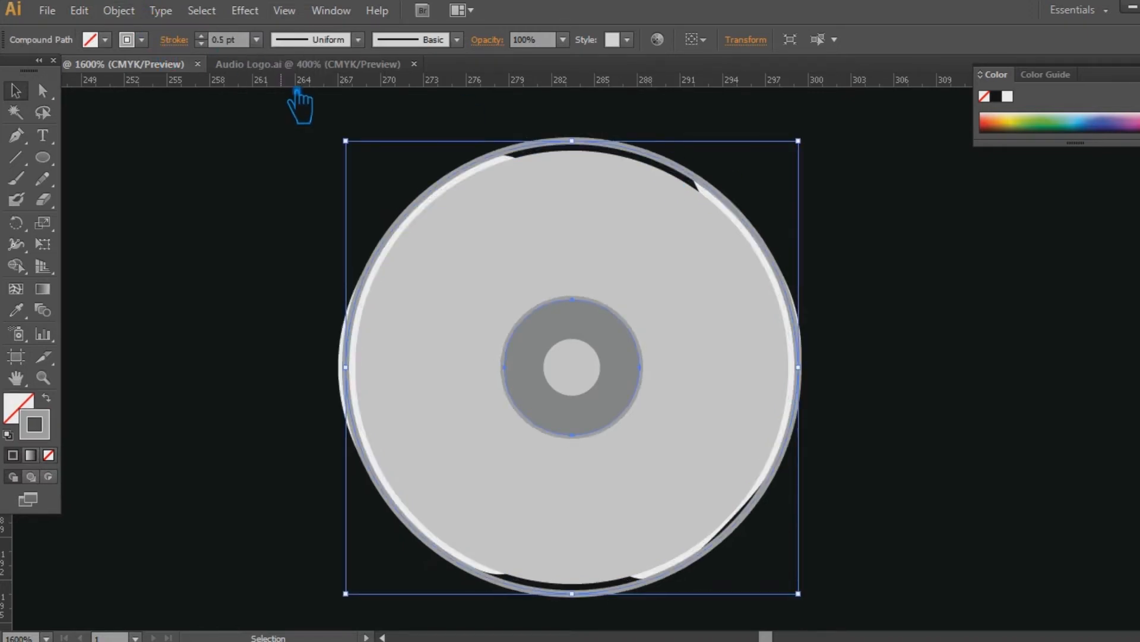
Expand the grey ring outlines into filled shapes.
{"action": "left_click", "coordinate": [119, 10]}
{"action": "left_click", "coordinate": [142, 201]}
{"action": "left_click", "coordinate": [552, 427]}
{"action": "left_click", "coordinate": [823, 415]}
Lock the black background rectangle behind the disc artwork.
{"action": "left_click", "coordinate": [623, 351]}
{"action": "left_click", "coordinate": [643, 333]}
{"action": "left_click", "coordinate": [803, 334]}
{"action": "left_click", "coordinate": [915, 344]}
{"action": "left_click_drag", "start_coordinate": [832, 569], "coordinate": [314, 168]}
{"action": "left_click_drag", "start_coordinate": [826, 585], "coordinate": [481, 407]}
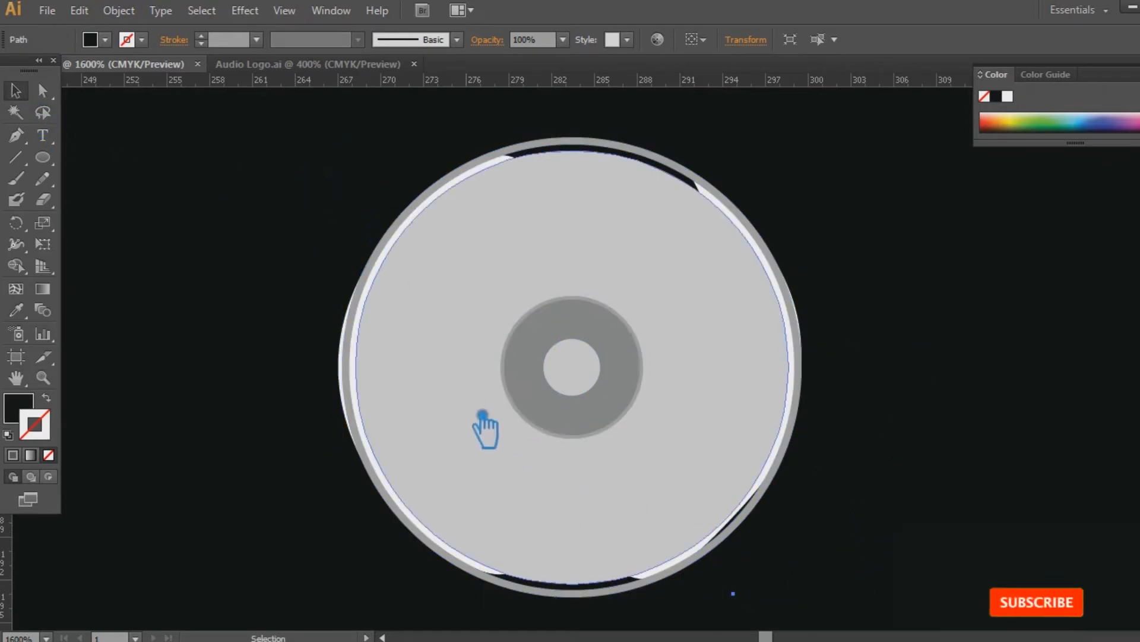
{"action": "key", "text": "ctrl+2"}
Divide the overlapping disc and ring shapes with Pathfinder and ungroup the resulting pieces.
{"action": "left_click_drag", "start_coordinate": [866, 580], "coordinate": [258, 202]}
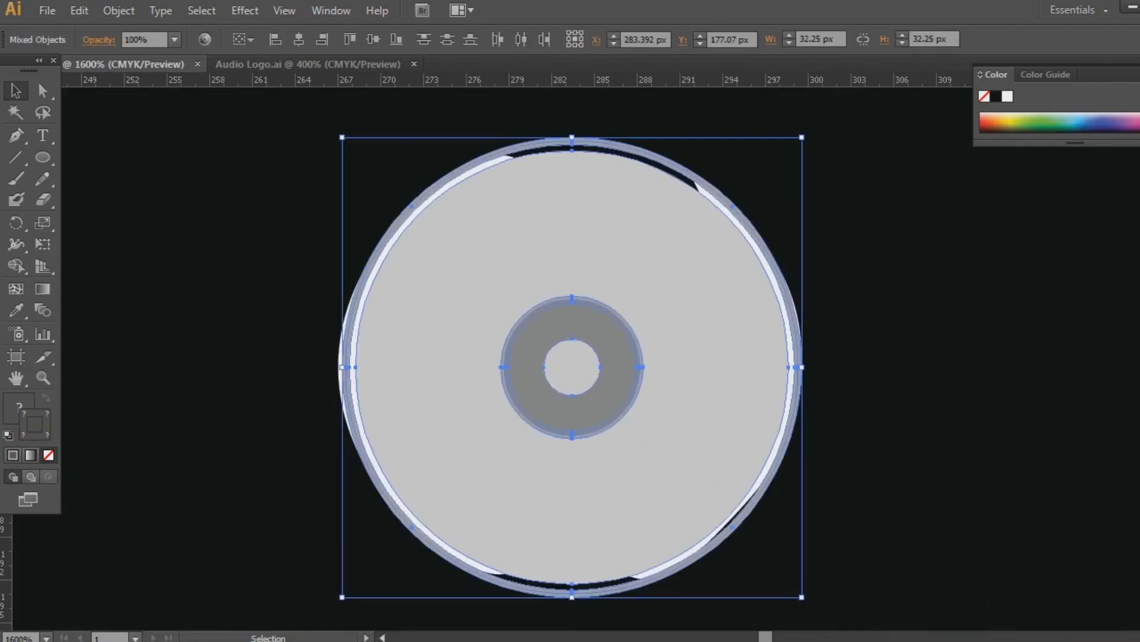
{"action": "key", "text": "ctrl+shift+F9"}
{"action": "left_click", "coordinate": [1002, 521]}
{"action": "left_click", "coordinate": [859, 363]}
{"action": "right_click", "coordinate": [650, 287]}
{"action": "left_click", "coordinate": [693, 400]}
Delete the outer grey ring and the light grey disc covering the DJ letters.
{"action": "left_click", "coordinate": [861, 382]}
{"action": "left_click", "coordinate": [752, 224]}
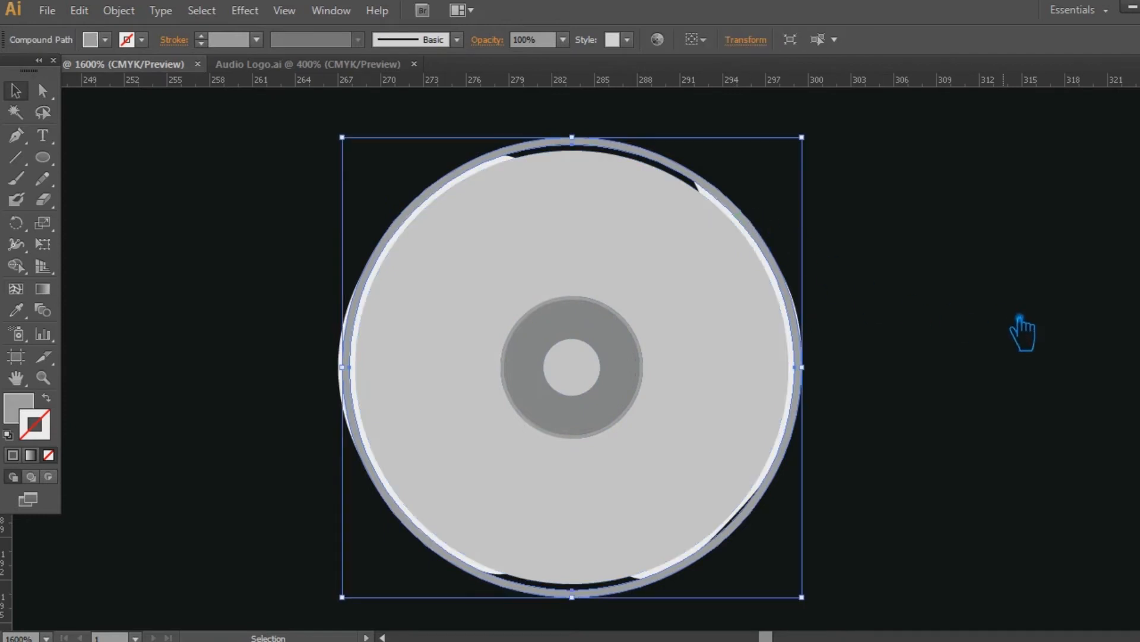
{"action": "key", "text": "Delete"}
{"action": "left_click", "coordinate": [750, 312]}
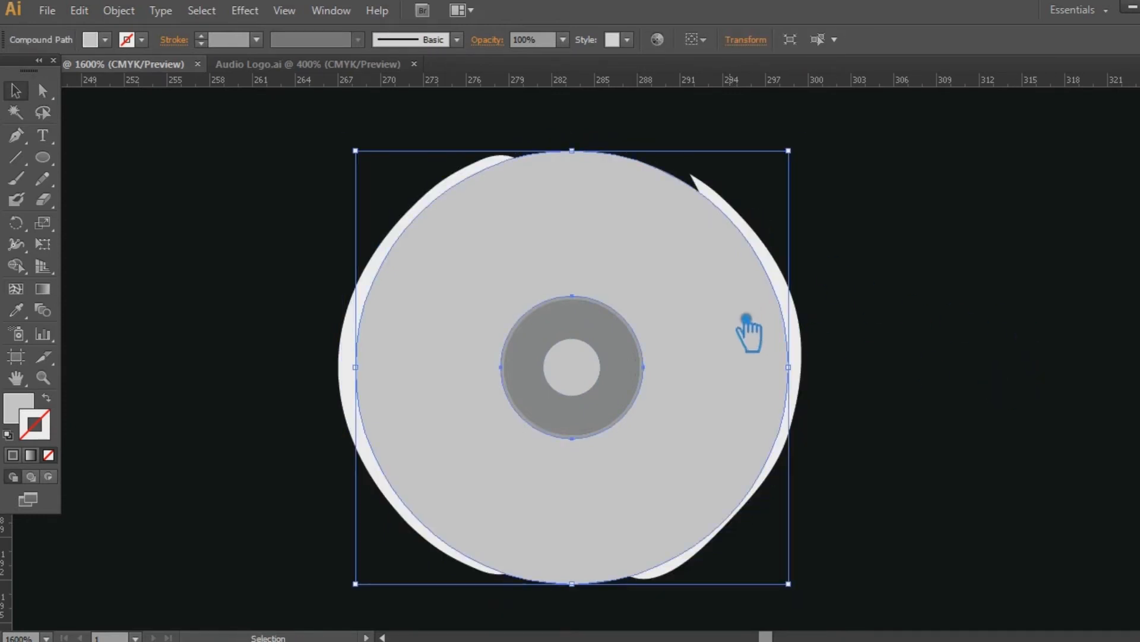
{"action": "key", "text": "Delete"}
Try deleting the warped DJ letters and undo the deletion.
{"action": "left_click", "coordinate": [791, 290]}
{"action": "left_click", "coordinate": [841, 300]}
{"action": "left_click", "coordinate": [795, 309]}
{"action": "key", "text": "Delete"}
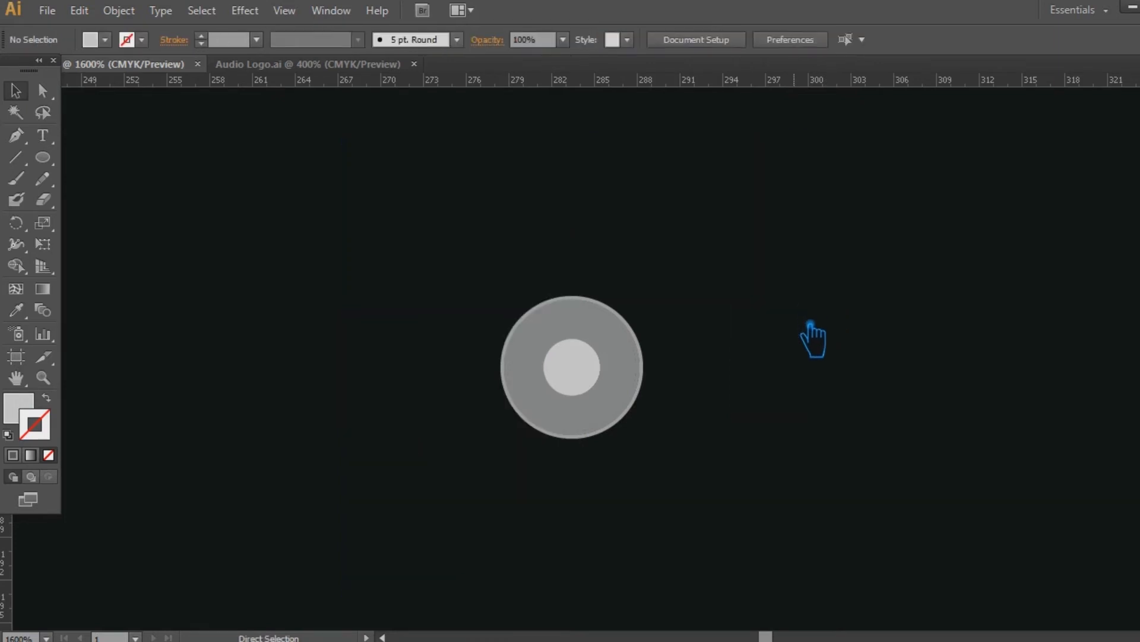
{"action": "key", "text": "ctrl+z"}
Expand the warped DJ envelope and bring the outer grey ring back around the letters.
{"action": "left_click", "coordinate": [119, 10]}
{"action": "left_click", "coordinate": [188, 204]}
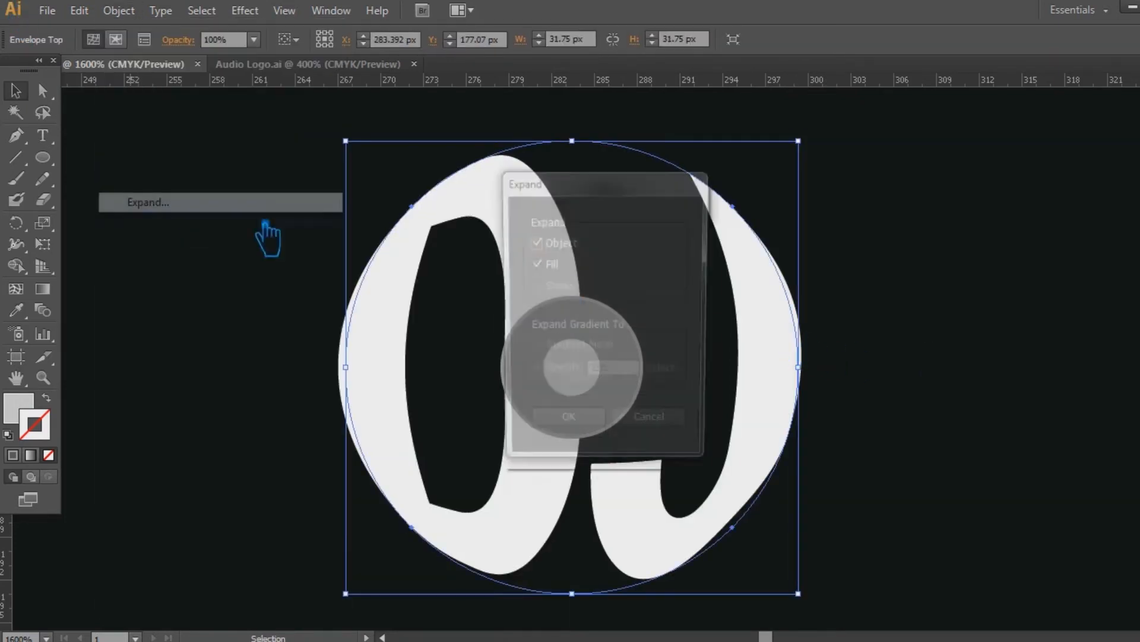
{"action": "left_click", "coordinate": [587, 428]}
{"action": "left_click", "coordinate": [905, 360]}
{"action": "key", "text": "ctrl+f"}
{"action": "key", "text": "v"}
{"action": "left_click", "coordinate": [873, 544]}
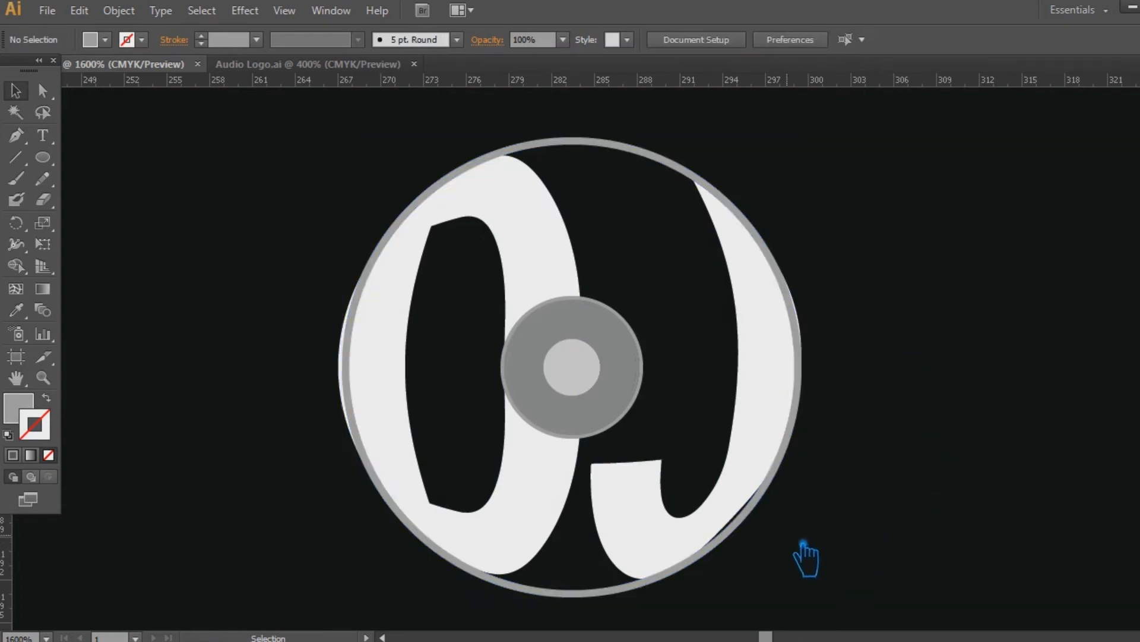
Undo the changes back to before the outer ring and the light grey disc were deleted.
{"action": "key", "text": "ctrl+z"}
{"action": "key", "text": "ctrl+z"}
{"action": "key", "text": "ctrl+z"}
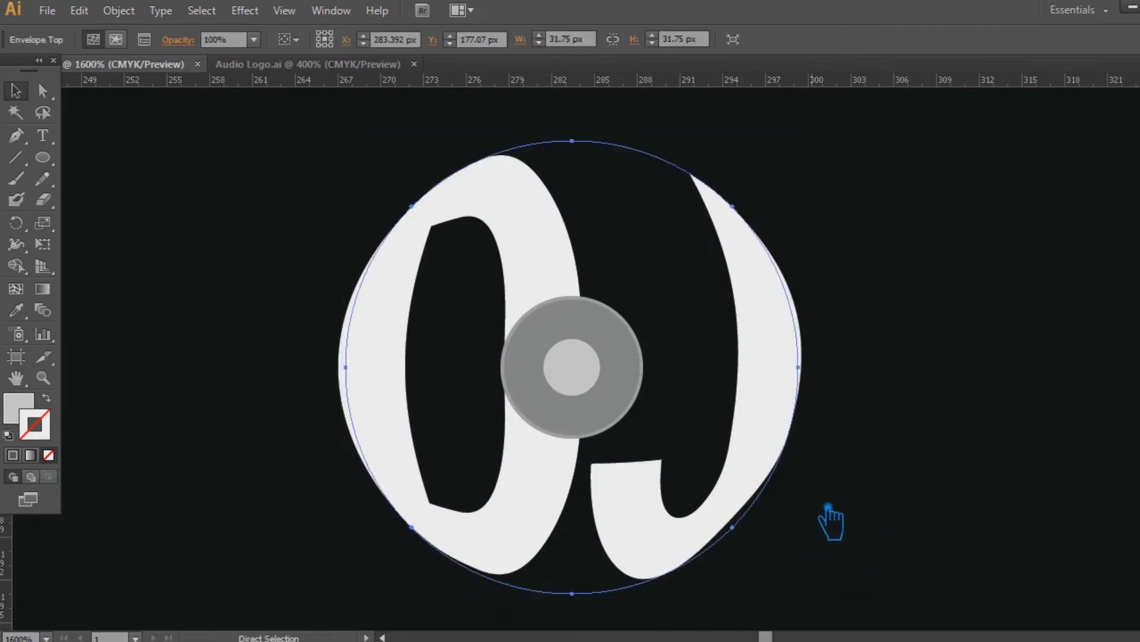
{"action": "key", "text": "ctrl+z"}
{"action": "key", "text": "v"}
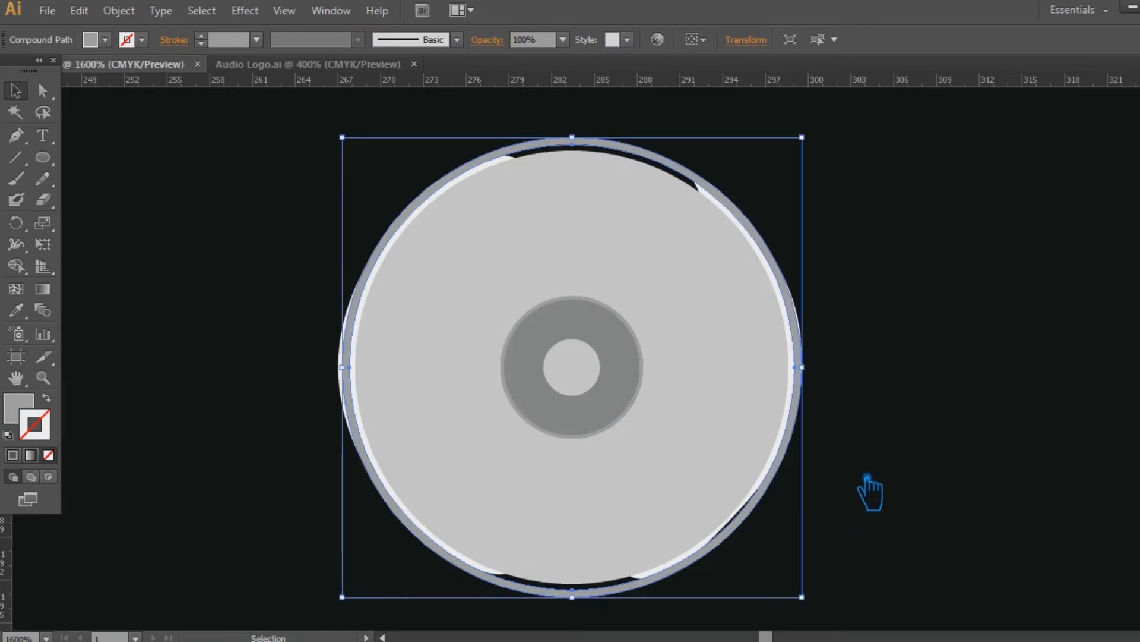
Expand all the disc artwork together with the warped DJ letters into editable shapes.
{"action": "left_click", "coordinate": [856, 522]}
{"action": "left_click_drag", "start_coordinate": [776, 576], "coordinate": [294, 166]}
{"action": "left_click", "coordinate": [122, 10]}
{"action": "left_click", "coordinate": [155, 199]}
{"action": "left_click", "coordinate": [579, 431]}
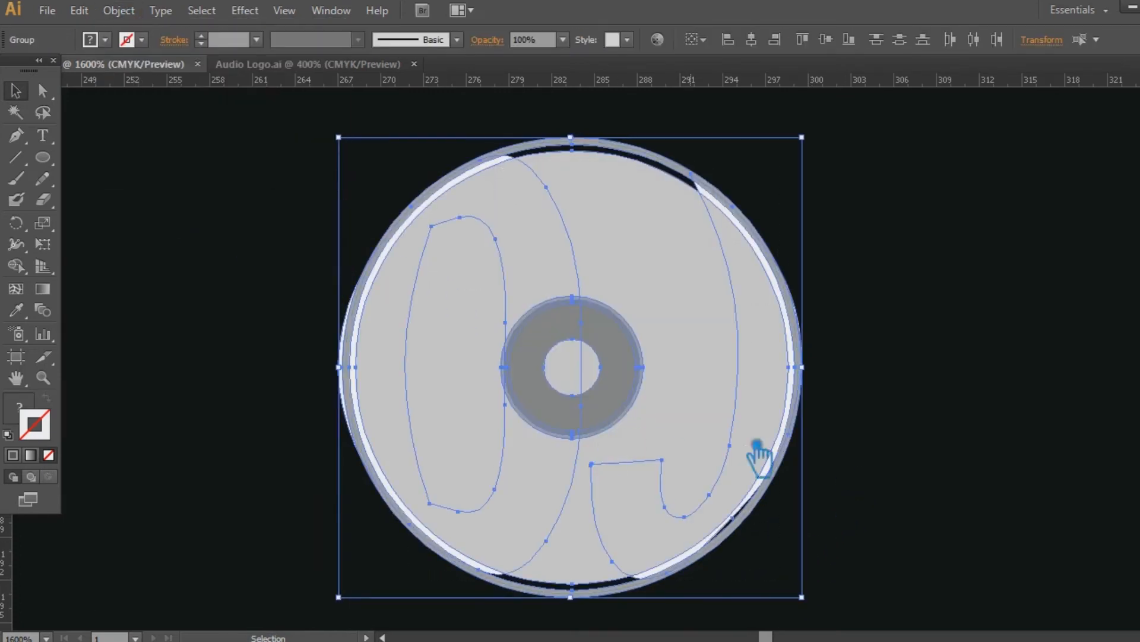
Divide the disc, rings and expanded DJ letters with Pathfinder and ungroup the pieces.
{"action": "key", "text": "ctrl+shift+F9"}
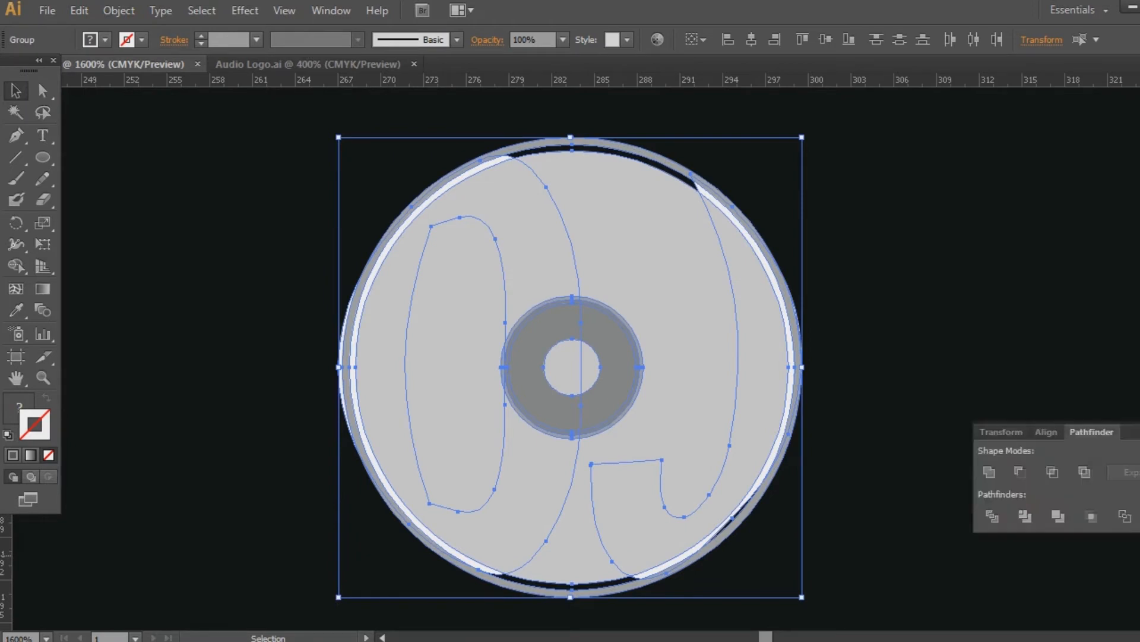
{"action": "left_click", "coordinate": [1011, 520]}
{"action": "right_click", "coordinate": [751, 291]}
{"action": "left_click", "coordinate": [821, 399]}
Delete the disc pieces around the J and inside the D's counter.
{"action": "left_click", "coordinate": [702, 285]}
{"action": "key", "text": "Delete"}
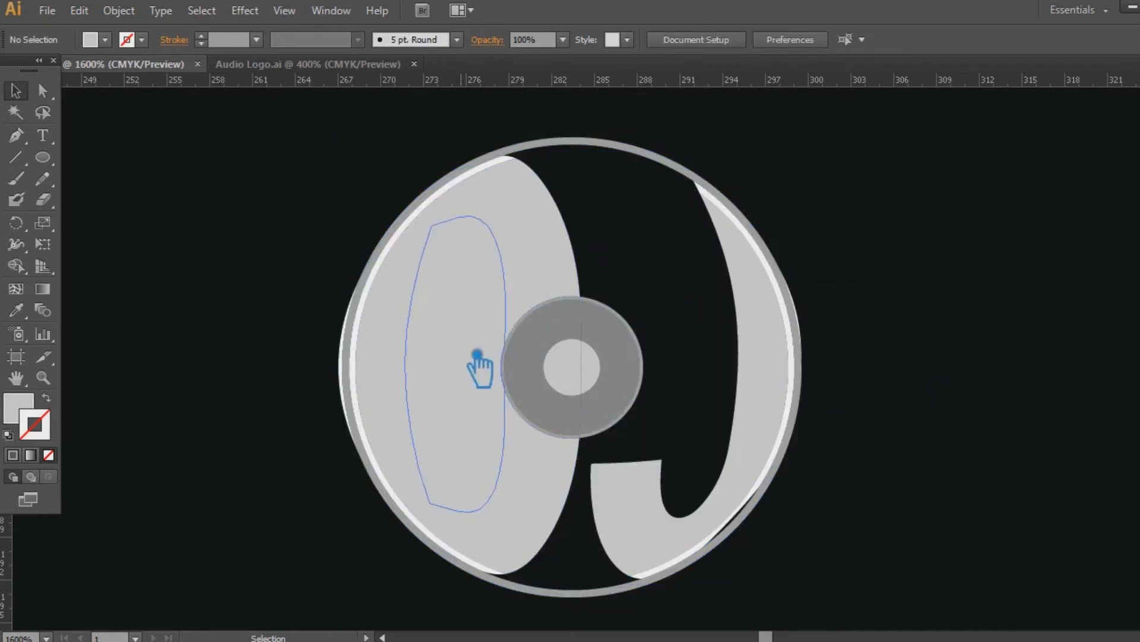
{"action": "left_click", "coordinate": [474, 364]}
{"action": "key", "text": "Delete"}
Hide the light grey D and J pieces.
{"action": "left_click", "coordinate": [534, 221]}
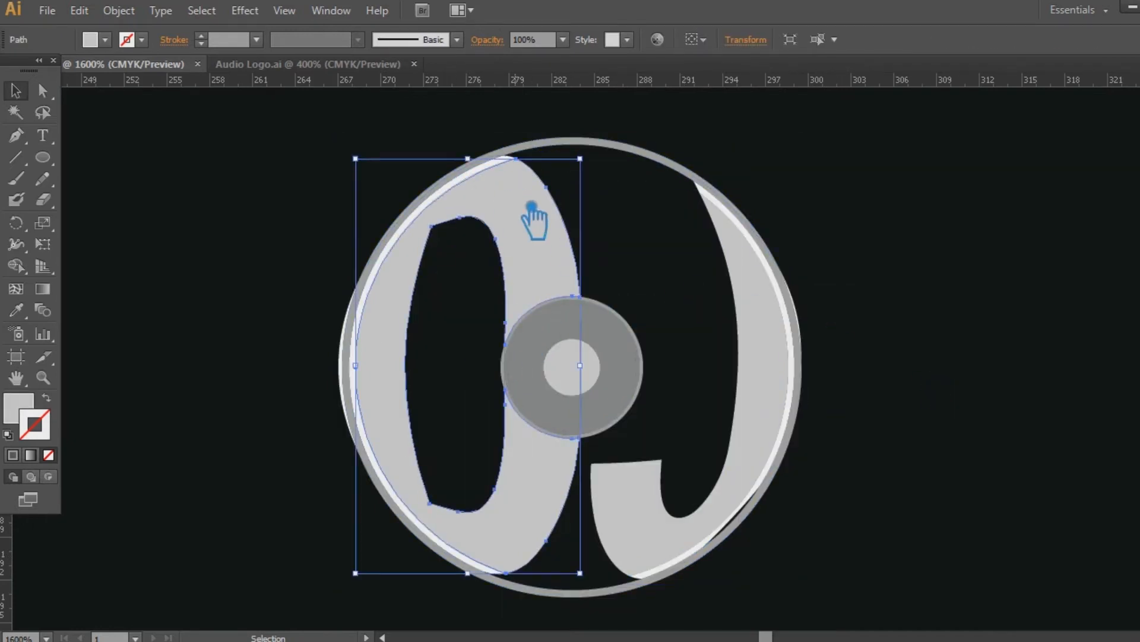
{"action": "left_click", "coordinate": [779, 315], "text": "shift"}
{"action": "key", "text": "Delete"}
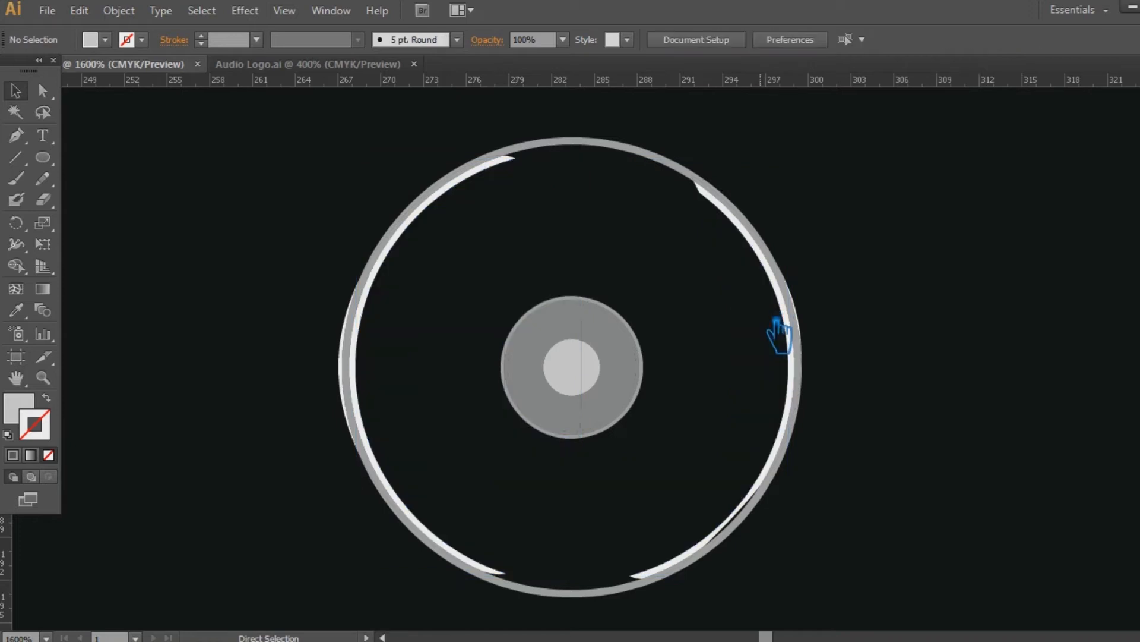
Delete the white letter slivers along the inside of the outer grey ring.
{"action": "left_click", "coordinate": [503, 174]}
{"action": "key", "text": "Delete"}
{"action": "left_click", "coordinate": [713, 216]}
{"action": "key", "text": "Delete"}
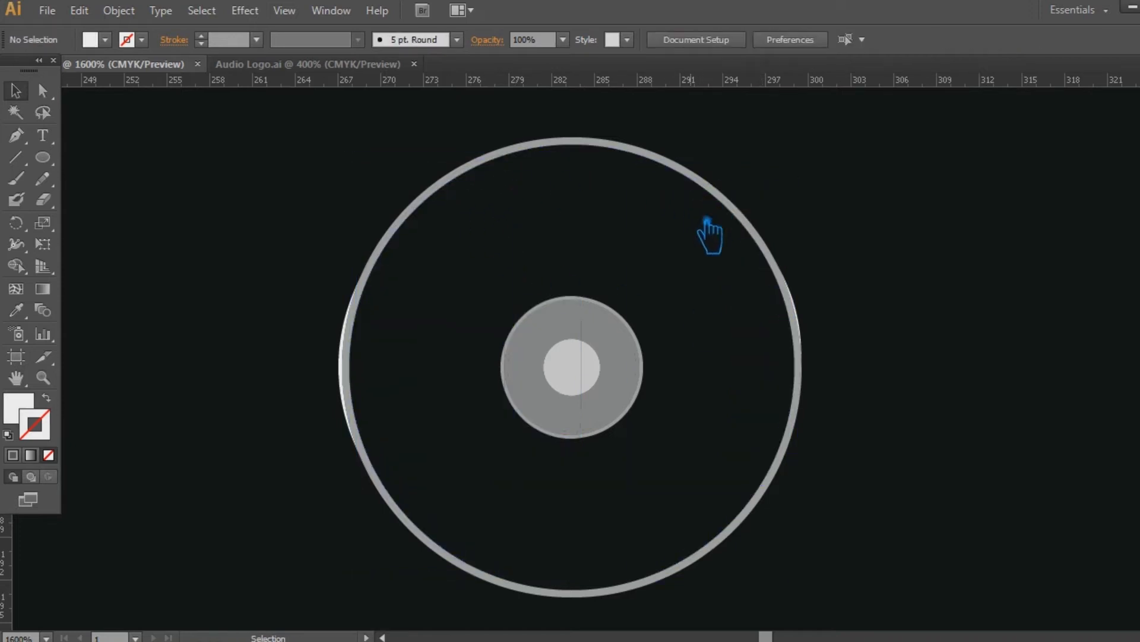
Delete the light grey pieces inside the center hole.
{"action": "left_click_drag", "start_coordinate": [856, 606], "coordinate": [383, 171]}
{"action": "left_click", "coordinate": [913, 278]}
{"action": "left_click", "coordinate": [566, 380]}
{"action": "key", "text": "Delete"}
{"action": "left_click", "coordinate": [590, 379]}
{"action": "key", "text": "Delete"}
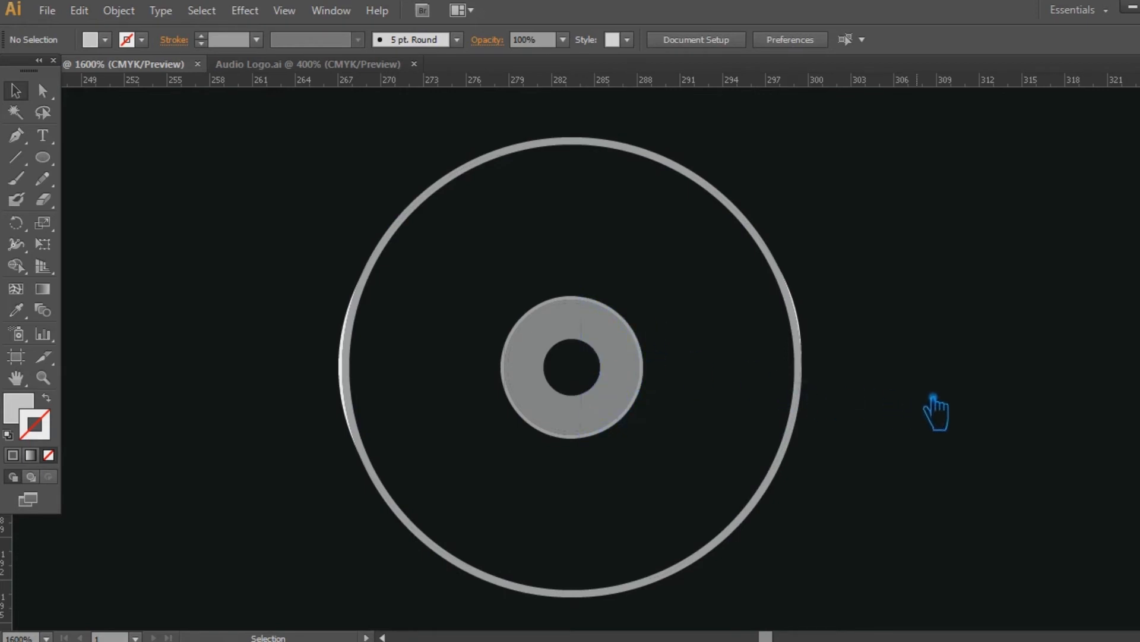
Delete the white slivers outside the outer grey ring and show the hidden D and J pieces.
{"action": "left_click", "coordinate": [346, 386]}
{"action": "key", "text": "Delete"}
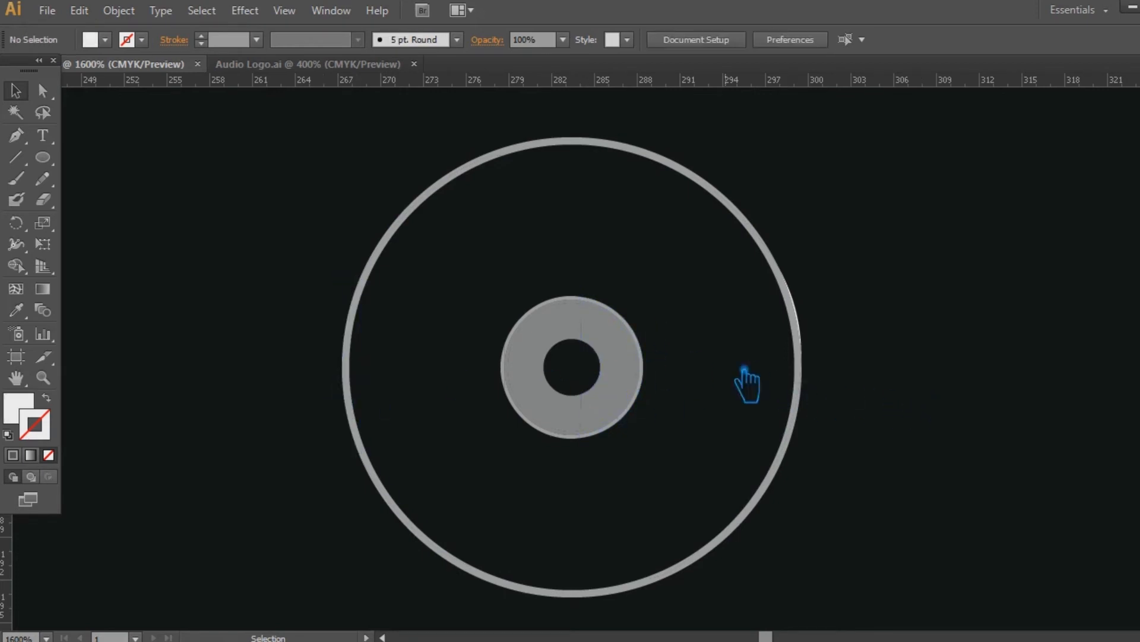
{"action": "left_click", "coordinate": [818, 320]}
{"action": "key", "text": "Delete"}
{"action": "key", "text": "ctrl+alt+3"}
{"action": "left_click", "coordinate": [938, 426]}
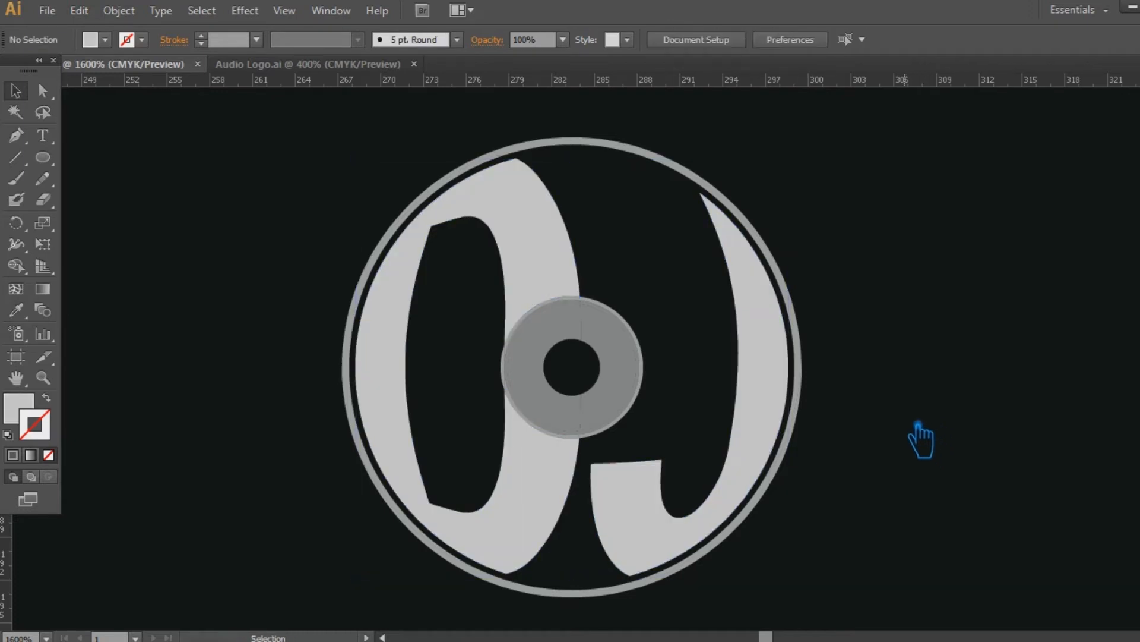
Fill the grouped D and J shapes with bright pink.
{"action": "key", "text": "ctrl+minus"}
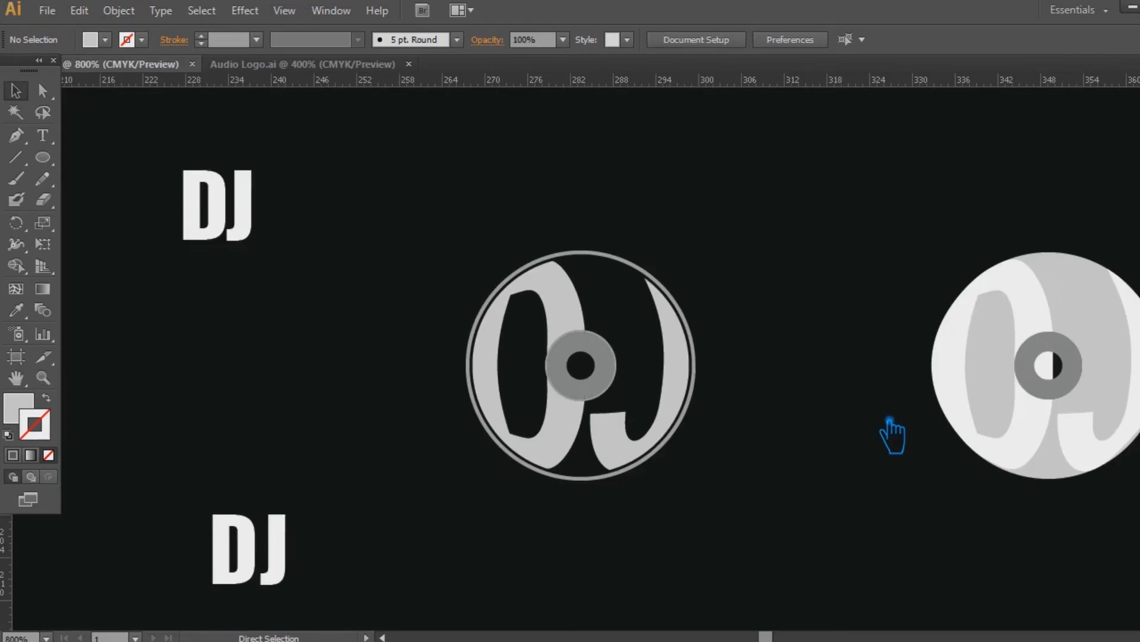
{"action": "key", "text": "ctrl+plus"}
{"action": "left_click_drag", "start_coordinate": [841, 565], "coordinate": [591, 261]}
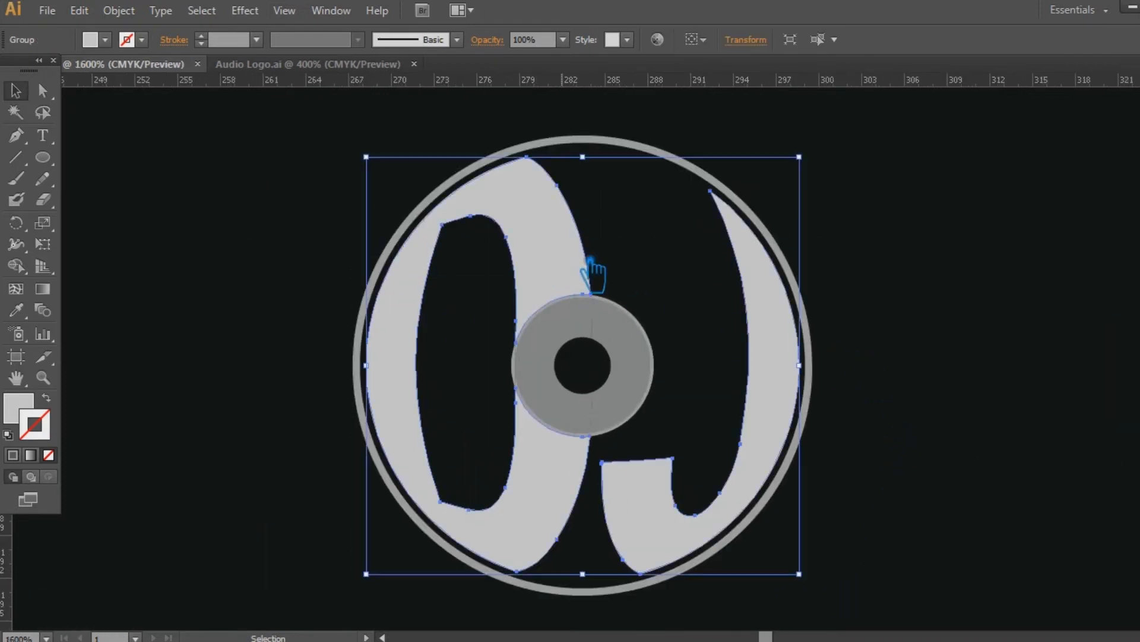
{"action": "double_click", "coordinate": [33, 413]}
{"action": "left_click_drag", "start_coordinate": [356, 267], "coordinate": [373, 184]}
{"action": "left_click", "coordinate": [317, 155]}
{"action": "left_click", "coordinate": [499, 161]}
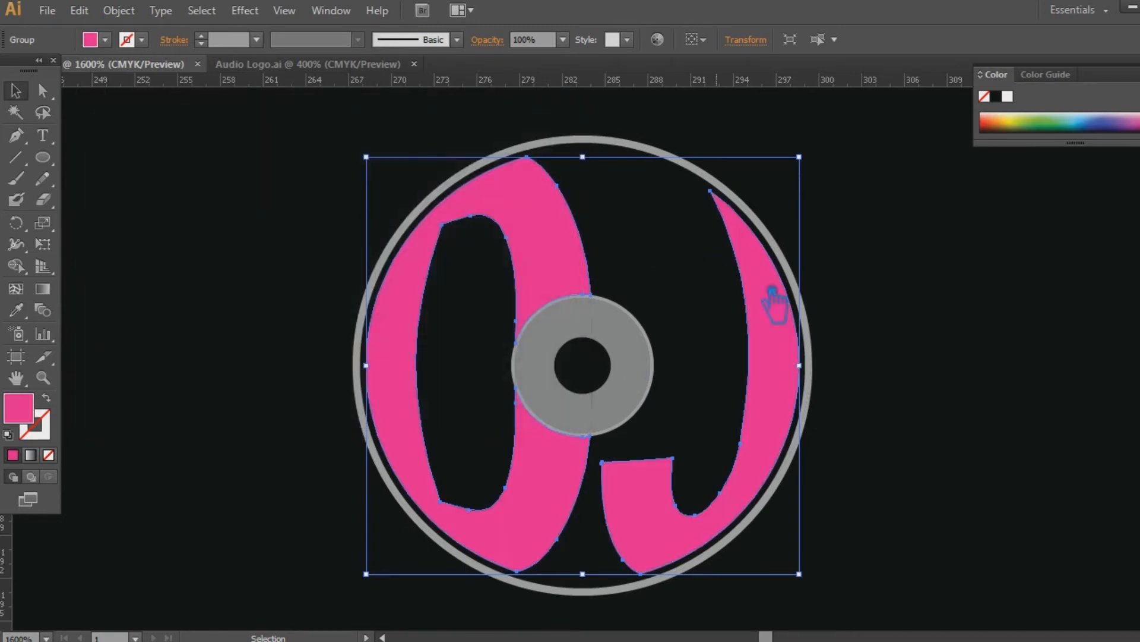
{"action": "left_click", "coordinate": [906, 373]}
Unite the grey halves of the center ring into one shape with Pathfinder.
{"action": "left_click", "coordinate": [636, 346]}
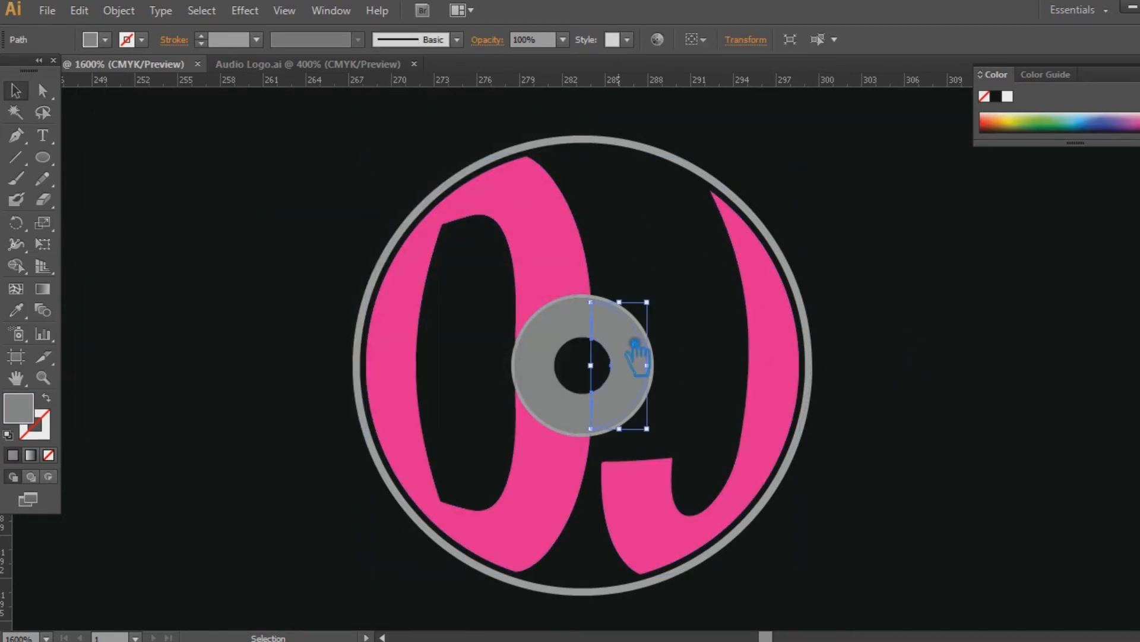
{"action": "left_click", "coordinate": [555, 376], "text": "shift"}
{"action": "left_click", "coordinate": [1139, 474]}
{"action": "left_click", "coordinate": [989, 472]}
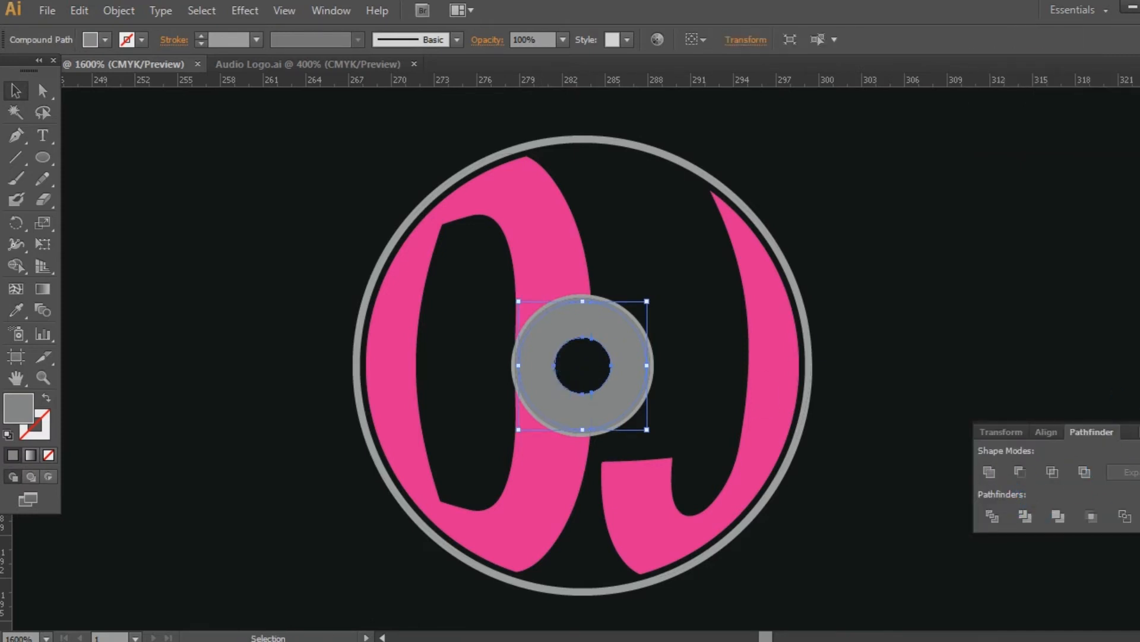
{"action": "left_click", "coordinate": [1139, 474]}
Apply the letters' pink fill to the center ring with the Eyedropper.
{"action": "left_click", "coordinate": [16, 310]}
{"action": "left_click", "coordinate": [535, 225]}
{"action": "left_click", "coordinate": [16, 91]}
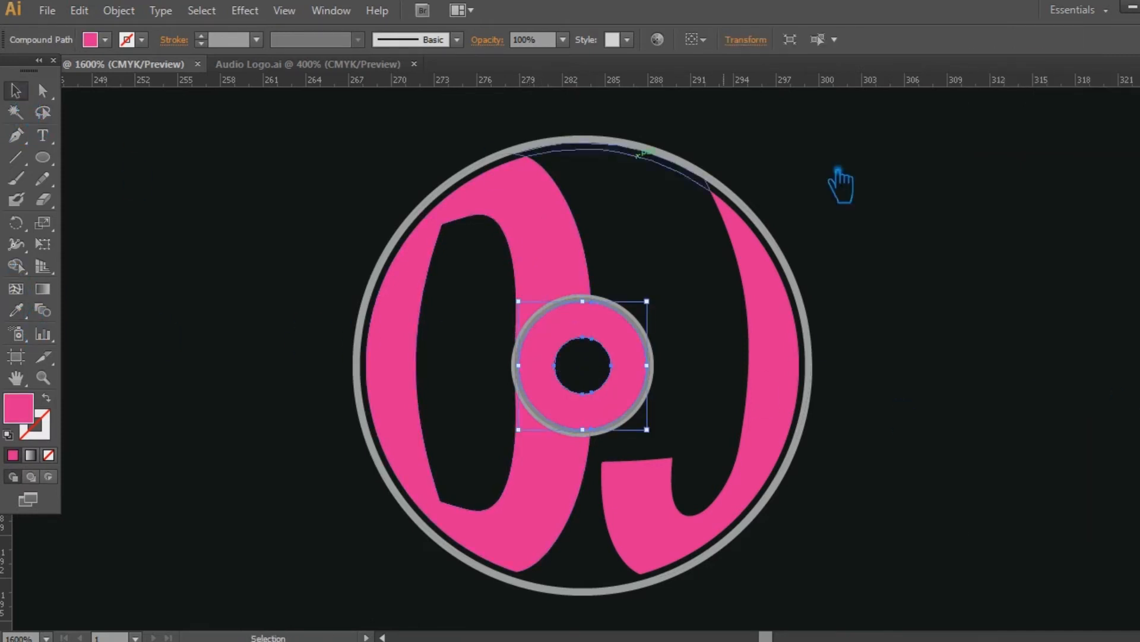
{"action": "left_click", "coordinate": [841, 185]}
Delete all the grey outline pieces surrounding the pink center ring.
{"action": "key", "text": "ctrl+equal"}
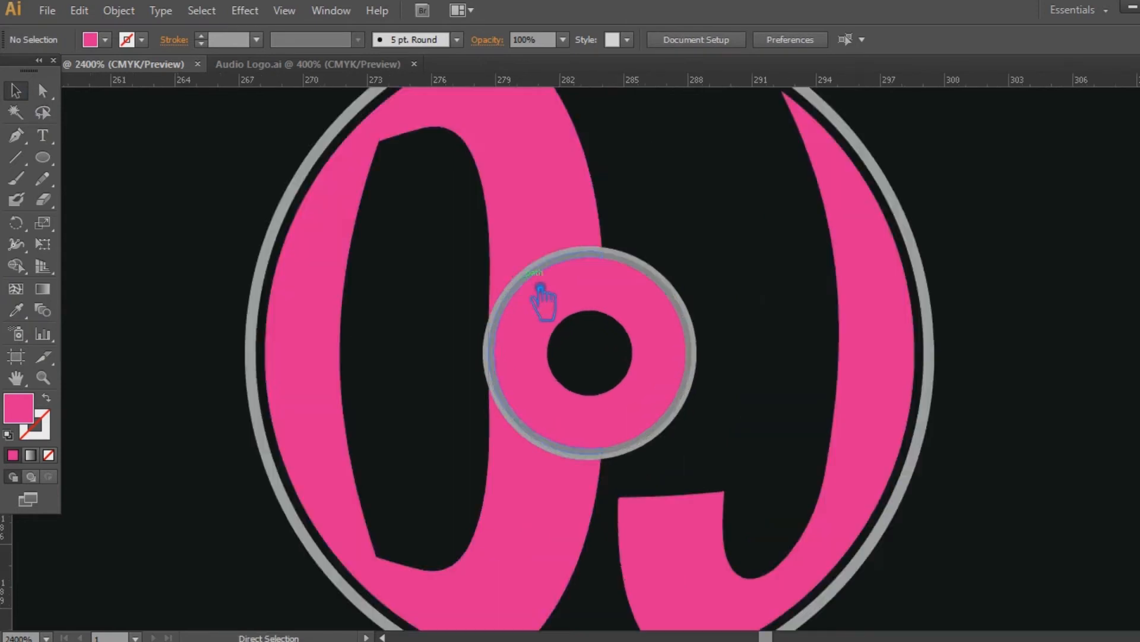
{"action": "key", "text": "ctrl+equal"}
{"action": "left_click", "coordinate": [369, 347]}
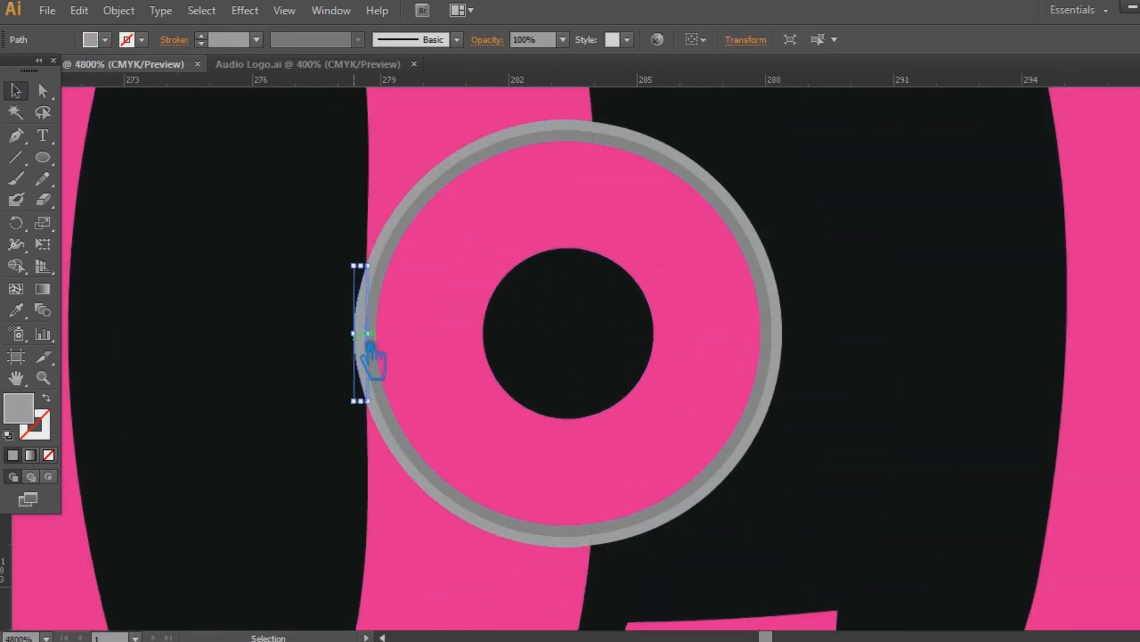
{"action": "key", "text": "Delete"}
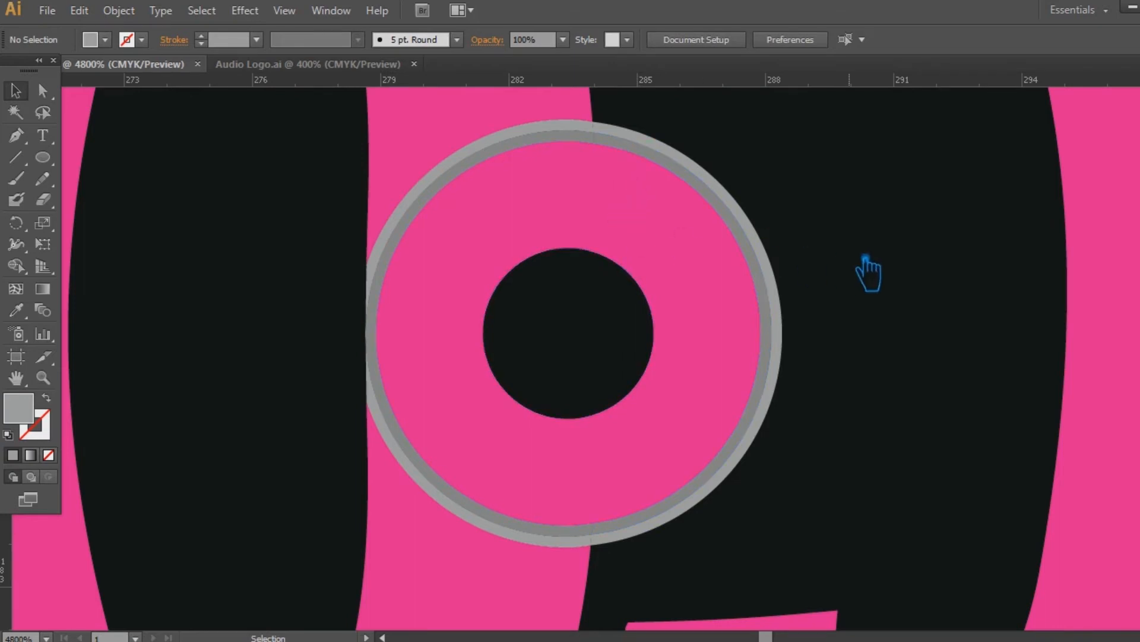
{"action": "key", "text": "ctrl+minus"}
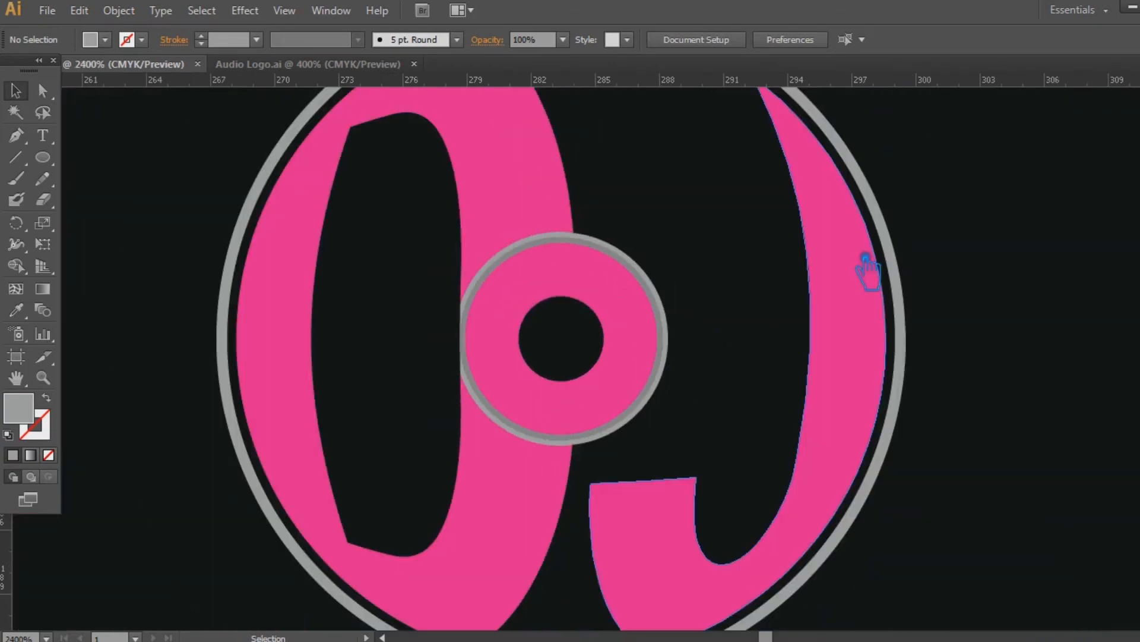
{"action": "left_click", "coordinate": [676, 303]}
{"action": "left_click", "coordinate": [689, 296]}
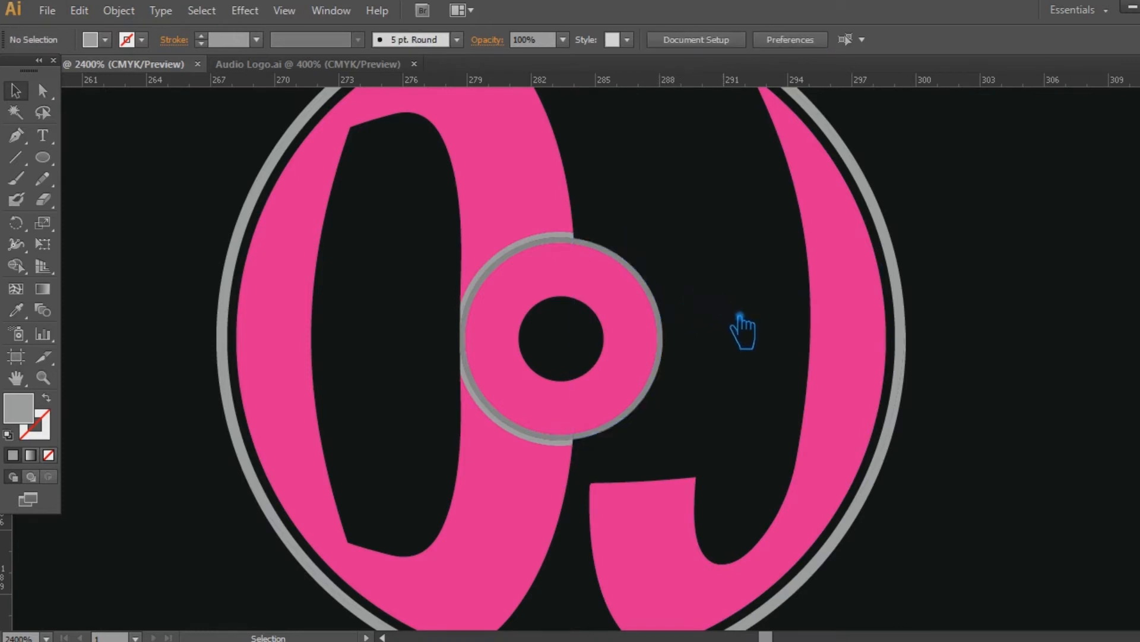
{"action": "left_click", "coordinate": [544, 252]}
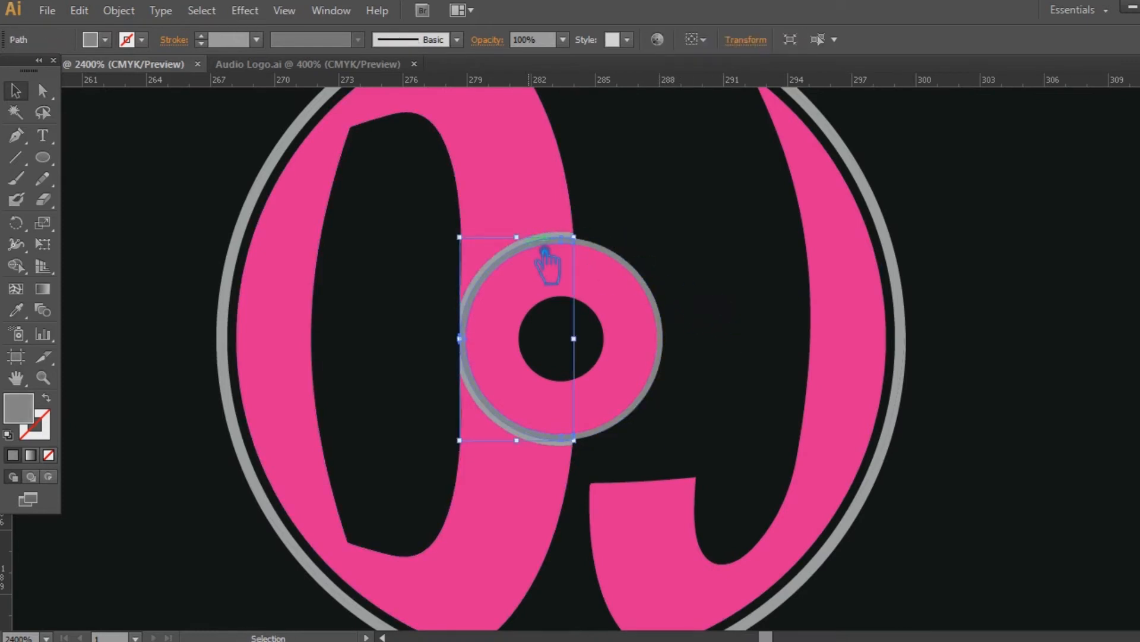
{"action": "key", "text": "Delete"}
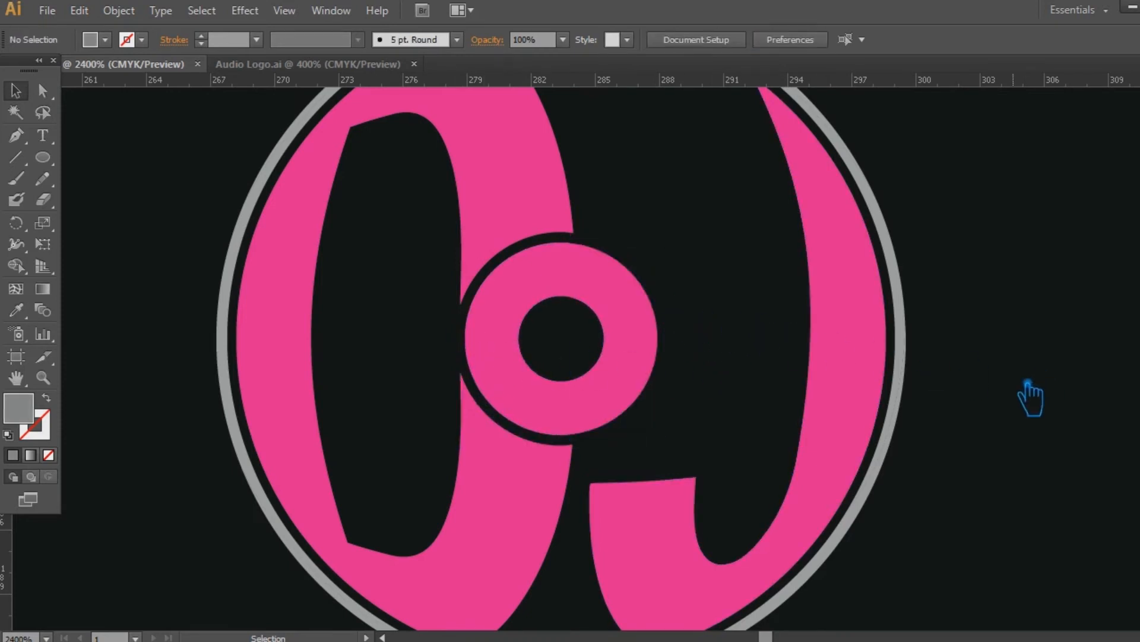
Try deleting pieces of the outer grey ring beside the J and undo the deletions.
{"action": "left_click_drag", "start_coordinate": [1034, 389], "coordinate": [948, 436]}
{"action": "key", "text": "ctrl+minus"}
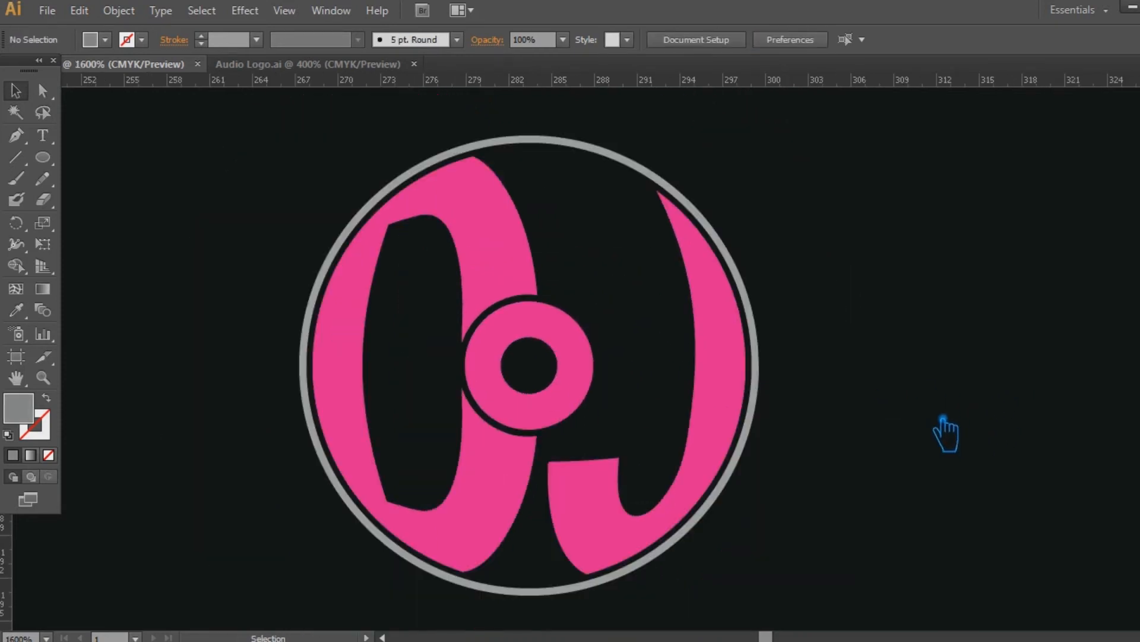
{"action": "left_click", "coordinate": [740, 266]}
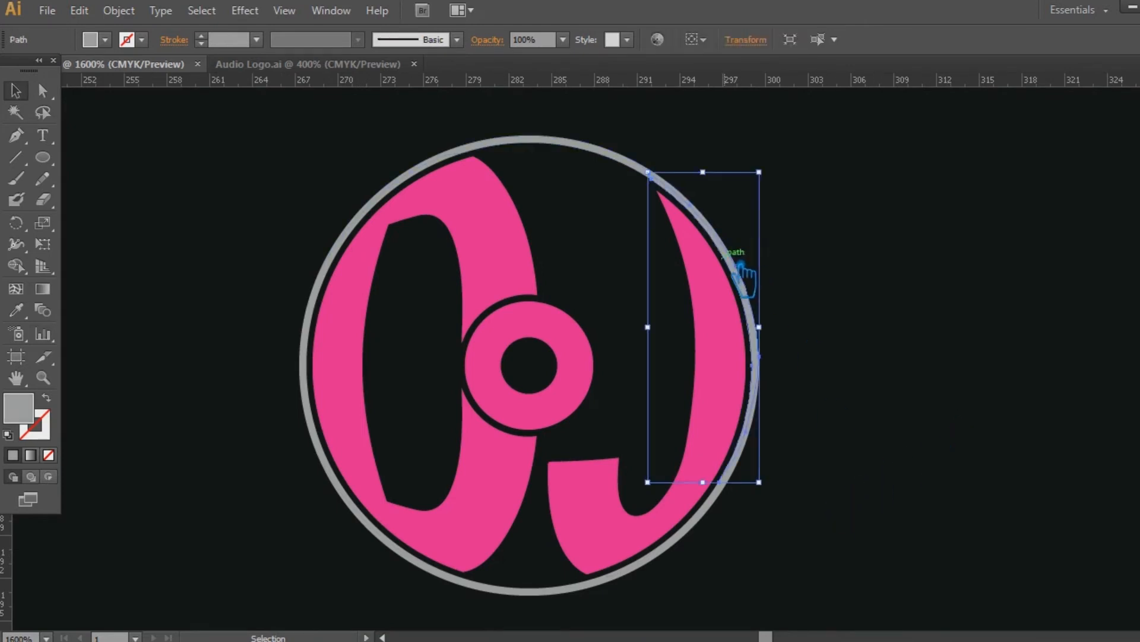
{"action": "key", "text": "Delete"}
{"action": "left_click", "coordinate": [722, 237]}
{"action": "key", "text": "Delete"}
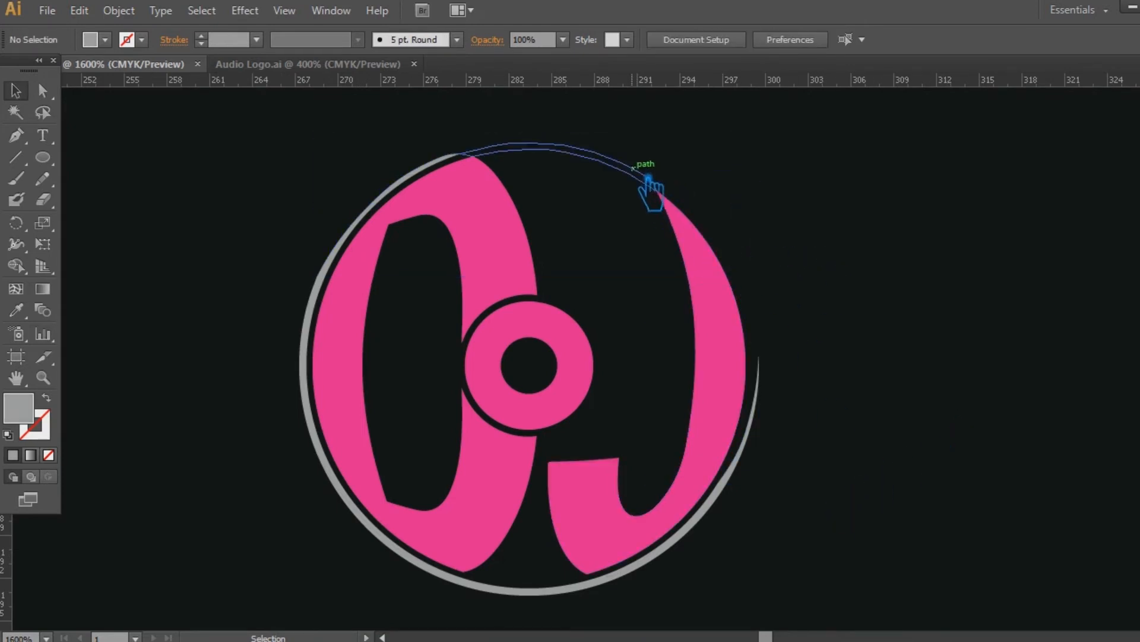
{"action": "key", "text": "ctrl+z"}
{"action": "key", "text": "ctrl+z"}
{"action": "left_click", "coordinate": [935, 240]}
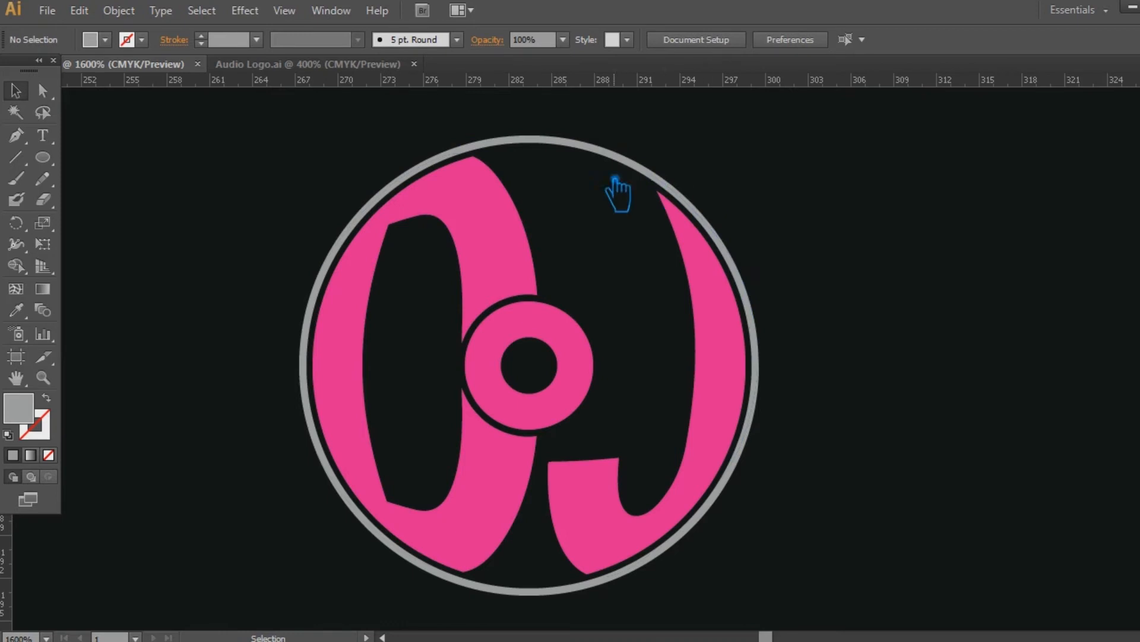
Try removing all the grey pieces of the outer ring around the pink DJ letters.
{"action": "left_click", "coordinate": [572, 146]}
{"action": "left_click", "coordinate": [317, 359], "text": "shift"}
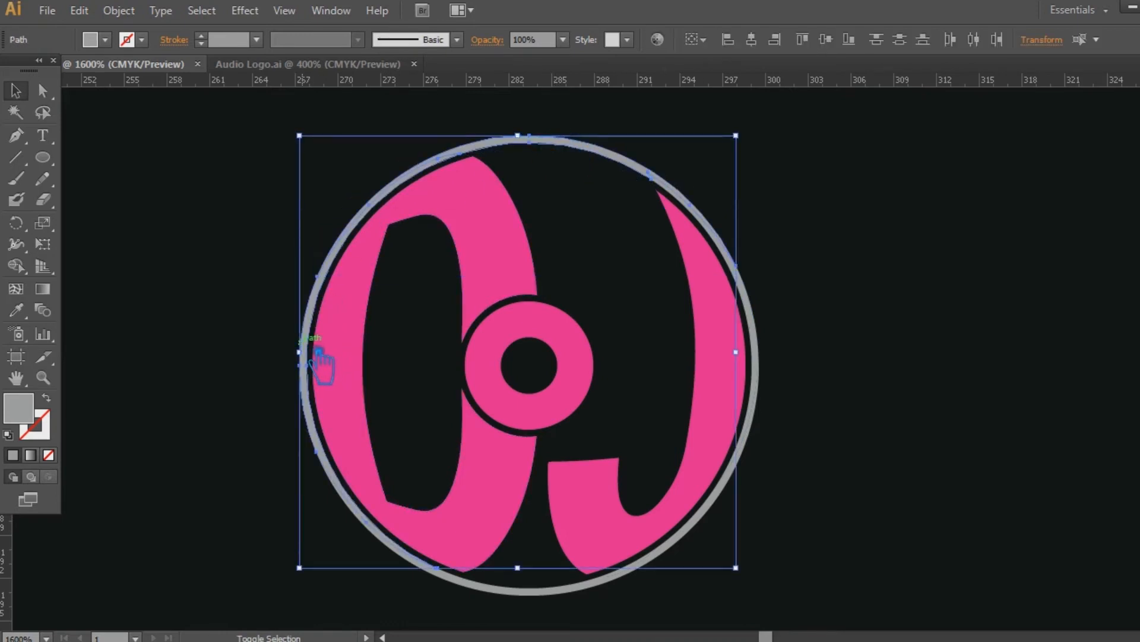
{"action": "left_click", "coordinate": [415, 566], "text": "shift"}
{"action": "left_click", "coordinate": [428, 579], "text": "shift"}
{"action": "left_click", "coordinate": [319, 420], "text": "shift"}
{"action": "key", "text": "Delete"}
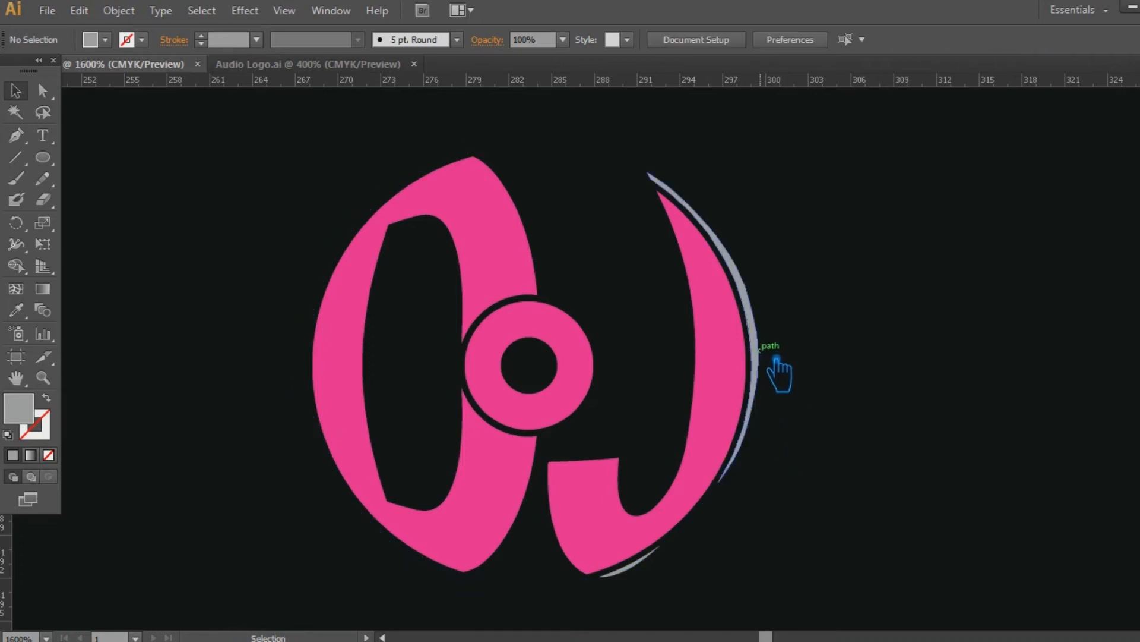
{"action": "left_click", "coordinate": [761, 359]}
{"action": "left_click", "coordinate": [630, 568], "text": "shift"}
{"action": "key", "text": "ctrl+x"}
Try deleting the leftover unfilled paths around the letters, and undo the deletions back to the complete grey outer ring.
{"action": "left_click_drag", "start_coordinate": [851, 580], "coordinate": [232, 126]}
{"action": "left_click", "coordinate": [484, 232], "text": "shift"}
{"action": "left_click", "coordinate": [719, 291], "text": "shift"}
{"action": "left_click", "coordinate": [726, 312], "text": "shift"}
{"action": "left_click", "coordinate": [563, 358], "text": "shift"}
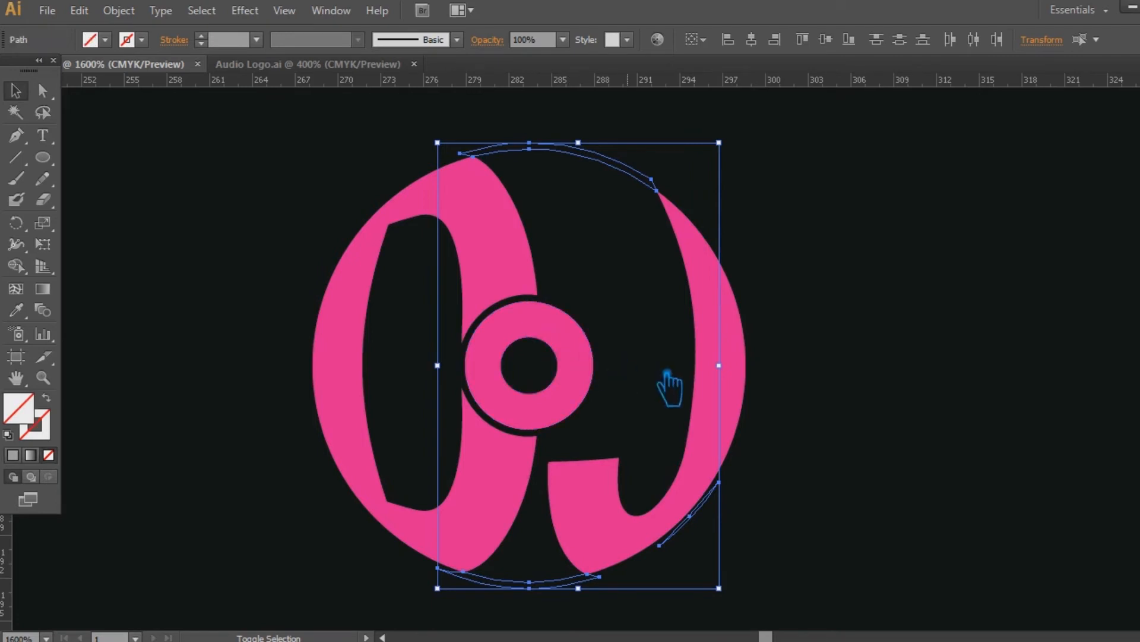
{"action": "key", "text": "Delete"}
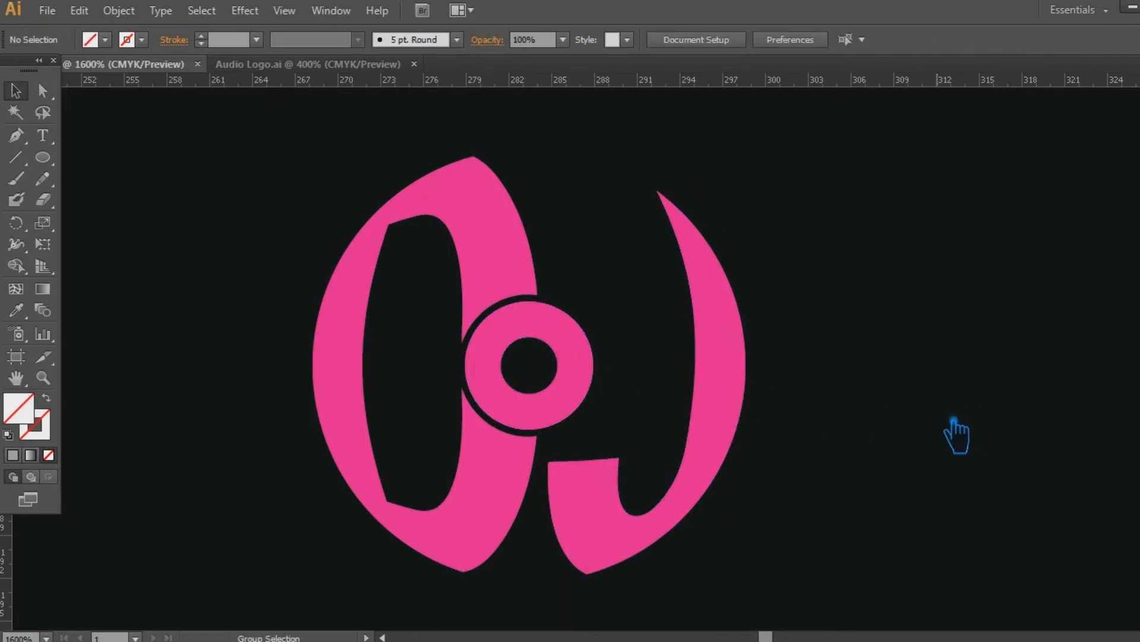
{"action": "key", "text": "ctrl+z"}
{"action": "left_click", "coordinate": [885, 325]}
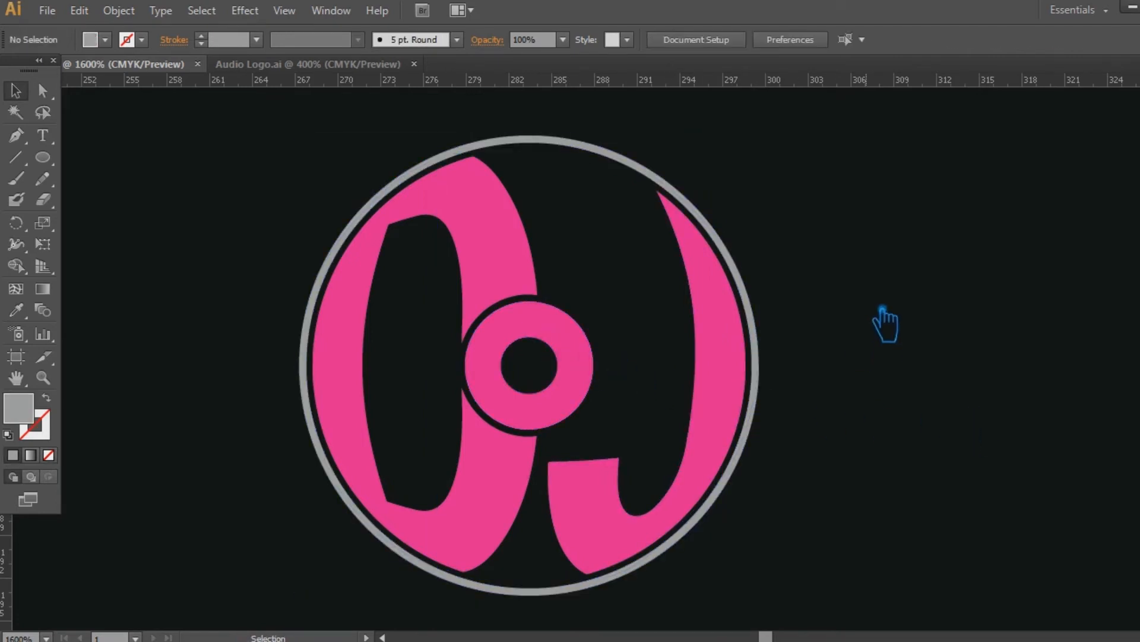
Delete the grey outer ring's pieces beside the J, beside the D and beneath the letters.
{"action": "left_click", "coordinate": [766, 324]}
{"action": "key", "text": "Delete"}
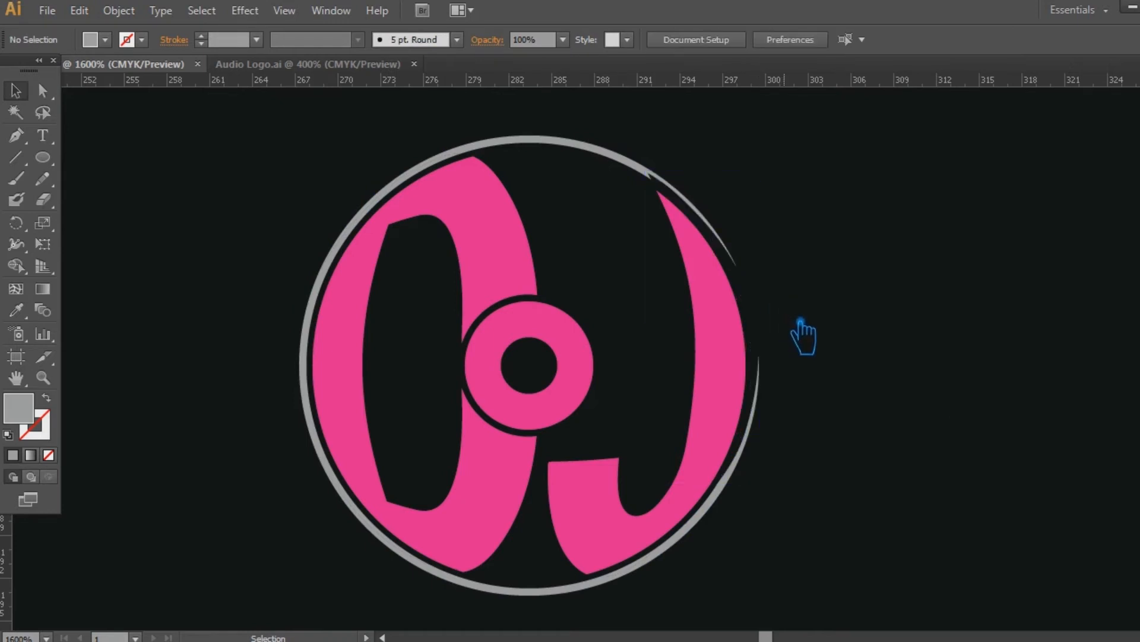
{"action": "left_click", "coordinate": [333, 484]}
{"action": "key", "text": "Delete"}
{"action": "left_click", "coordinate": [554, 594]}
{"action": "key", "text": "Delete"}
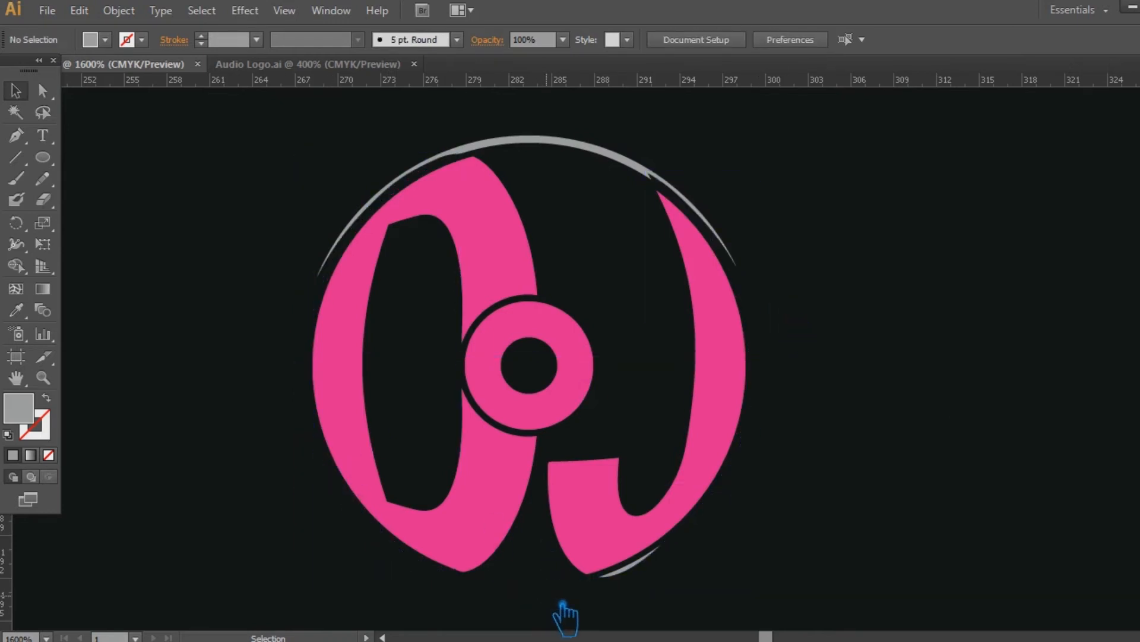
Delete the grey arc above the letters, undo the latest deletions, and delete every remaining grey piece of the outer ring.
{"action": "left_click", "coordinate": [544, 141]}
{"action": "key", "text": "Delete"}
{"action": "key", "text": "ctrl+z"}
{"action": "key", "text": "ctrl+z"}
{"action": "key", "text": "ctrl+z"}
{"action": "key", "text": "ctrl+z"}
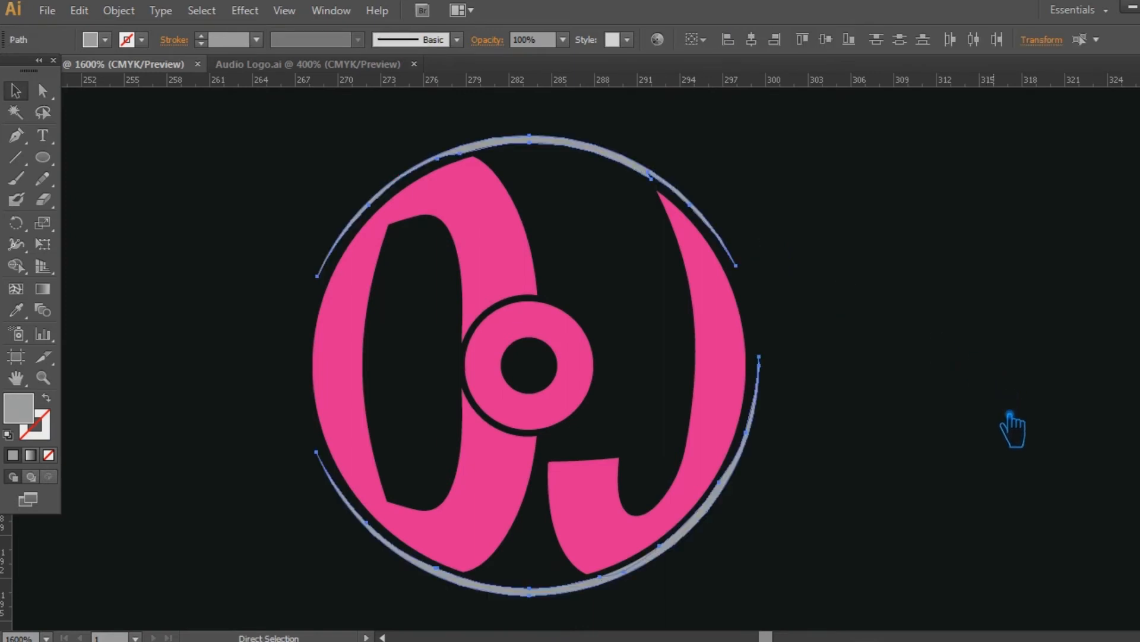
{"action": "key", "text": "Delete"}
{"action": "left_click", "coordinate": [629, 569]}
{"action": "key", "text": "Delete"}
Move the pink letters and center ring together about 12 px to the left.
{"action": "left_click_drag", "start_coordinate": [809, 544], "coordinate": [251, 145]}
{"action": "left_click", "coordinate": [797, 374]}
{"action": "left_click_drag", "start_coordinate": [737, 336], "coordinate": [564, 335]}
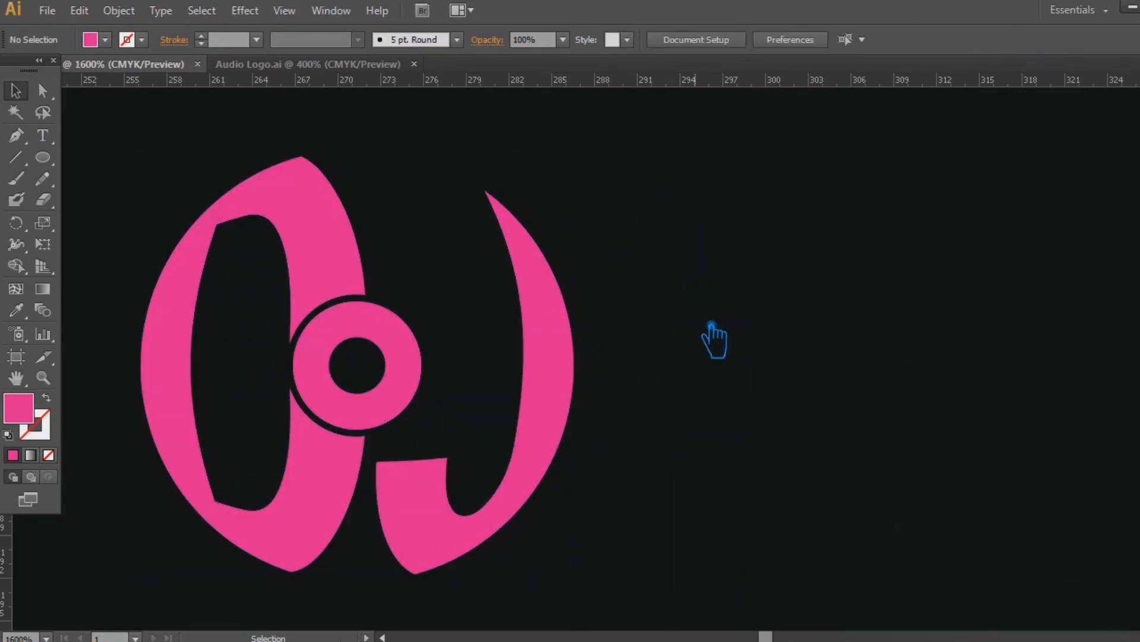
{"action": "left_click_drag", "start_coordinate": [473, 386], "coordinate": [555, 385]}
Ungroup the artwork, duplicate the pink center ring in place, and scale the copy from its center into a disc surrounding the letters.
{"action": "left_click", "coordinate": [499, 373]}
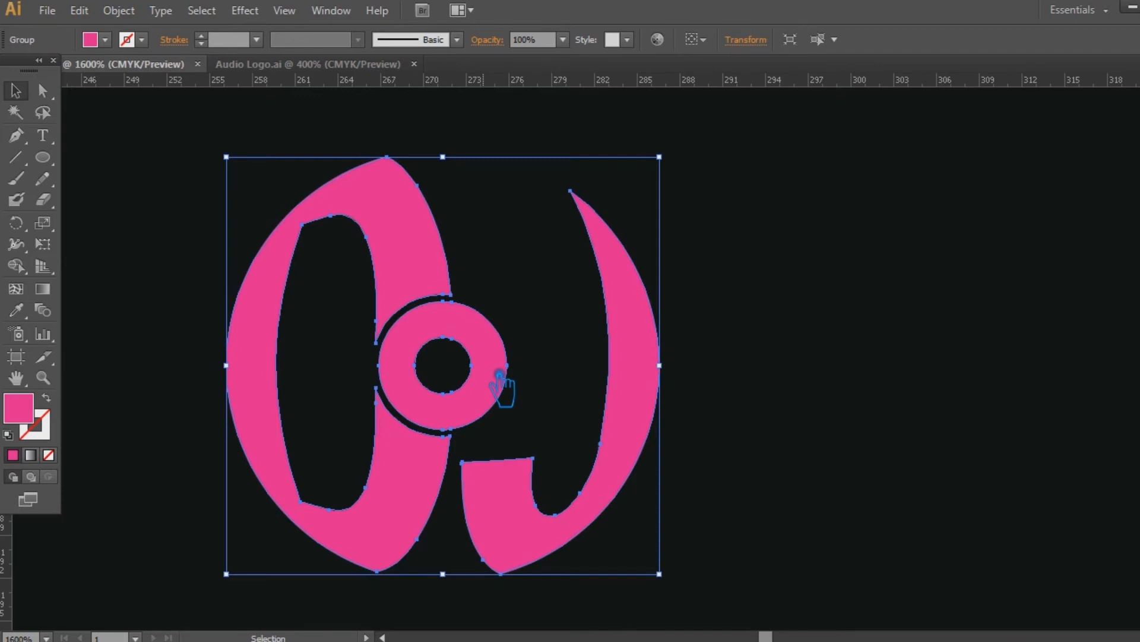
{"action": "right_click", "coordinate": [499, 373]}
{"action": "left_click", "coordinate": [594, 473]}
{"action": "left_click", "coordinate": [505, 384]}
{"action": "left_click", "coordinate": [502, 376], "text": "ctrl"}
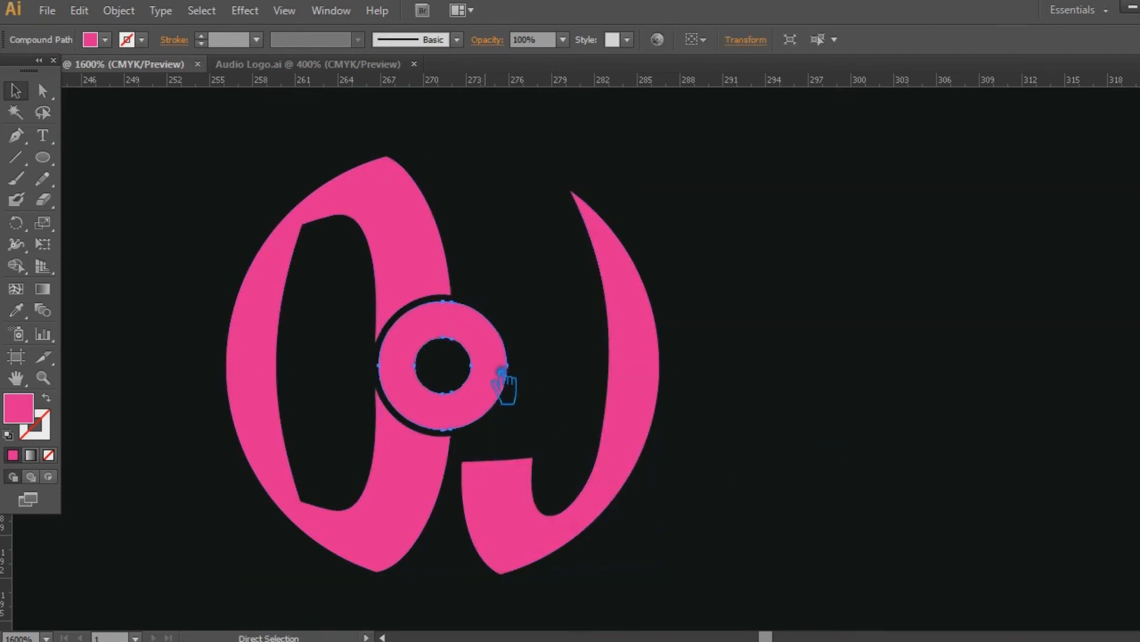
{"action": "left_click_drag", "start_coordinate": [525, 311], "coordinate": [806, 155]}
{"action": "left_click_drag", "start_coordinate": [776, 407], "coordinate": [248, 202]}
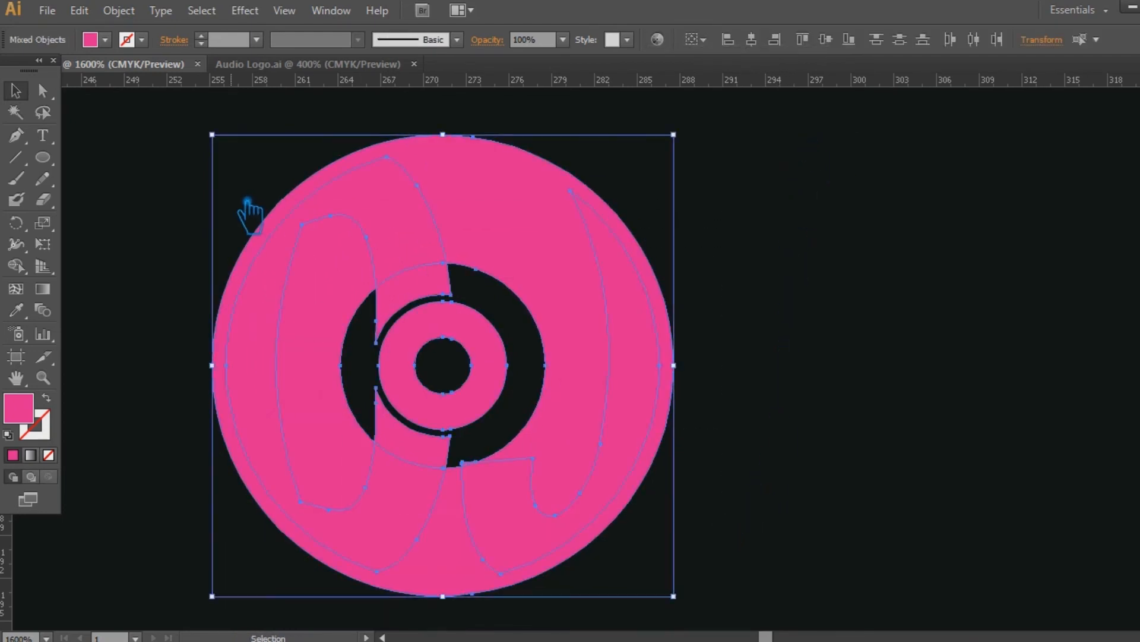
Fill the large disc with the darker pink CE2486 and send it behind the letters.
{"action": "left_click", "coordinate": [754, 243]}
{"action": "left_click", "coordinate": [515, 220]}
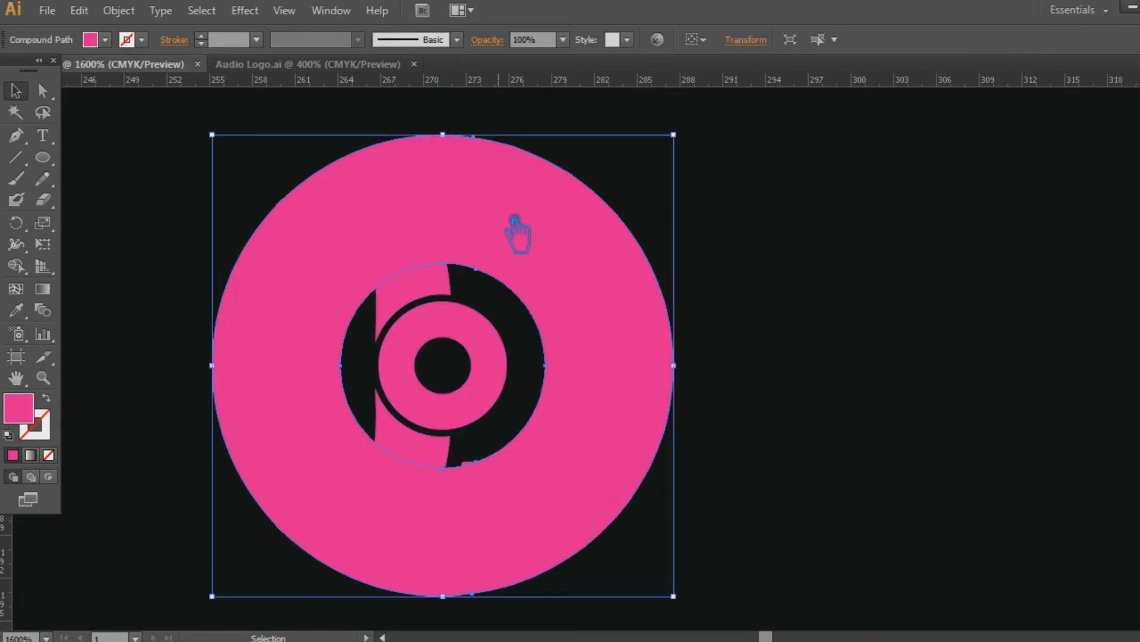
{"action": "double_click", "coordinate": [30, 419]}
{"action": "left_click", "coordinate": [515, 161]}
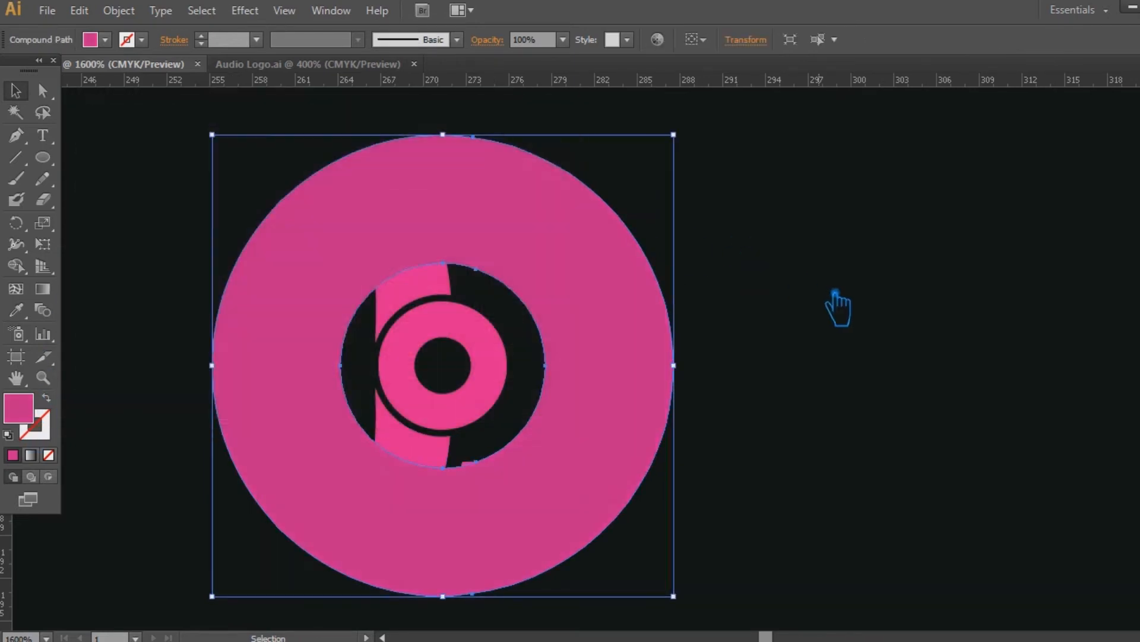
{"action": "key", "text": "ctrl+a"}
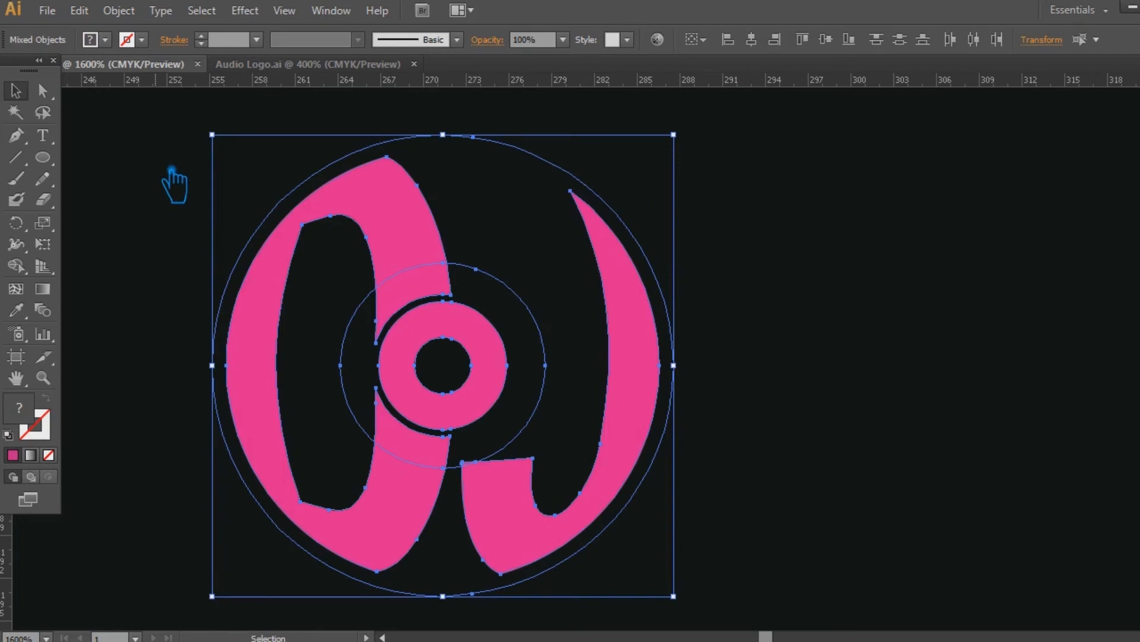
{"action": "left_click", "coordinate": [898, 230]}
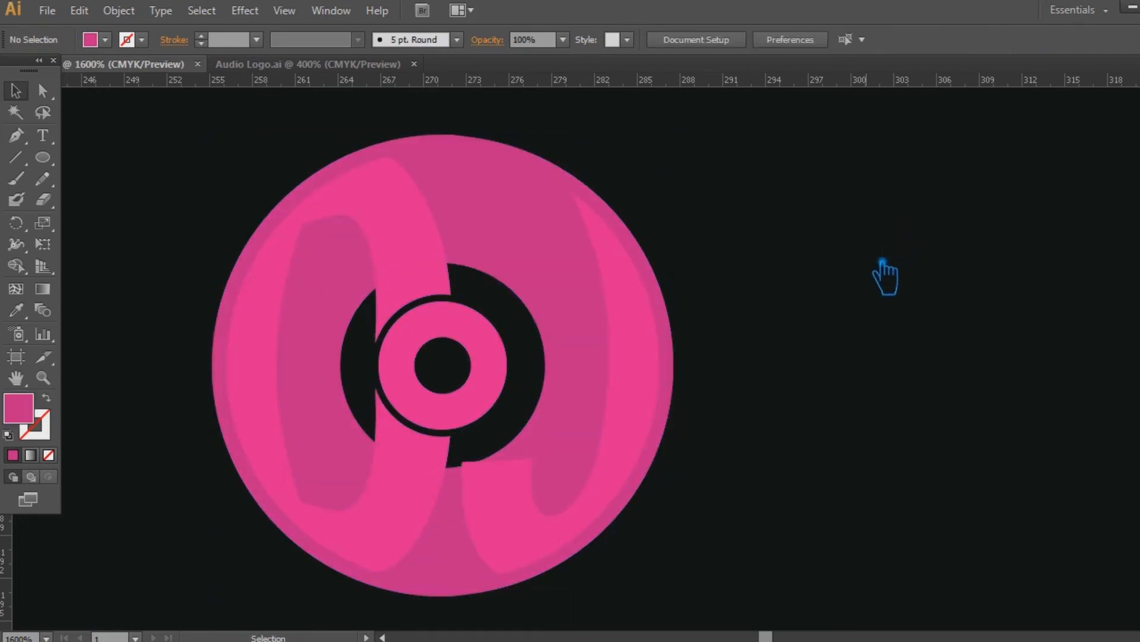
Darken the large disc's fill to A5176F.
{"action": "left_click", "coordinate": [522, 242]}
{"action": "double_click", "coordinate": [19, 409]}
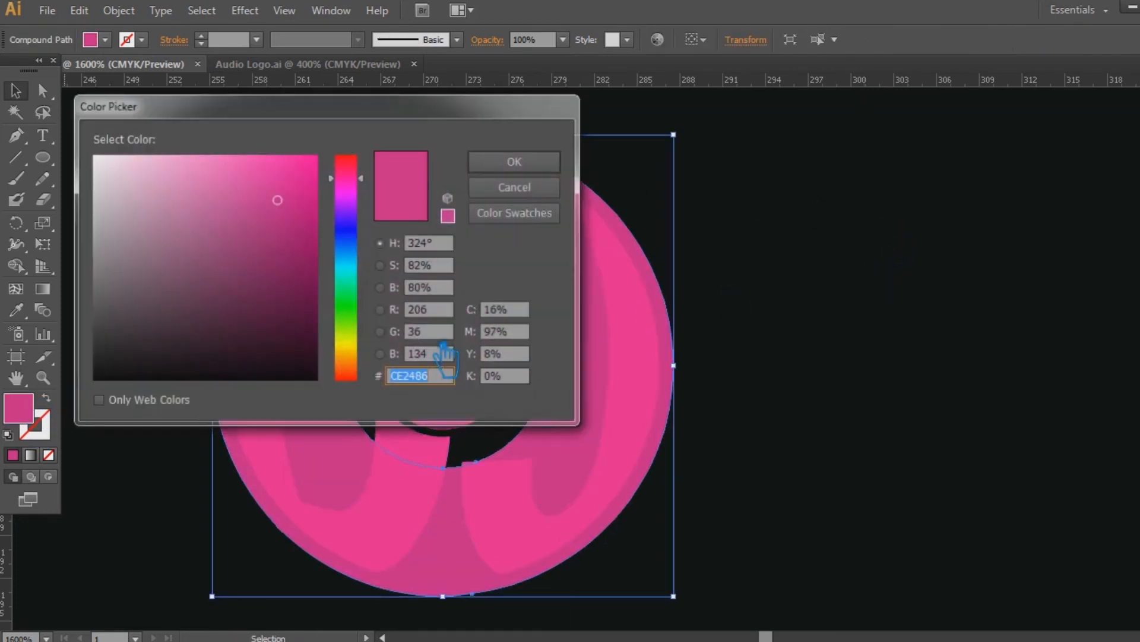
{"action": "left_click", "coordinate": [516, 161]}
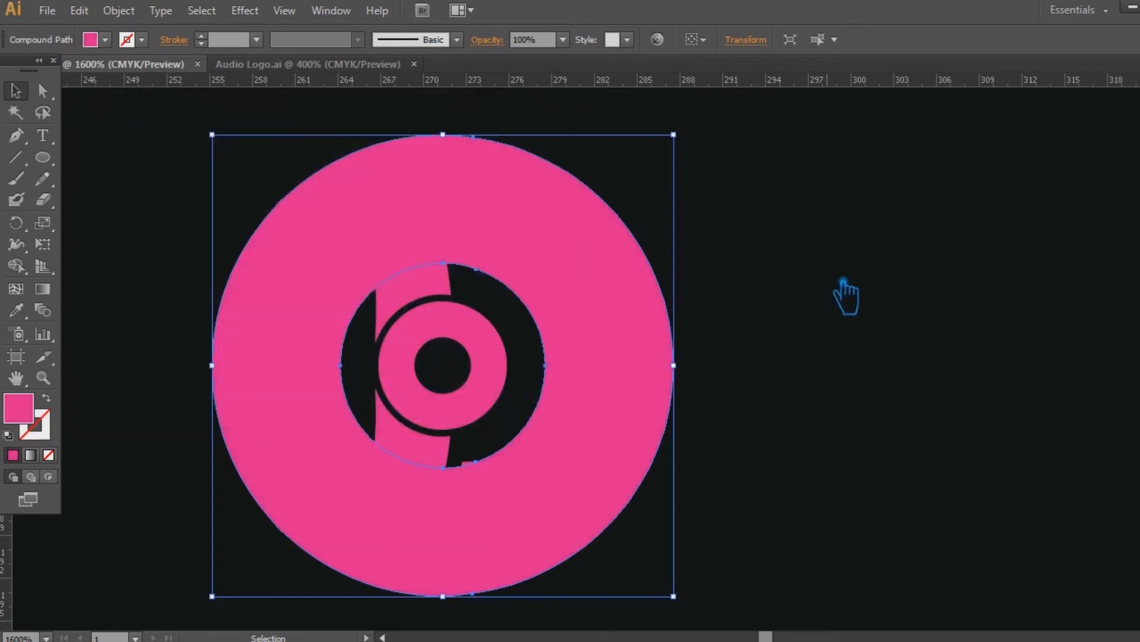
{"action": "double_click", "coordinate": [18, 408]}
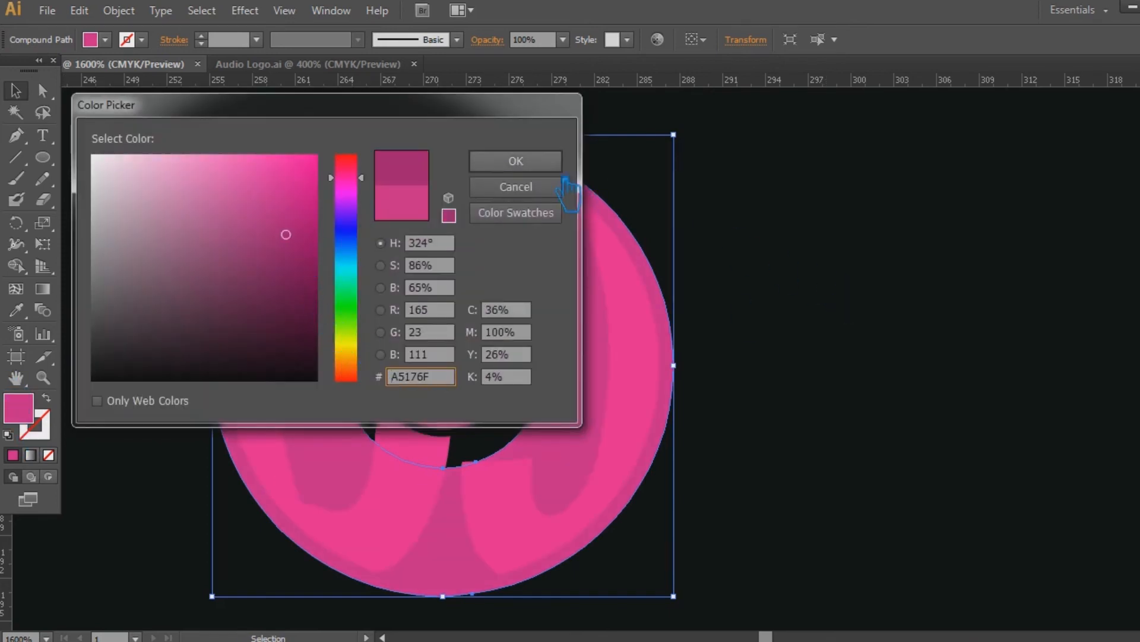
{"action": "key", "text": "Return"}
{"action": "left_click", "coordinate": [863, 312]}
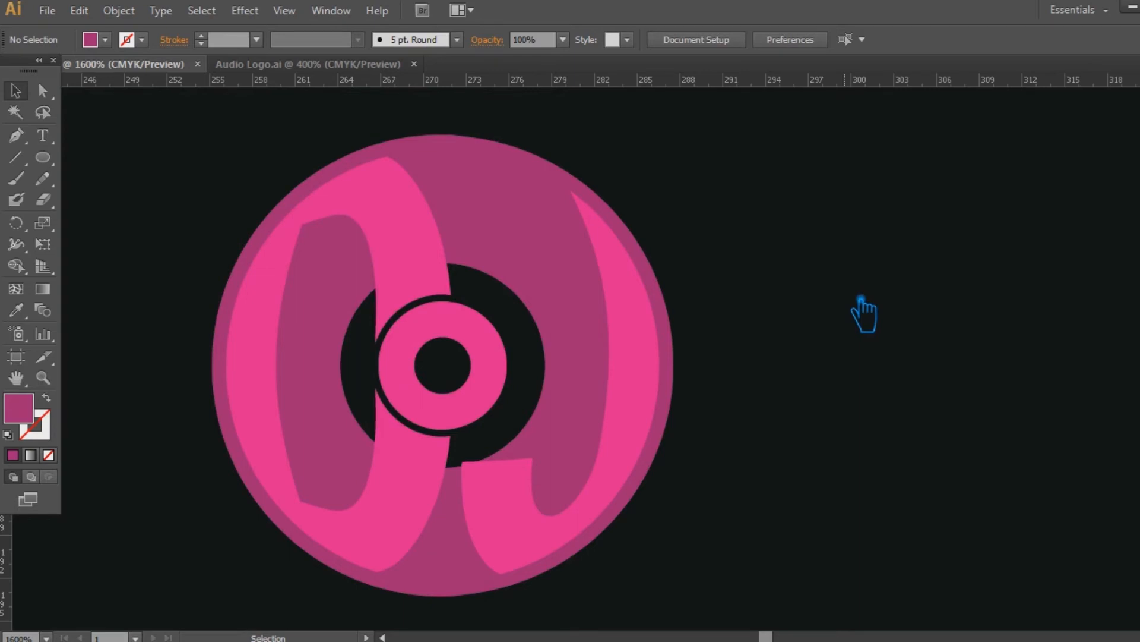
Group the letters, center ring and dark pink disc, and place a copy of the group about 50 px to the left.
{"action": "key", "text": "ctrl+minus"}
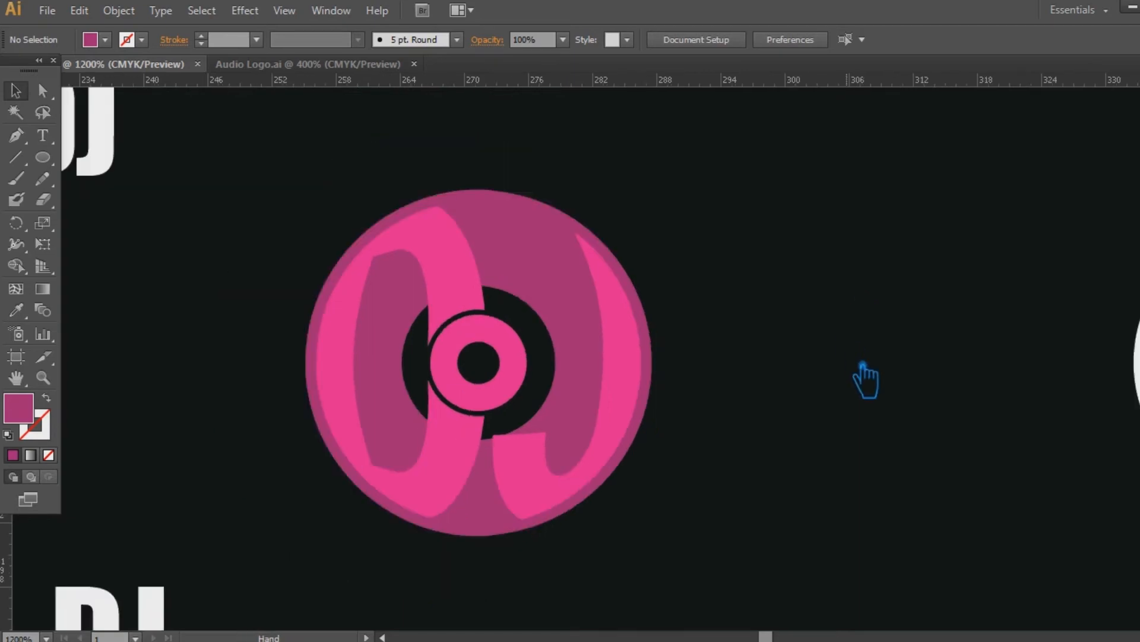
{"action": "left_click_drag", "start_coordinate": [861, 365], "coordinate": [734, 378]}
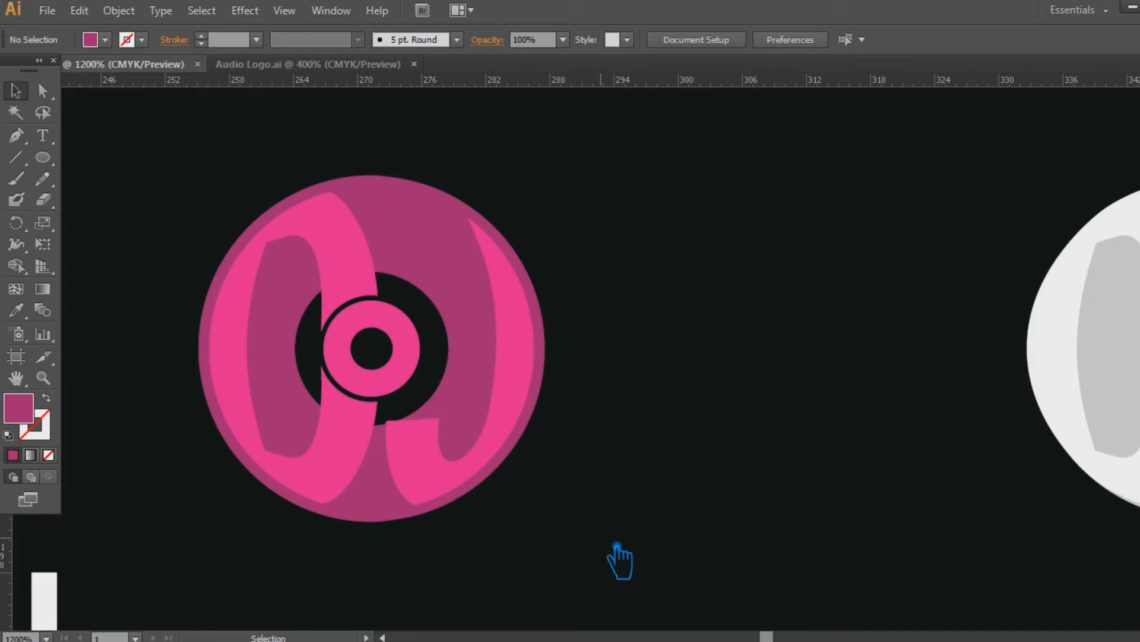
{"action": "left_click_drag", "start_coordinate": [607, 573], "coordinate": [183, 179]}
{"action": "key", "text": "ctrl+g"}
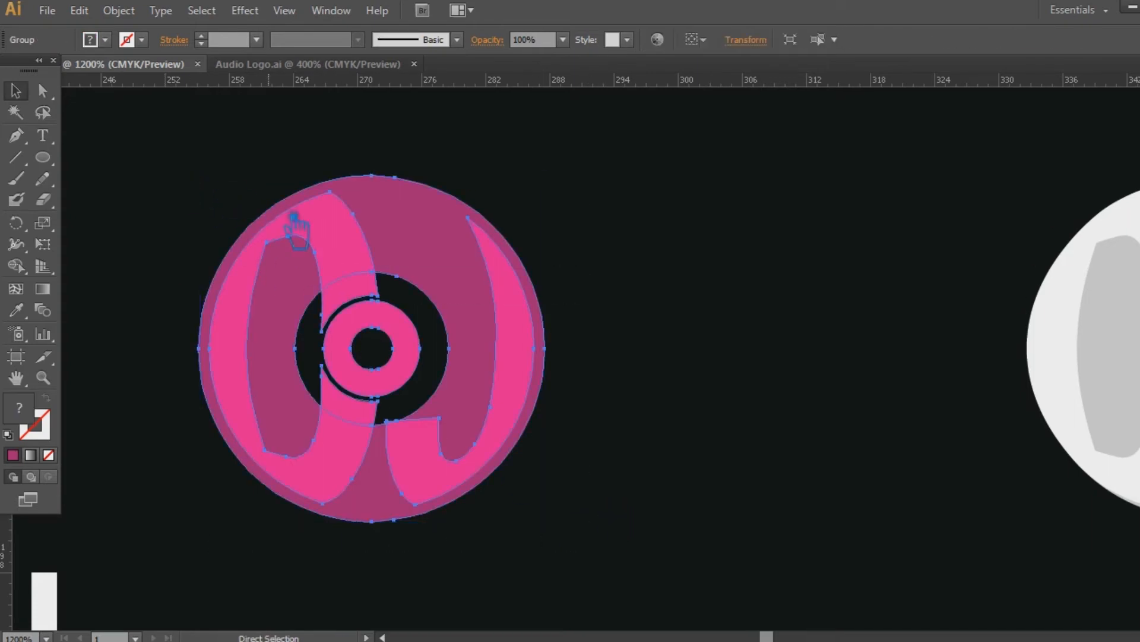
{"action": "left_click_drag", "start_coordinate": [715, 438], "coordinate": [1126, 425]}
{"action": "left_click_drag", "start_coordinate": [671, 362], "coordinate": [132, 371]}
Delete the white and grey disc artwork to the right of the pink logo.
{"action": "left_click_drag", "start_coordinate": [1033, 501], "coordinate": [720, 485]}
{"action": "left_click", "coordinate": [1132, 383]}
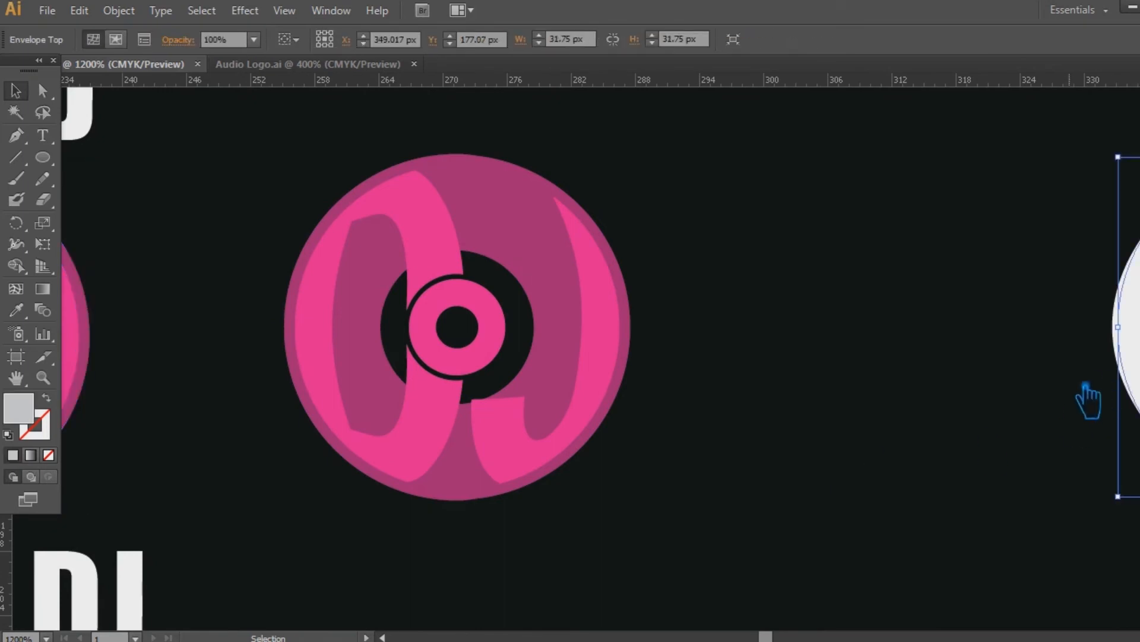
{"action": "left_click", "coordinate": [1078, 387]}
{"action": "left_click_drag", "start_coordinate": [1053, 390], "coordinate": [753, 393]}
{"action": "left_click_drag", "start_coordinate": [718, 261], "coordinate": [1106, 456]}
{"action": "key", "text": "ctrl+minus"}
{"action": "left_click_drag", "start_coordinate": [811, 406], "coordinate": [1101, 585]}
Move the copied logo farther left and slightly down, and delete the two white DJ text objects.
{"action": "left_click", "coordinate": [595, 409]}
{"action": "left_click_drag", "start_coordinate": [576, 436], "coordinate": [914, 427]}
{"action": "left_click_drag", "start_coordinate": [378, 343], "coordinate": [197, 397]}
{"action": "left_click", "coordinate": [428, 519]}
{"action": "key", "text": "Delete"}
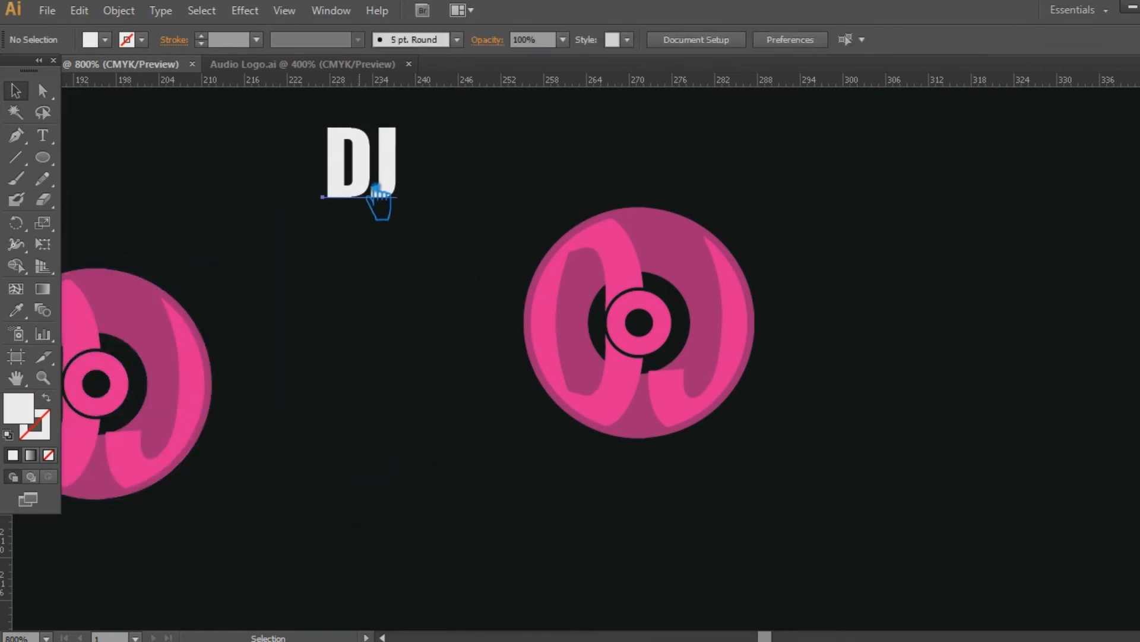
{"action": "left_click", "coordinate": [374, 178]}
{"action": "key", "text": "Delete"}
Duplicate the grouped pink logo about 36 px to the right of the original.
{"action": "left_click_drag", "start_coordinate": [402, 369], "coordinate": [308, 359]}
{"action": "key", "text": "ctrl+plus"}
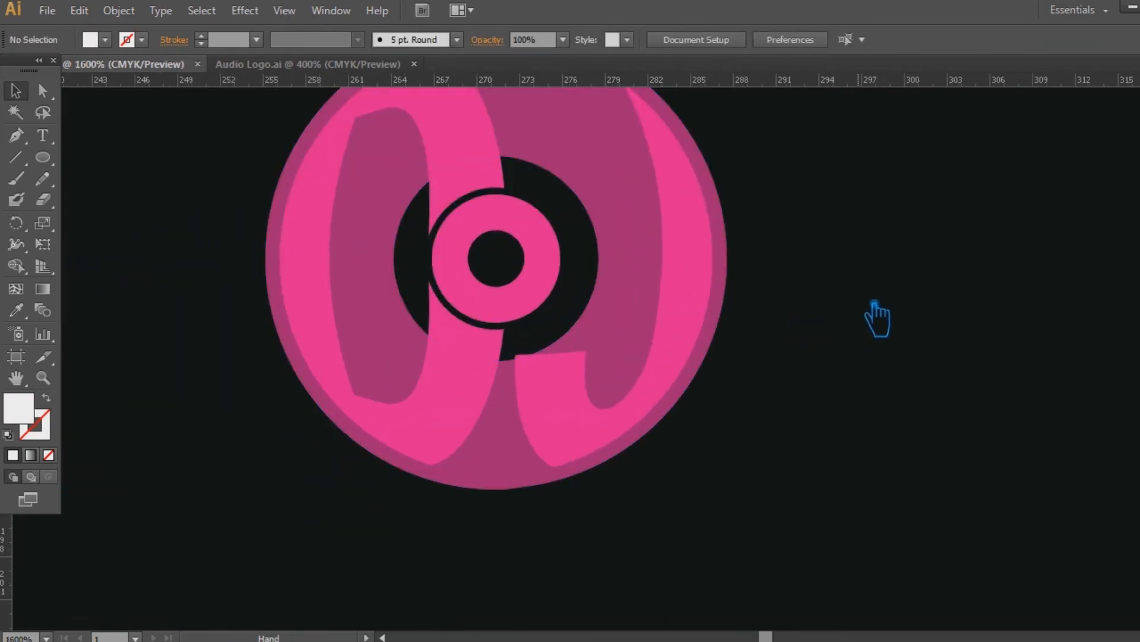
{"action": "left_click_drag", "start_coordinate": [879, 319], "coordinate": [850, 396]}
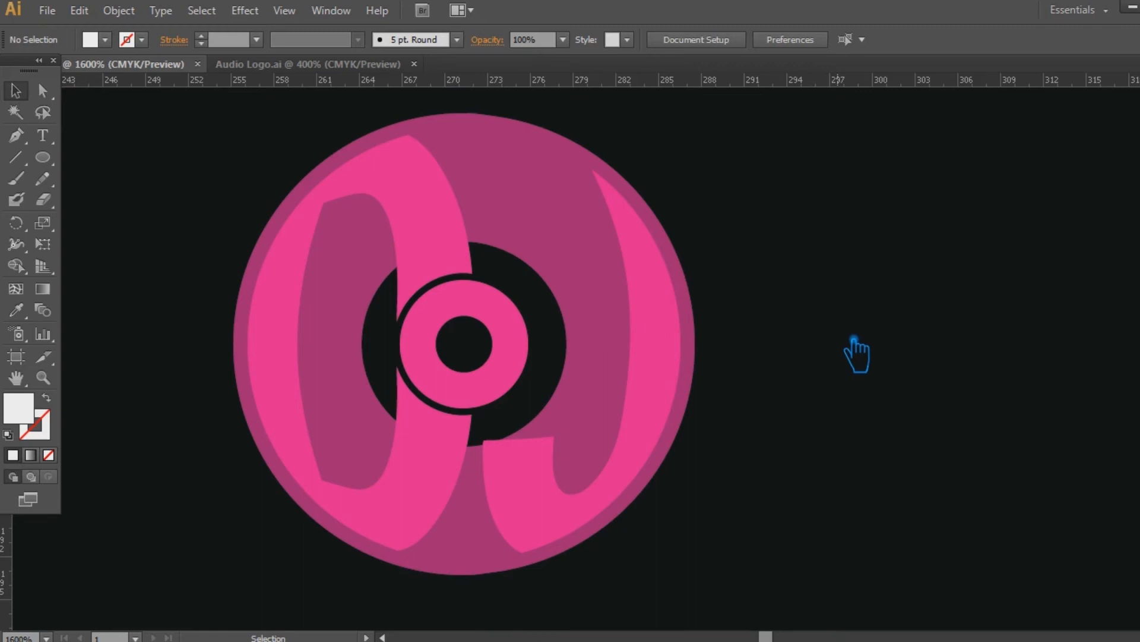
{"action": "left_click", "coordinate": [548, 241]}
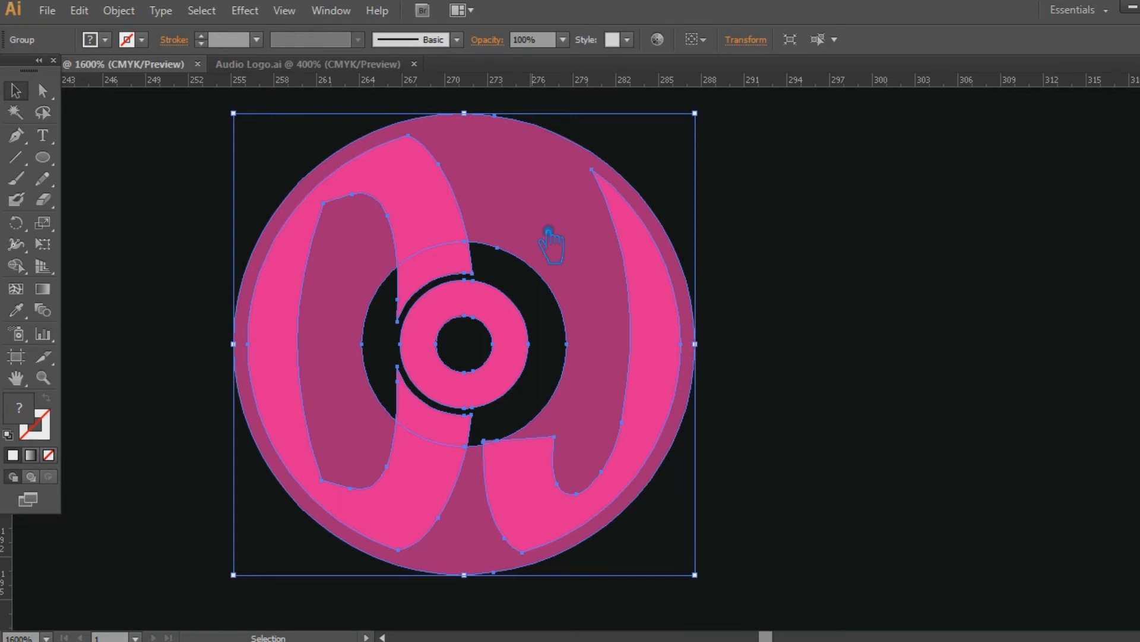
{"action": "key", "text": "ctrl+minus"}
{"action": "left_click", "coordinate": [848, 296]}
{"action": "left_click_drag", "start_coordinate": [552, 251], "coordinate": [1000, 274]}
{"action": "scroll", "coordinate": [580, 454], "scroll_direction": "right", "scroll_amount": 2}
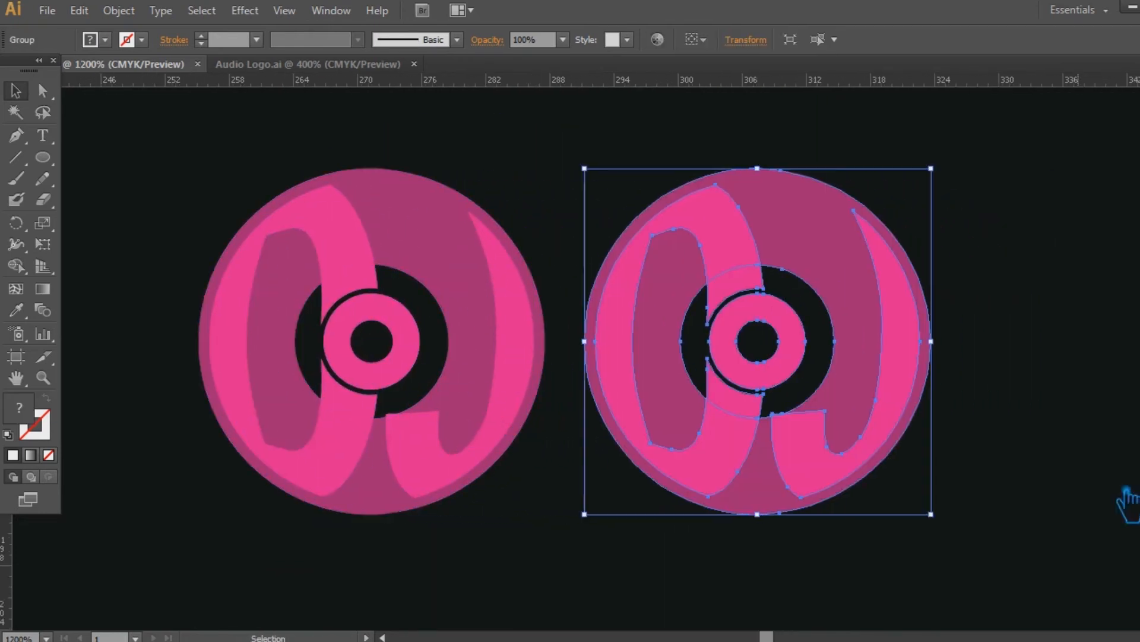
Divide the overlapping shapes of the right-hand logo copy with Pathfinder and ungroup the resulting pieces.
{"action": "key", "text": "ctrl+shift+F9"}
{"action": "left_click", "coordinate": [993, 518]}
{"action": "key", "text": "ctrl+shift+F9"}
{"action": "left_click", "coordinate": [1080, 387]}
{"action": "right_click", "coordinate": [743, 242]}
{"action": "left_click", "coordinate": [793, 345]}
{"action": "left_click", "coordinate": [1014, 295]}
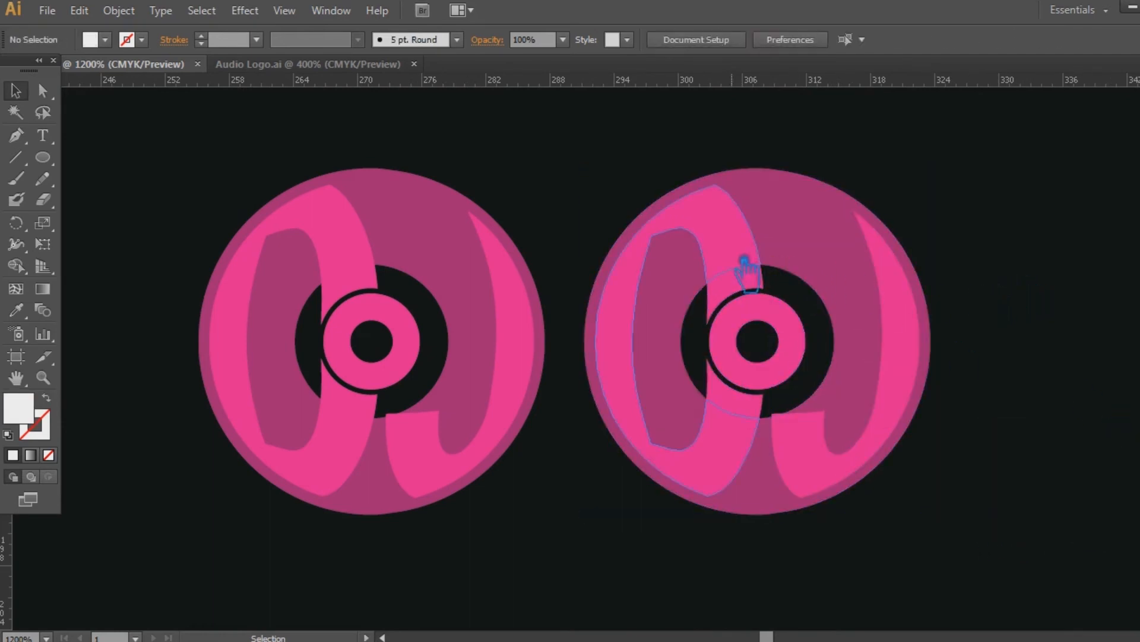
Delete the bright pink D and J pieces from the right-hand logo, including the D parts beside the center ring.
{"action": "left_click", "coordinate": [737, 237]}
{"action": "key", "text": "Delete"}
{"action": "left_click", "coordinate": [918, 320]}
{"action": "key", "text": "Delete"}
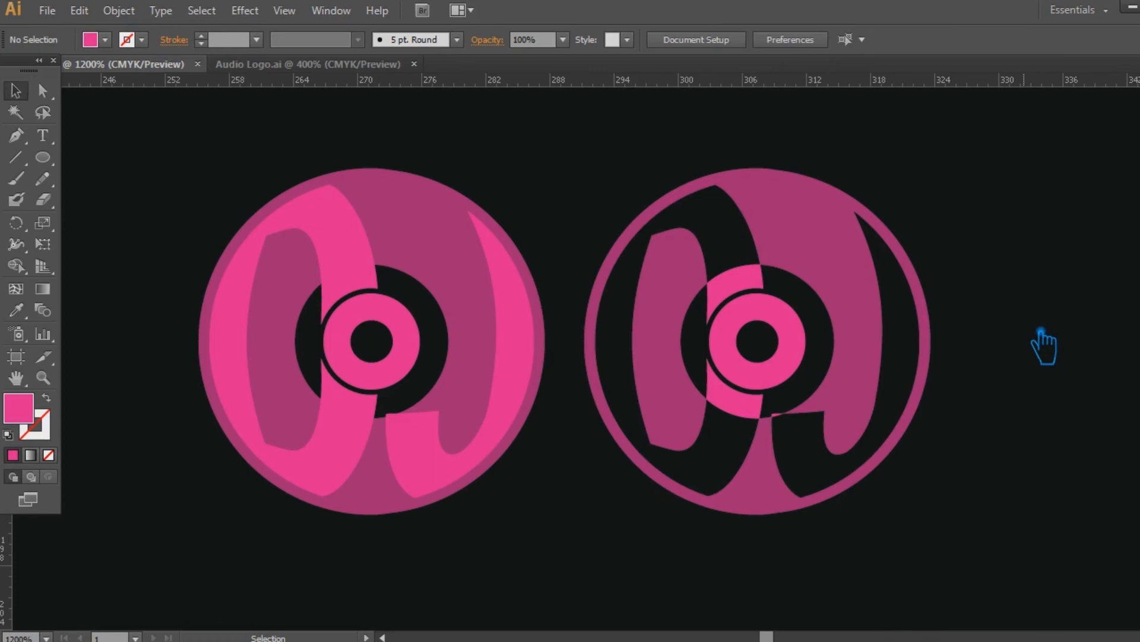
{"action": "left_click", "coordinate": [738, 278]}
{"action": "key", "text": "Delete"}
{"action": "left_click", "coordinate": [737, 402]}
{"action": "key", "text": "Delete"}
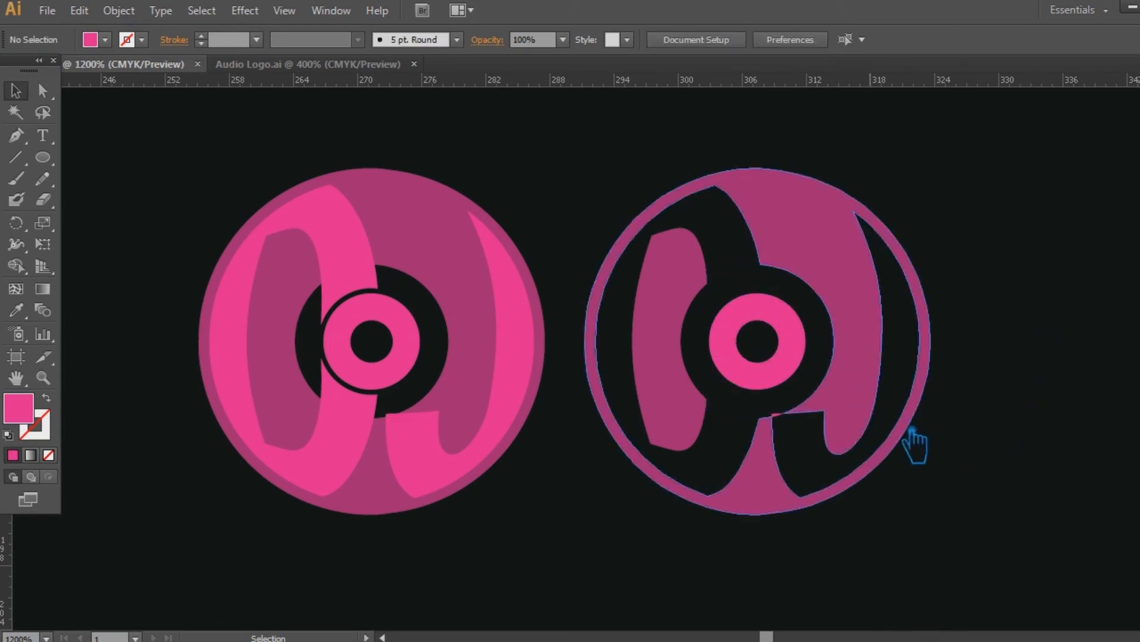
Delete the unfilled path around the right-hand center ring and the small bright pink sliver at the J cutout's upper edge.
{"action": "left_click_drag", "start_coordinate": [964, 555], "coordinate": [601, 160]}
{"action": "left_click", "coordinate": [1000, 467]}
{"action": "left_click", "coordinate": [716, 364]}
{"action": "key", "text": "Delete"}
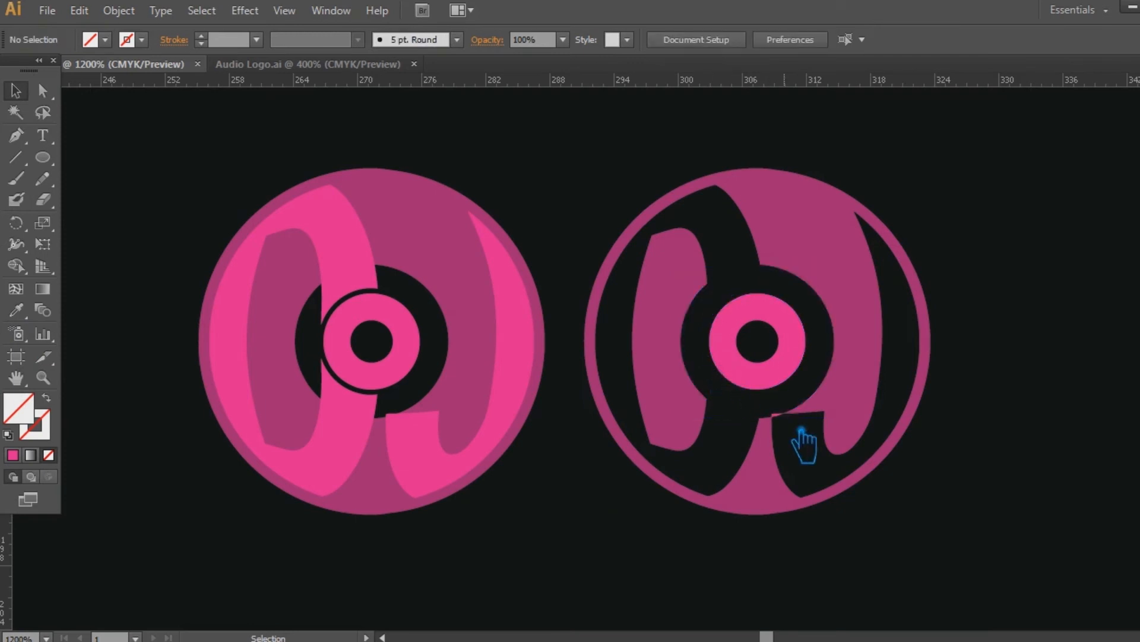
{"action": "left_click", "coordinate": [794, 421]}
{"action": "left_click", "coordinate": [1091, 470]}
Try deleting the main dark pink disc shape of the right-hand logo and undo the deletion.
{"action": "left_click", "coordinate": [898, 401]}
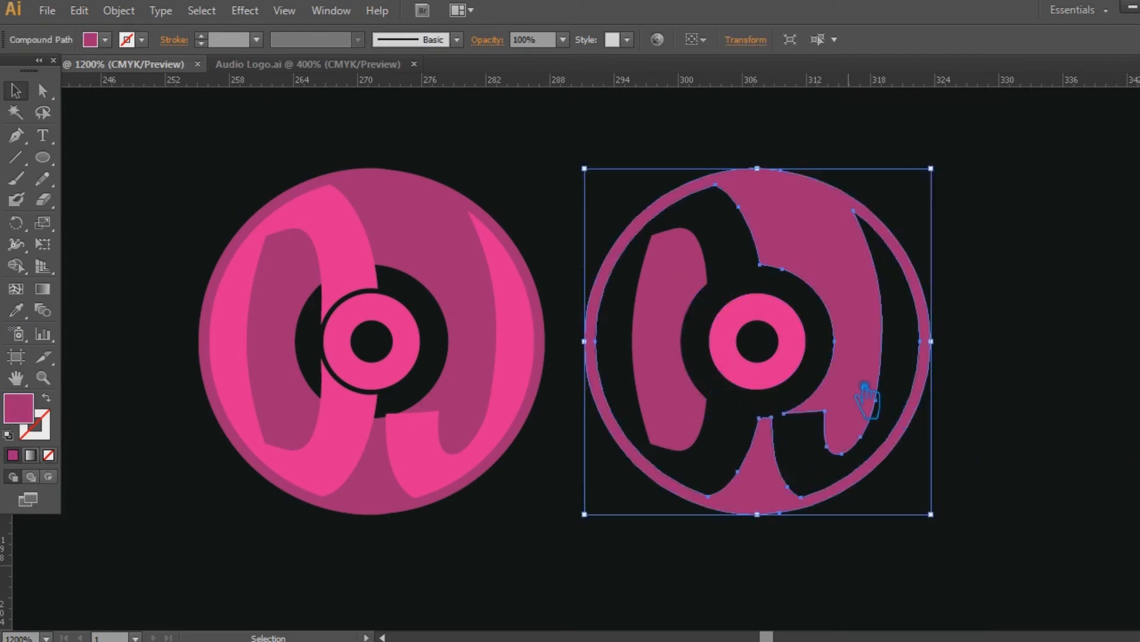
{"action": "key", "text": "Delete"}
{"action": "key", "text": "ctrl+z"}
{"action": "left_click", "coordinate": [1007, 510]}
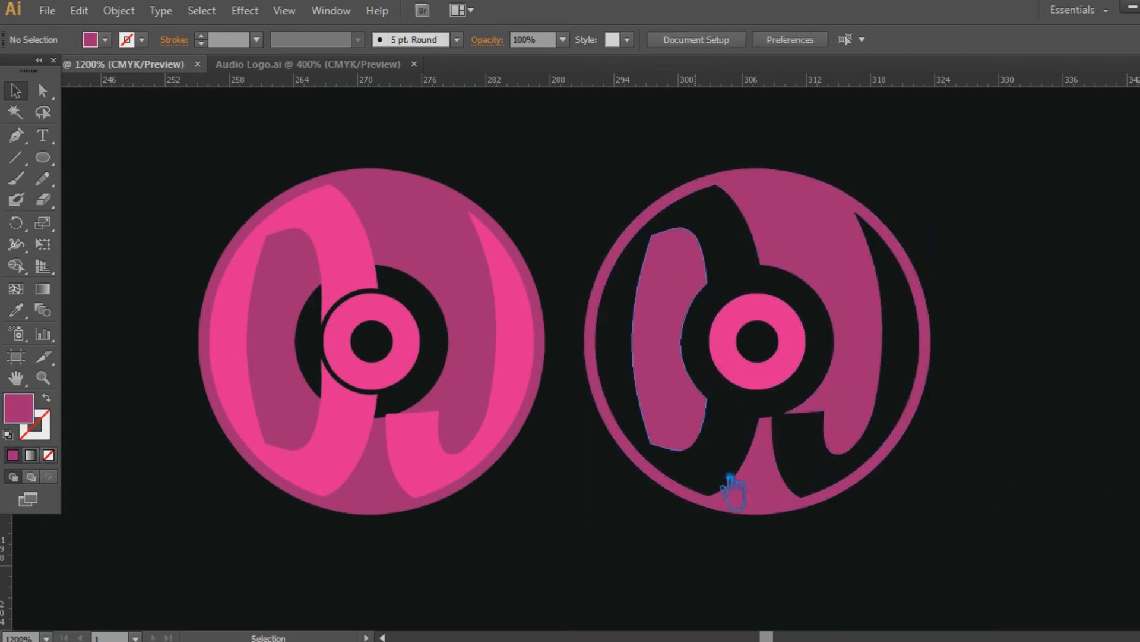
Recolor all shapes of the right-hand logo with the bright pink sampled from its center ring.
{"action": "left_click", "coordinate": [684, 416], "text": "shift"}
{"action": "left_click", "coordinate": [16, 309]}
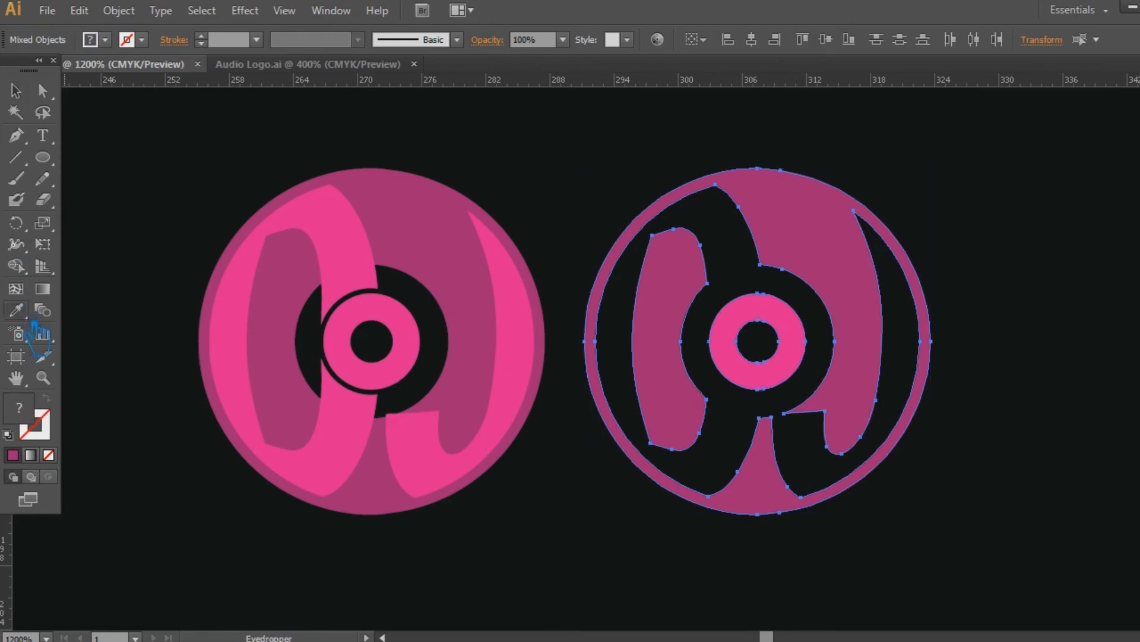
{"action": "left_click", "coordinate": [737, 344]}
{"action": "left_click", "coordinate": [16, 90]}
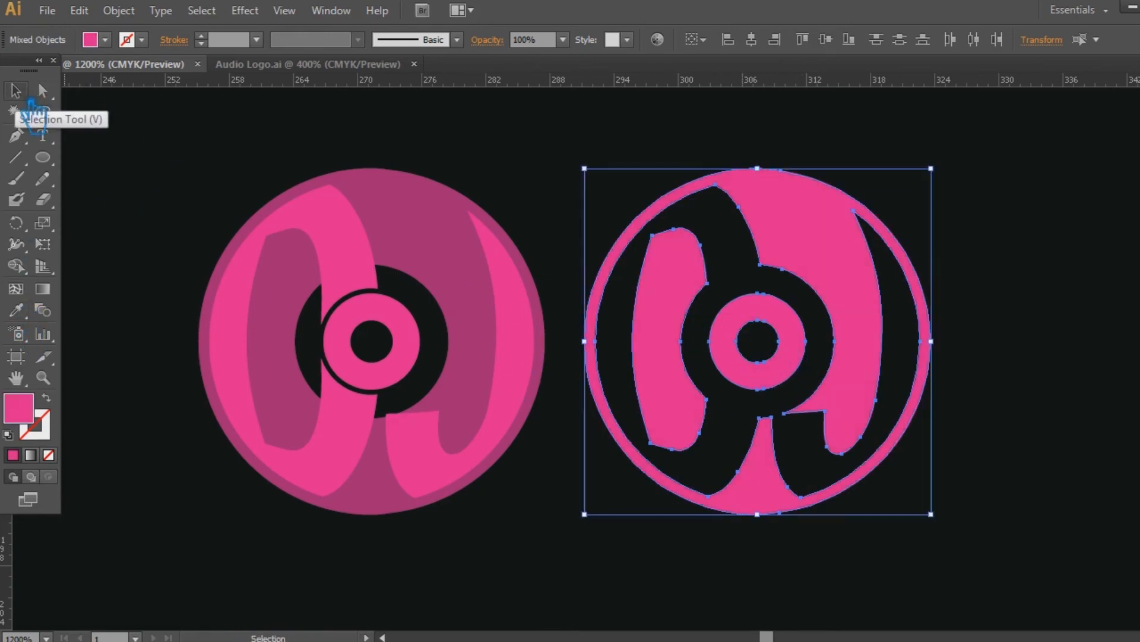
Group all pieces of the right-hand logo and undo the test deletion.
{"action": "key", "text": "Delete"}
{"action": "left_click_drag", "start_coordinate": [940, 552], "coordinate": [597, 110]}
{"action": "key", "text": "Delete"}
{"action": "key", "text": "ctrl+z"}
{"action": "key", "text": "ctrl+z"}
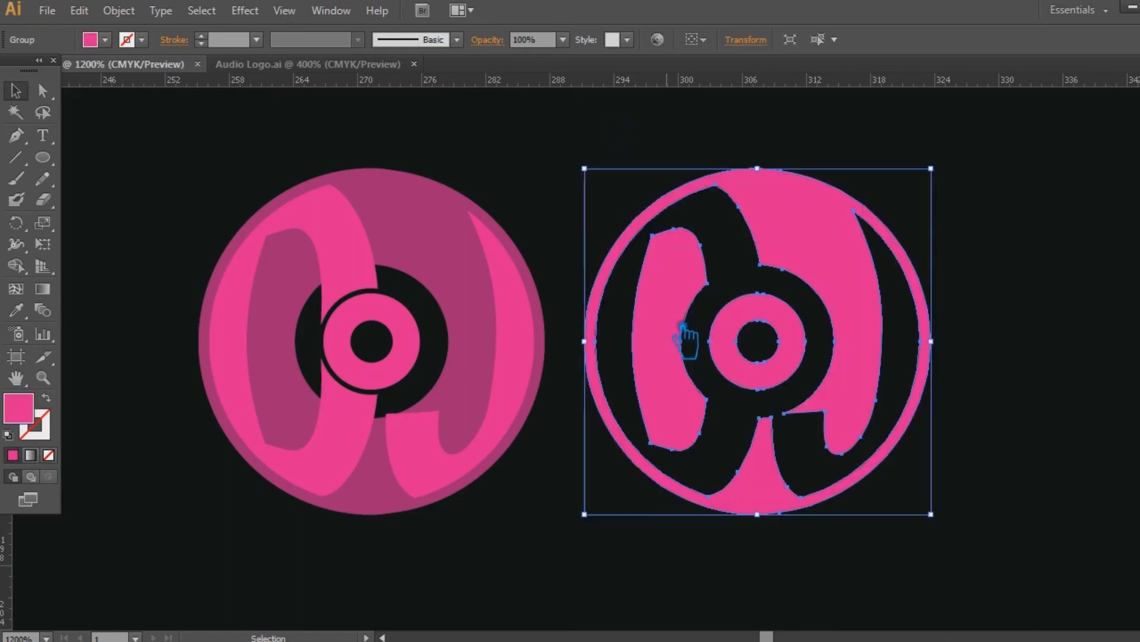
{"action": "left_click", "coordinate": [571, 176]}
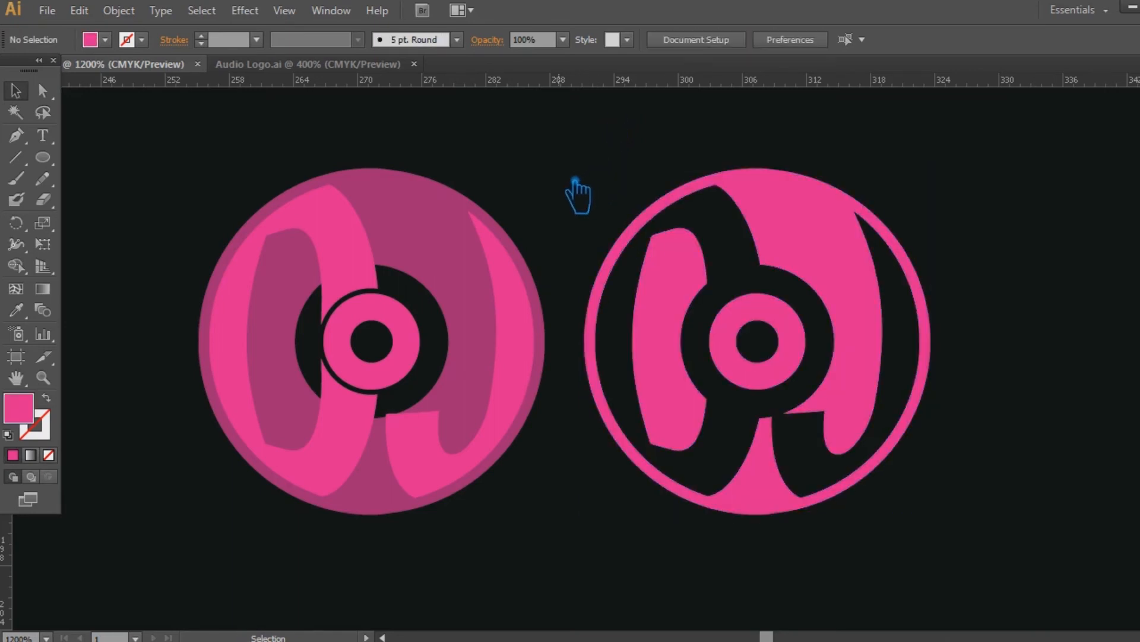
Delete the two-tone logo and move the cut-out logo into its place.
{"action": "left_click", "coordinate": [472, 250]}
{"action": "key", "text": "Delete"}
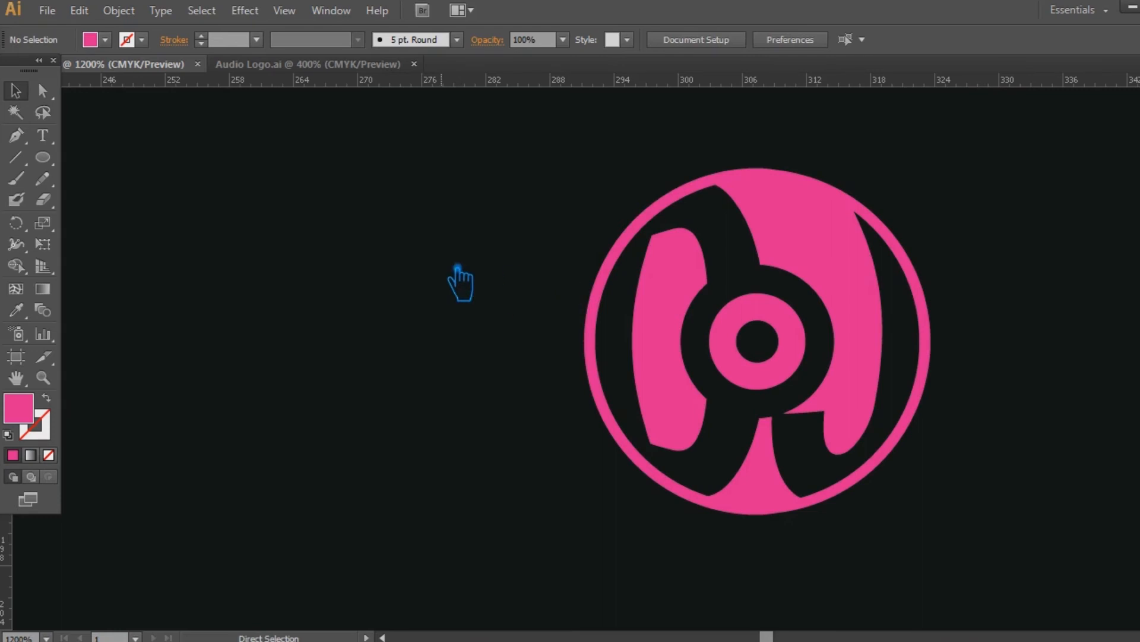
{"action": "left_click_drag", "start_coordinate": [824, 261], "coordinate": [408, 262]}
{"action": "left_click", "coordinate": [716, 274]}
Add the text MUSIC beside the logo in the Racon BasicBold font at 18 pt.
{"action": "left_click", "coordinate": [50, 142]}
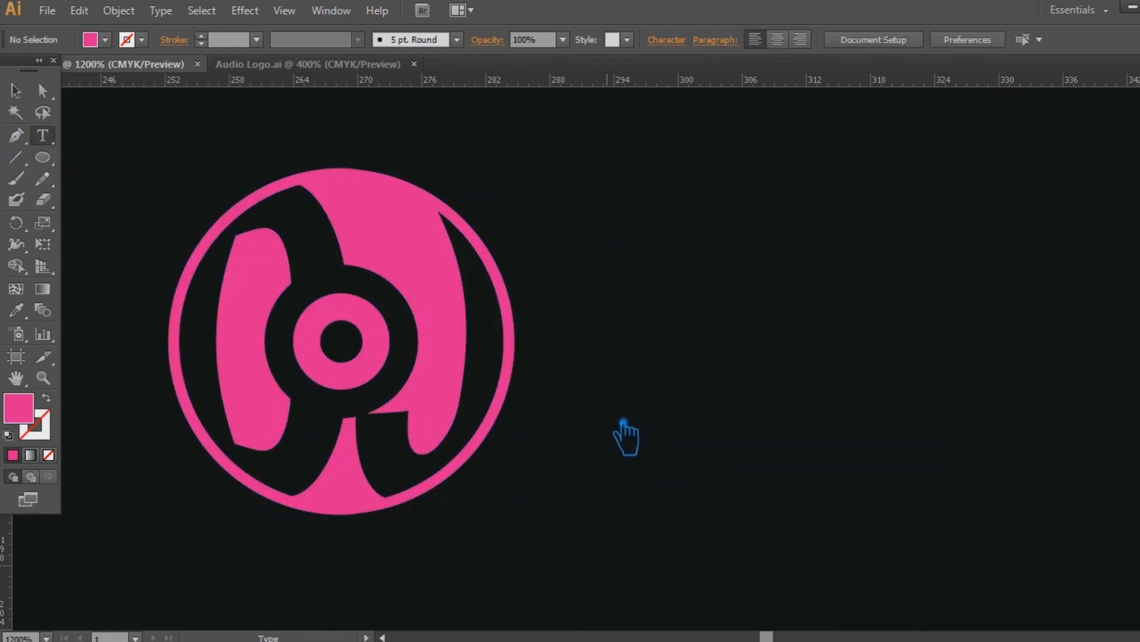
{"action": "left_click", "coordinate": [838, 39]}
{"action": "left_click", "coordinate": [860, 239]}
{"action": "left_click", "coordinate": [639, 41]}
{"action": "type", "text": "Racon"}
{"action": "key", "text": "Return"}
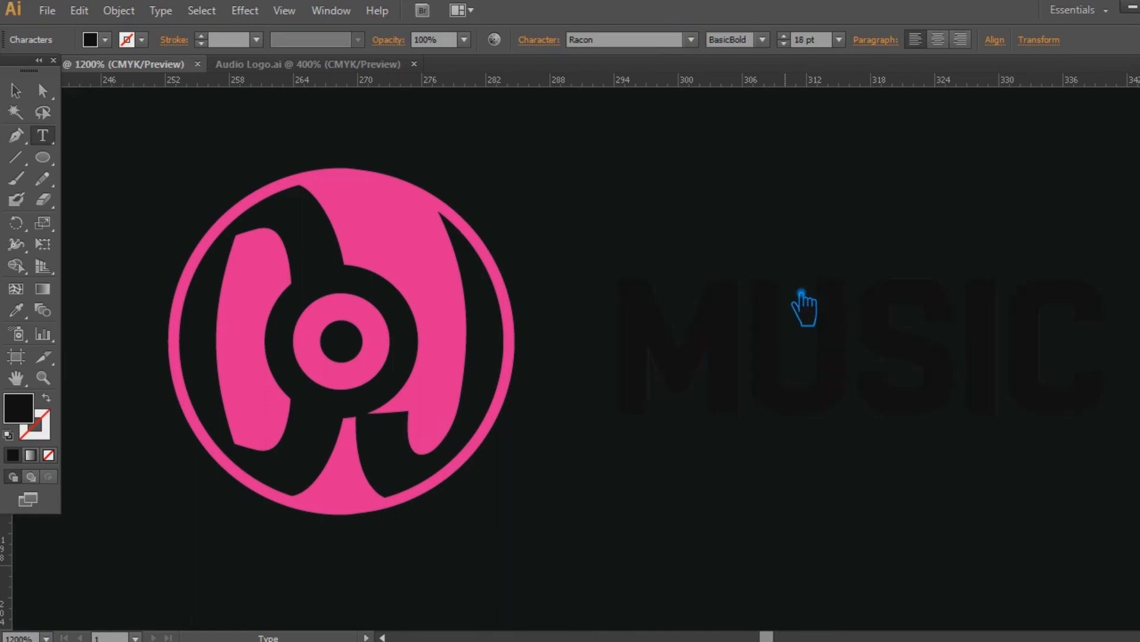
Fill the MUSIC text with the logo's bright pink and try the Worn S font style.
{"action": "key", "text": "ctrl+minus"}
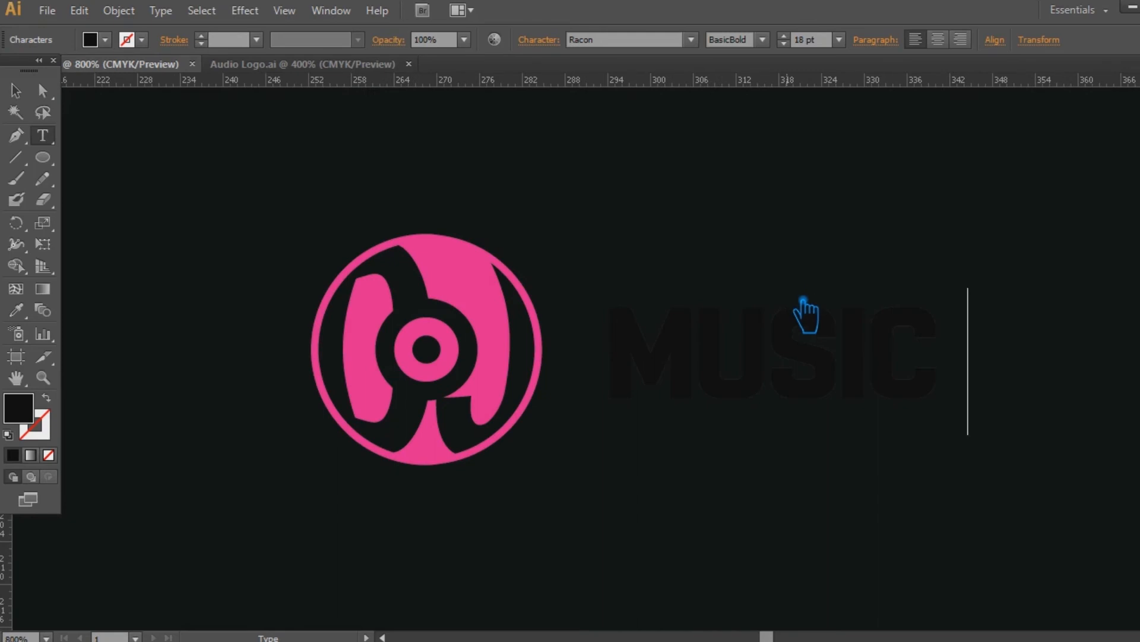
{"action": "left_click", "coordinate": [15, 90]}
{"action": "left_click", "coordinate": [15, 310]}
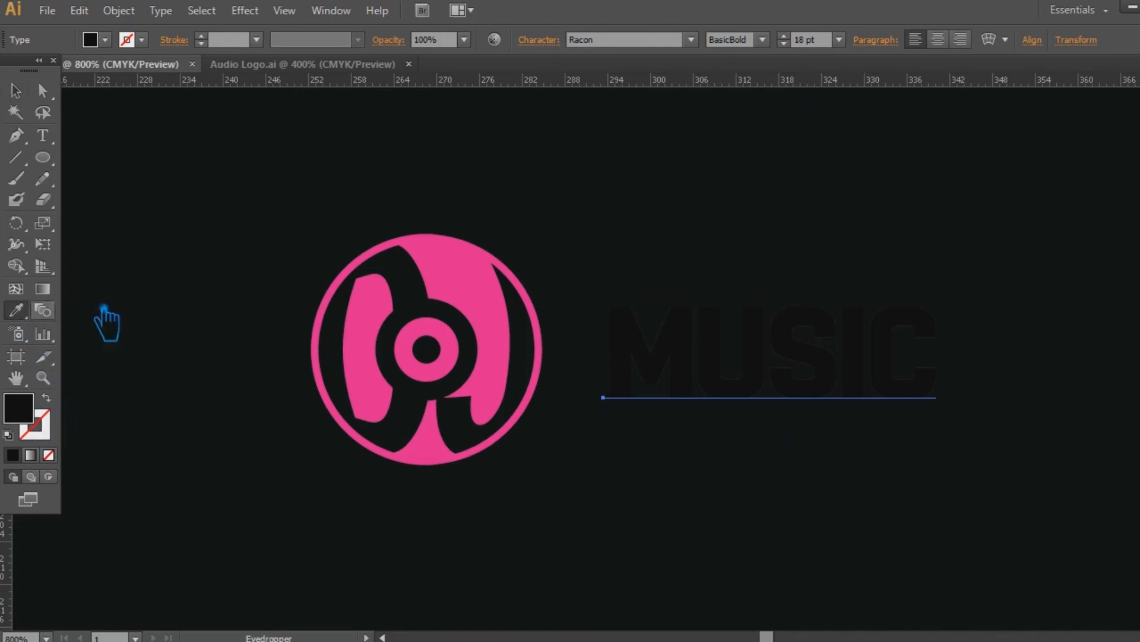
{"action": "left_click", "coordinate": [363, 333]}
{"action": "left_click", "coordinate": [15, 91]}
{"action": "left_click", "coordinate": [771, 39]}
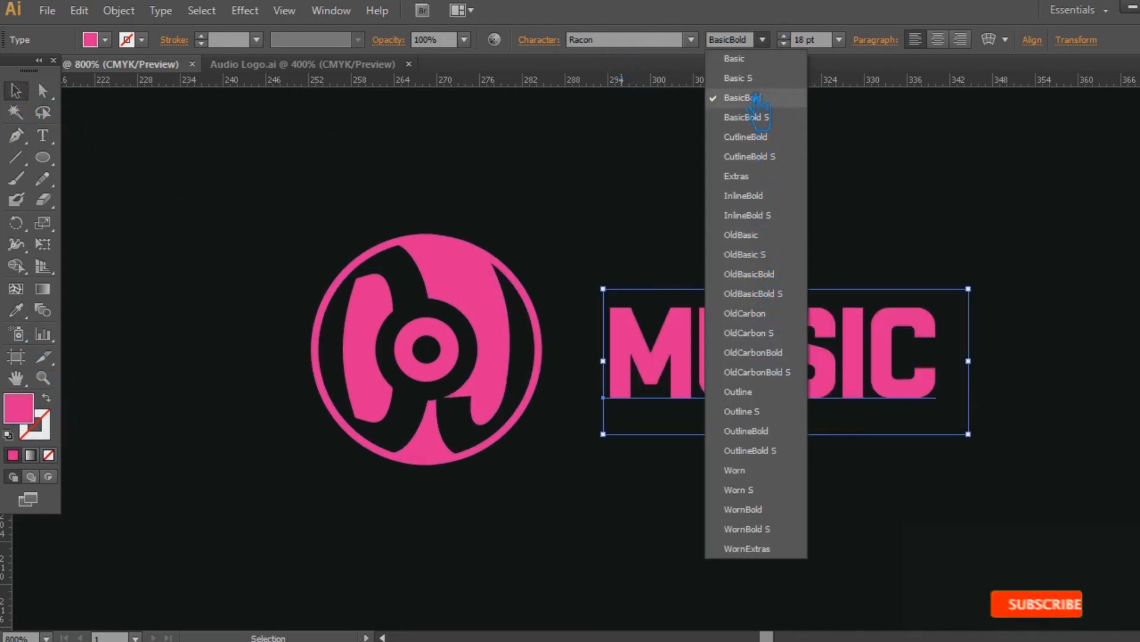
{"action": "left_click", "coordinate": [752, 486]}
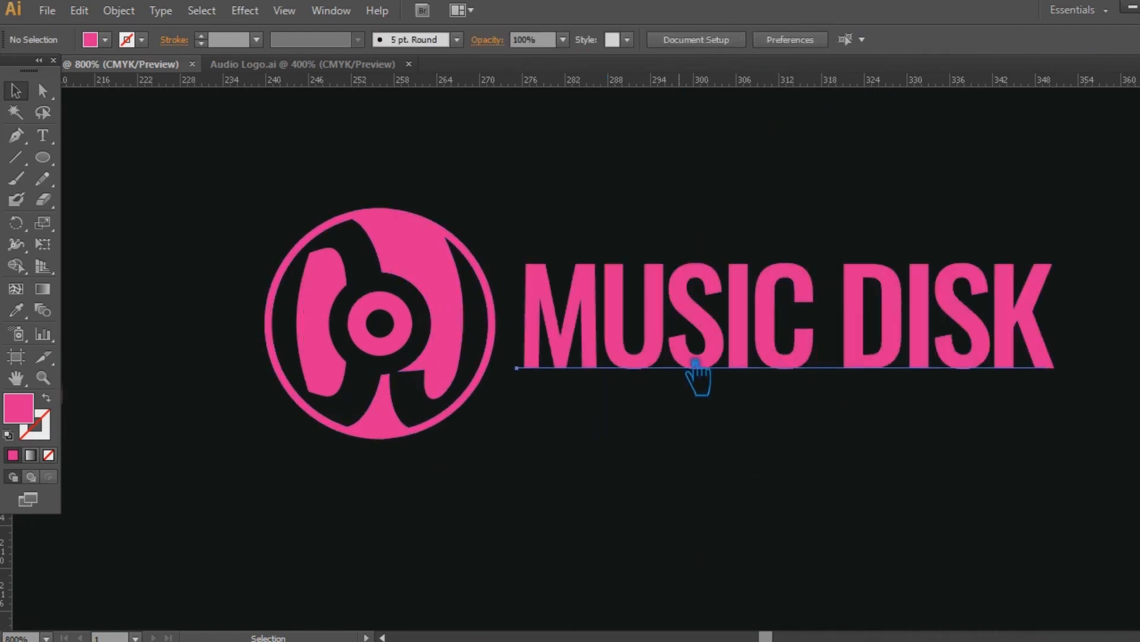
Duplicate the MUSIC DISK text below the original and scale the copy down to about 5.82 pt.
{"action": "left_click_drag", "start_coordinate": [717, 361], "coordinate": [715, 483]}
{"action": "left_click", "coordinate": [1085, 539]}
{"action": "left_click", "coordinate": [1017, 484]}
{"action": "left_click_drag", "start_coordinate": [1074, 537], "coordinate": [891, 486]}
{"action": "left_click", "coordinate": [896, 519]}
{"action": "left_click_drag", "start_coordinate": [755, 453], "coordinate": [772, 423]}
Set the tracking of the small MUSIC DISK copy to 400.
{"action": "left_click", "coordinate": [550, 43]}
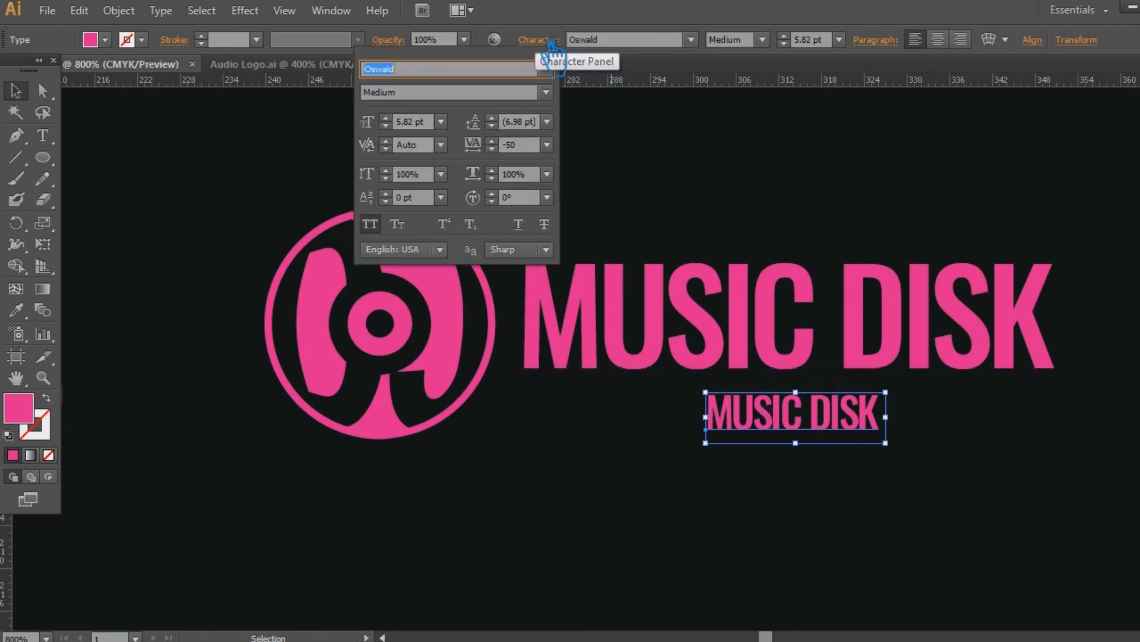
{"action": "left_click", "coordinate": [547, 144]}
{"action": "left_click", "coordinate": [582, 429]}
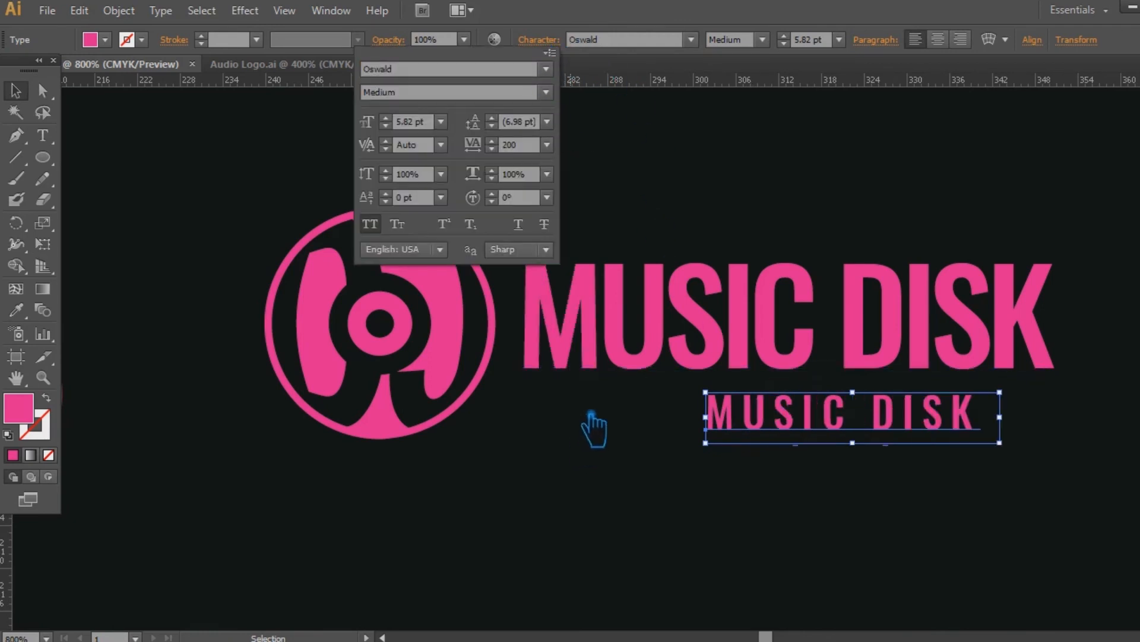
{"action": "left_click", "coordinate": [509, 146]}
{"action": "key", "text": "BackSpace"}
{"action": "type", "text": "400"}
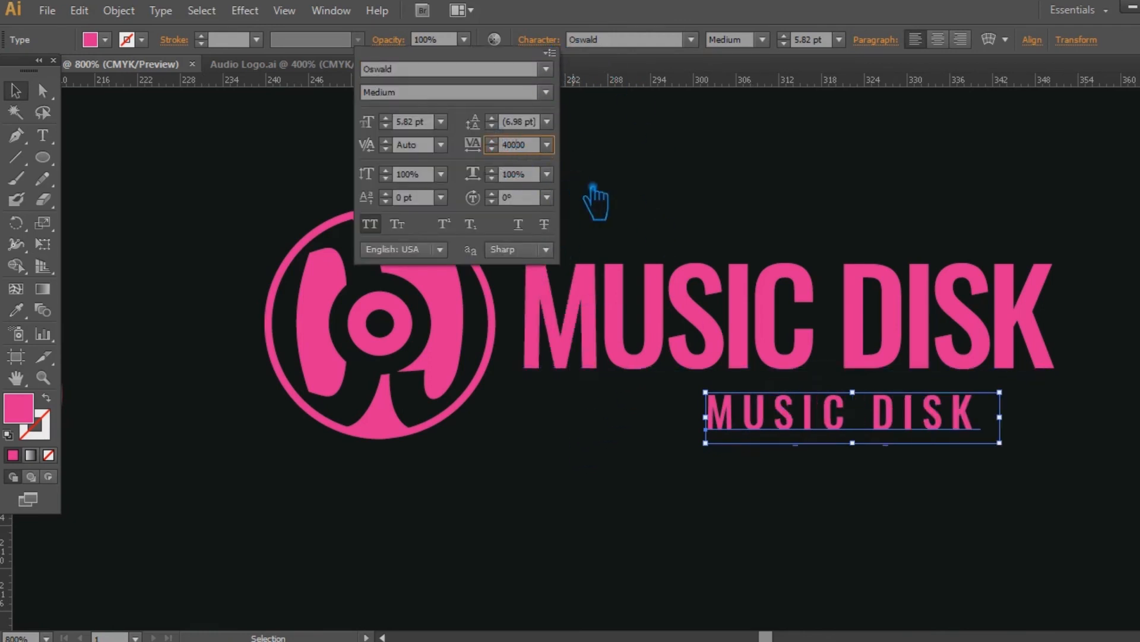
{"action": "key", "text": "Return"}
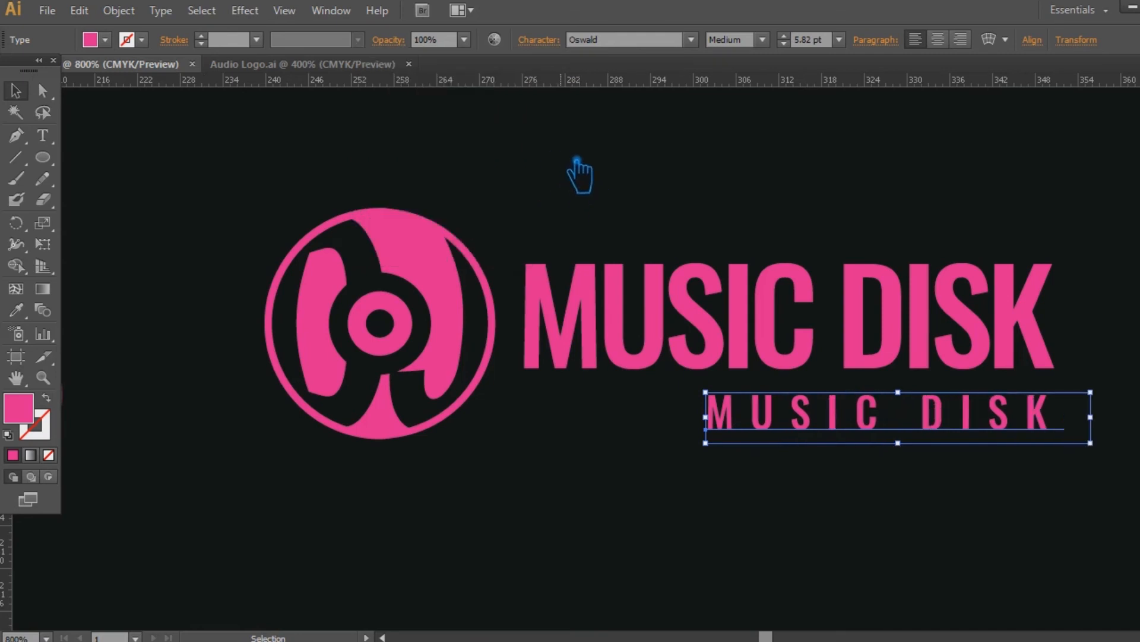
{"action": "left_click", "coordinate": [543, 43]}
{"action": "left_click", "coordinate": [678, 5]}
Replace the wording of the small text copy with TAGLINE GOES HERE.
{"action": "left_click", "coordinate": [43, 135]}
{"action": "left_click", "coordinate": [969, 420]}
{"action": "left_click_drag", "start_coordinate": [1050, 423], "coordinate": [631, 383]}
{"action": "type", "text": "TAGLINE GOES"}
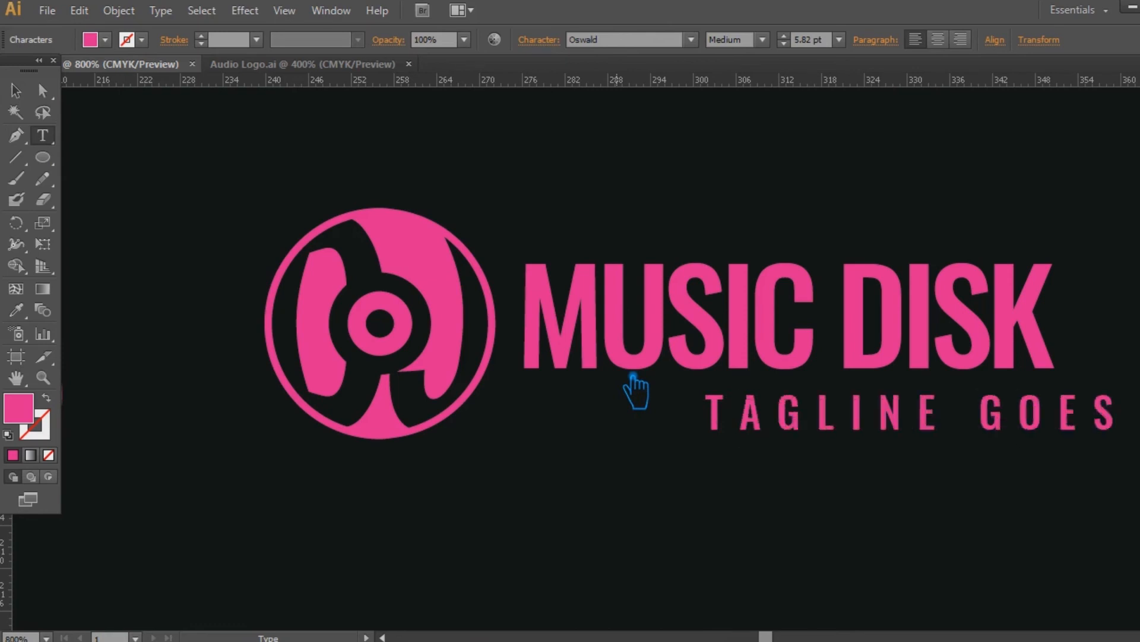
Move the tagline so it starts under the M of MUSIC DISK and set its font size to 5 pt.
{"action": "scroll", "coordinate": [634, 377], "scroll_direction": "right", "scroll_amount": 2}
{"action": "left_click", "coordinate": [16, 90]}
{"action": "left_click", "coordinate": [645, 483]}
{"action": "left_click_drag", "start_coordinate": [683, 437], "coordinate": [498, 433]}
{"action": "left_click", "coordinate": [734, 507]}
{"action": "left_click_drag", "start_coordinate": [745, 509], "coordinate": [835, 540]}
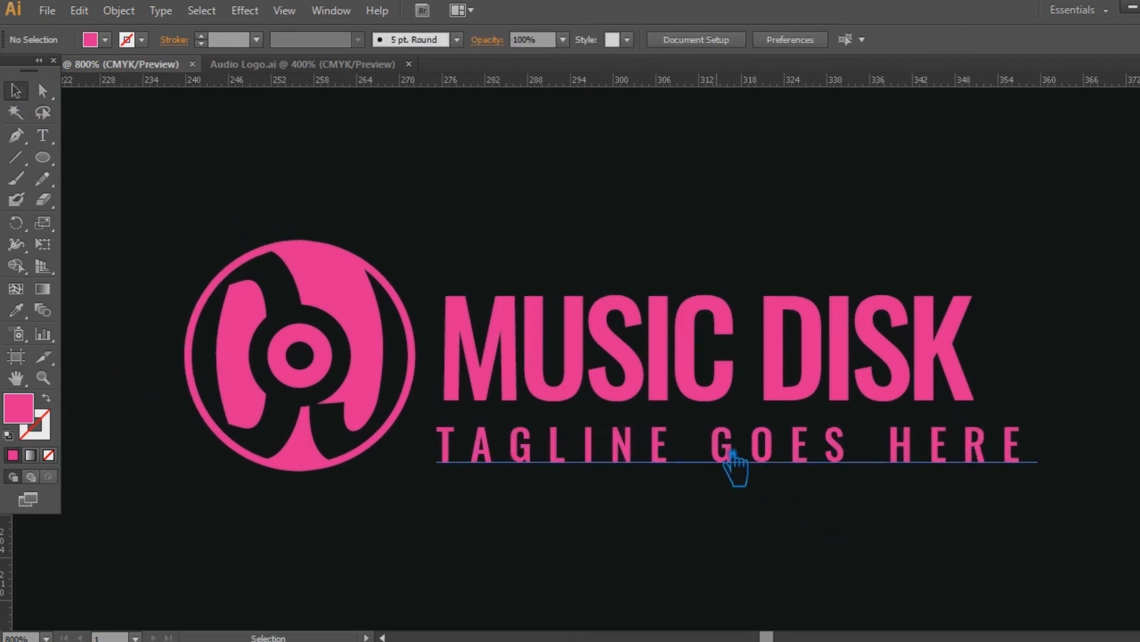
{"action": "left_click", "coordinate": [728, 451]}
{"action": "left_click", "coordinate": [784, 44]}
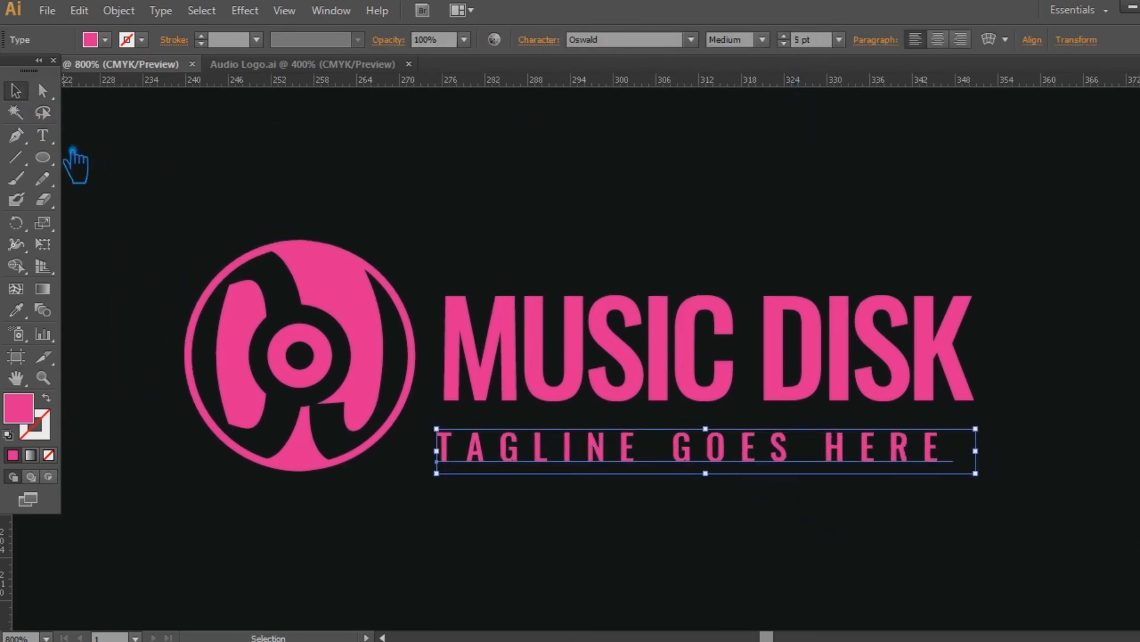
Tighten the tracking of the tagline's final letter E to remove the trailing space in its text box.
{"action": "key", "text": "t"}
{"action": "left_click_drag", "start_coordinate": [911, 479], "coordinate": [1013, 476]}
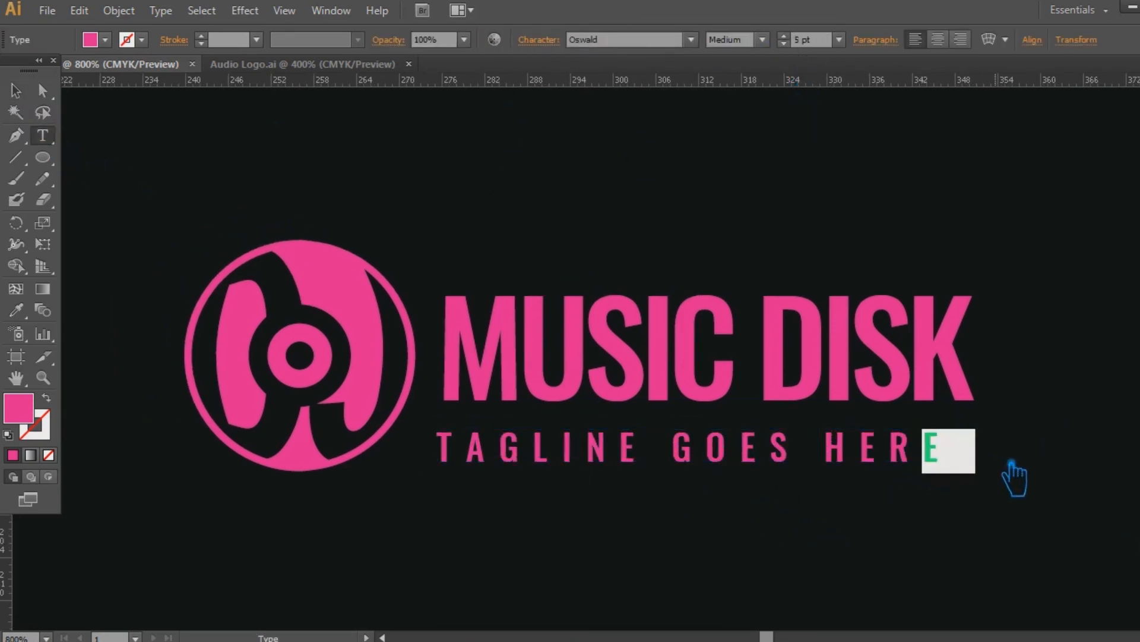
{"action": "left_click", "coordinate": [555, 53]}
{"action": "left_click", "coordinate": [547, 144]}
{"action": "left_click", "coordinate": [580, 219]}
{"action": "left_click", "coordinate": [550, 147]}
{"action": "left_click", "coordinate": [588, 181]}
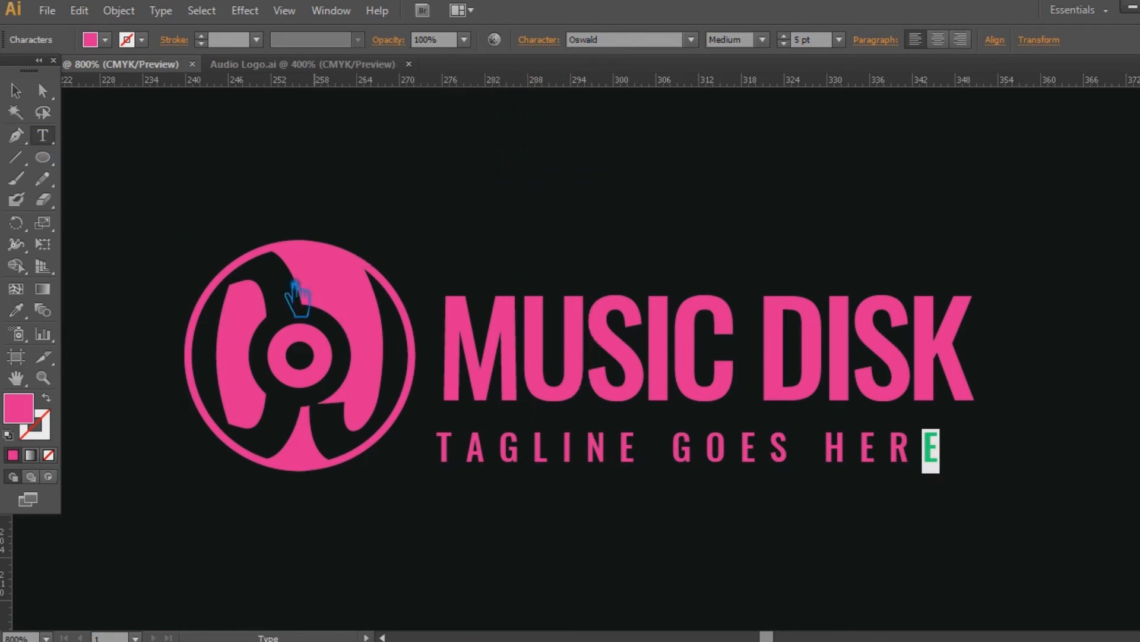
Move the tagline closer beneath MUSIC DISK and set its font size to 4 pt.
{"action": "left_click", "coordinate": [15, 90]}
{"action": "left_click_drag", "start_coordinate": [710, 468], "coordinate": [730, 452]}
{"action": "left_click", "coordinate": [981, 197]}
{"action": "left_click", "coordinate": [676, 438]}
Set the tracking of all tagline letters except the final E to 450 and widen it once more.
{"action": "left_click", "coordinate": [42, 137]}
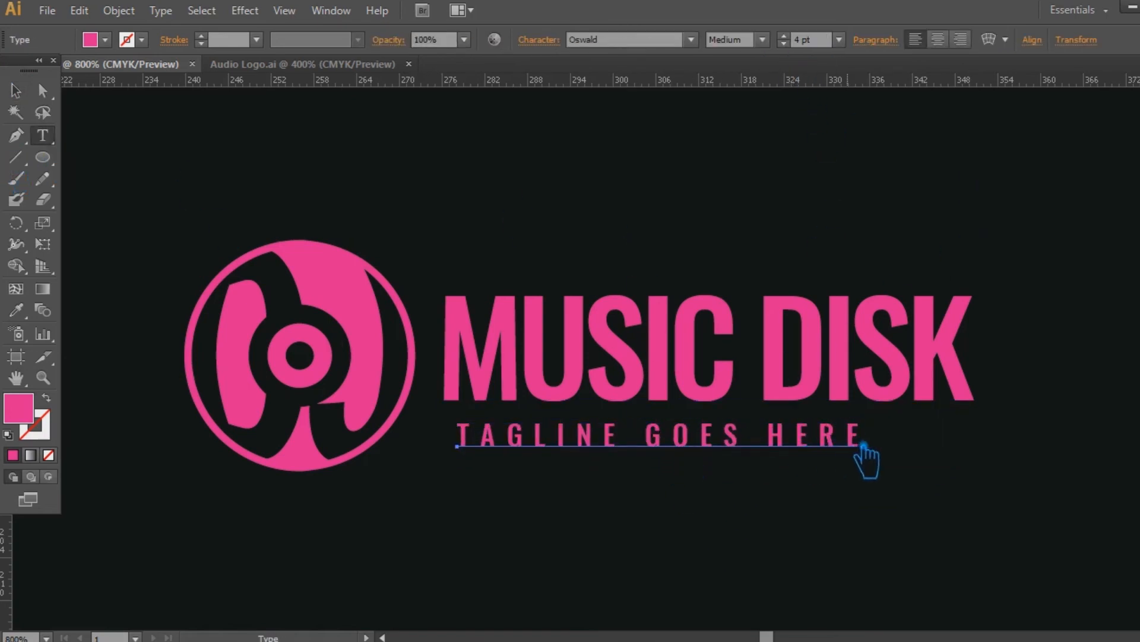
{"action": "left_click_drag", "start_coordinate": [849, 440], "coordinate": [475, 410]}
{"action": "left_click", "coordinate": [539, 39]}
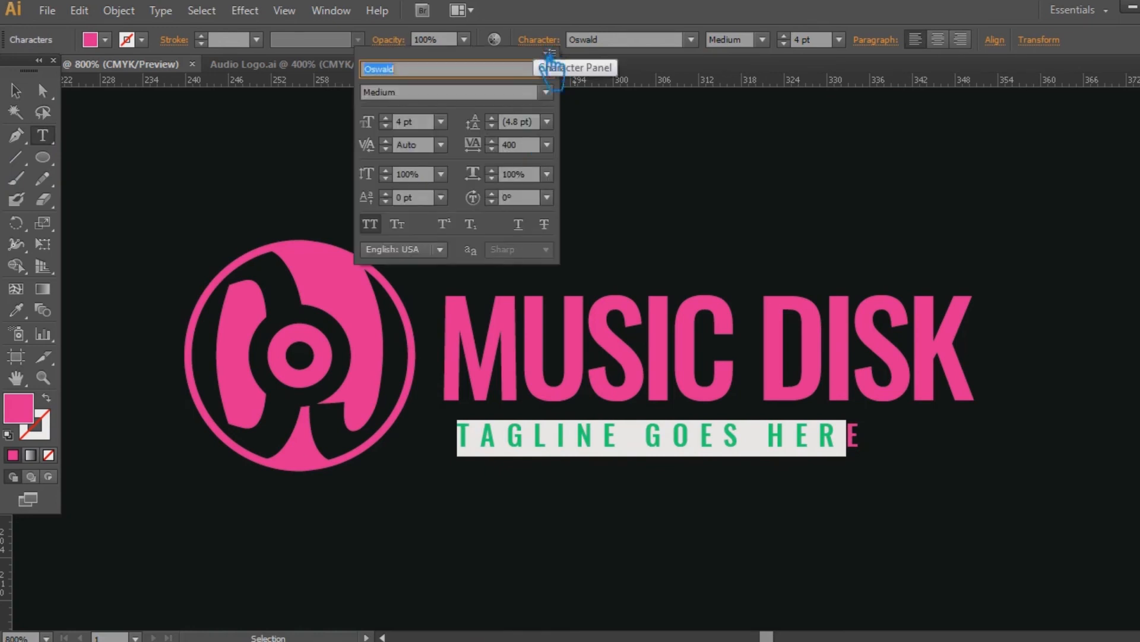
{"action": "left_click", "coordinate": [532, 170]}
{"action": "type", "text": "450"}
{"action": "key", "text": "Return"}
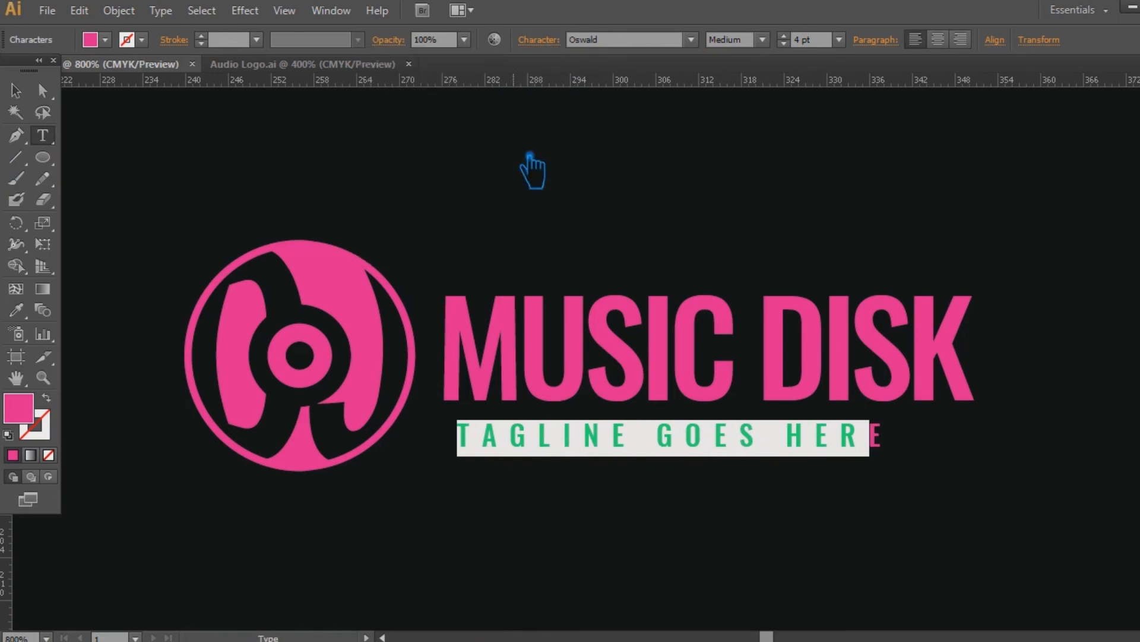
{"action": "left_click", "coordinate": [552, 41]}
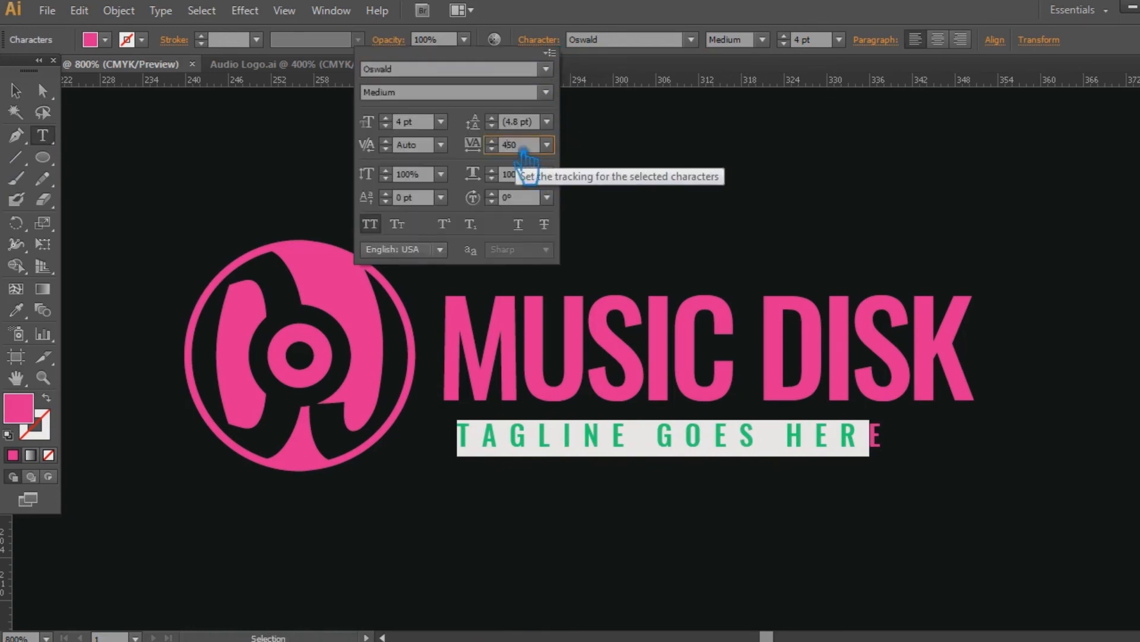
{"action": "left_click_drag", "start_coordinate": [514, 148], "coordinate": [482, 152]}
{"action": "key", "text": "Return"}
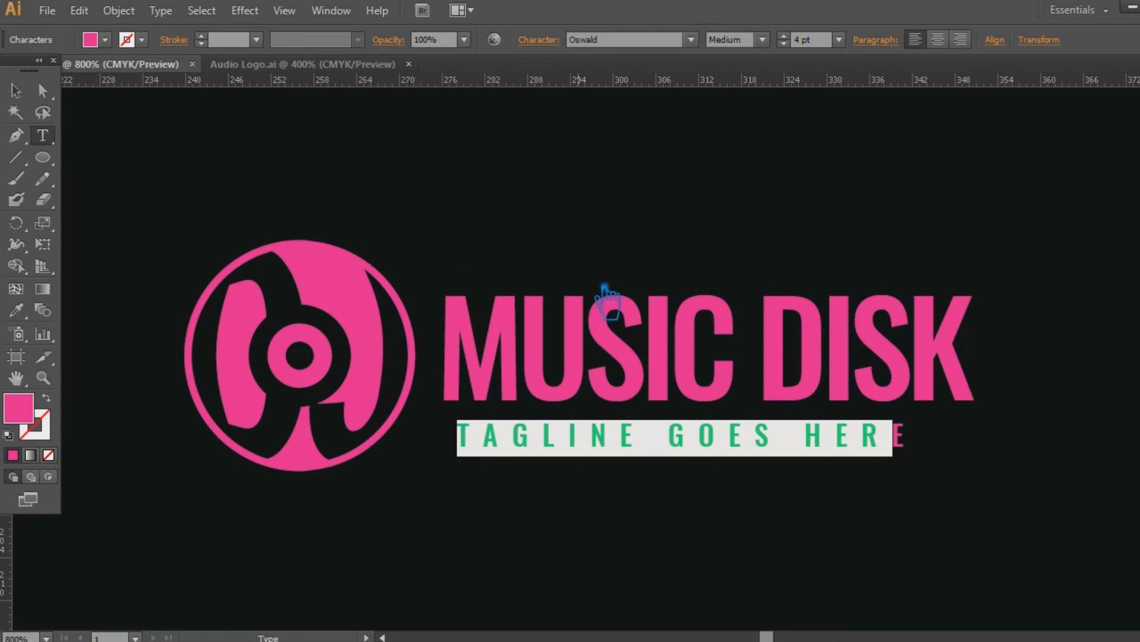
Change the tagline's fill color to white (FFFFFF).
{"action": "key", "text": "Escape"}
{"action": "double_click", "coordinate": [18, 407]}
{"action": "left_click", "coordinate": [95, 153]}
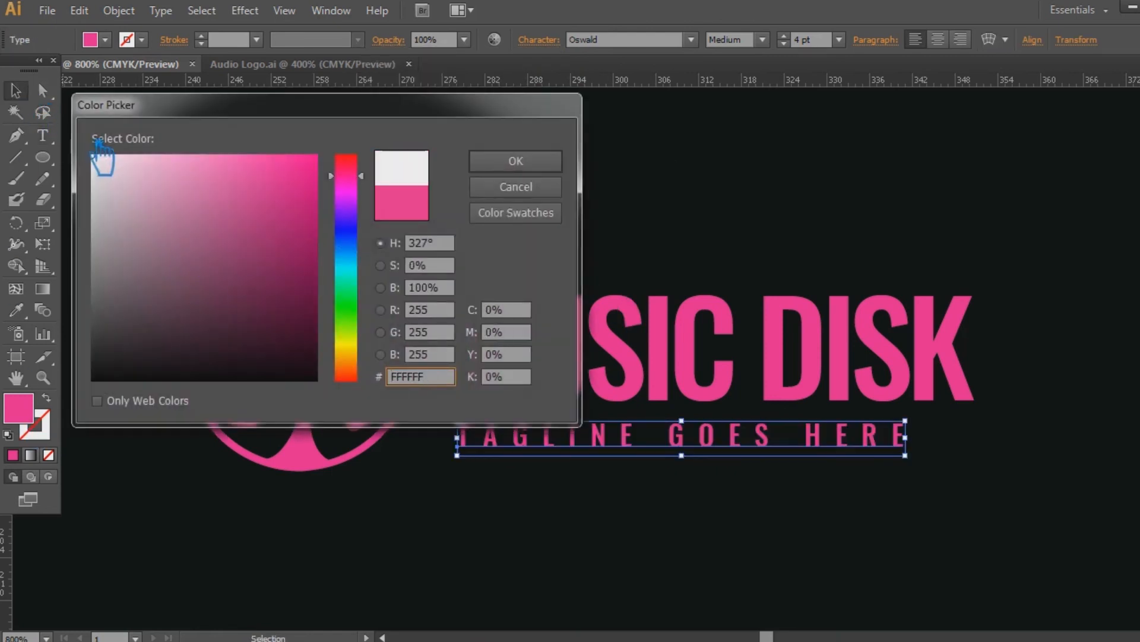
{"action": "left_click", "coordinate": [534, 162]}
{"action": "left_click", "coordinate": [771, 537]}
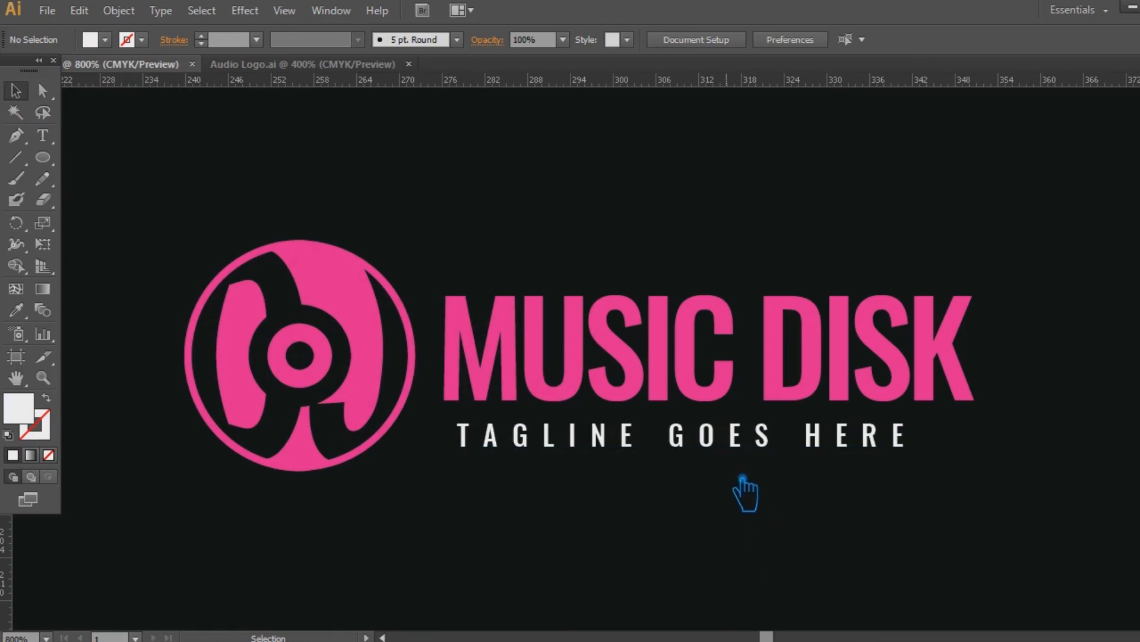
Move MUSIC DISK right by about 1.38 px and show the guides, with a vertical one at the M's left edge.
{"action": "left_click_drag", "start_coordinate": [511, 380], "coordinate": [521, 380]}
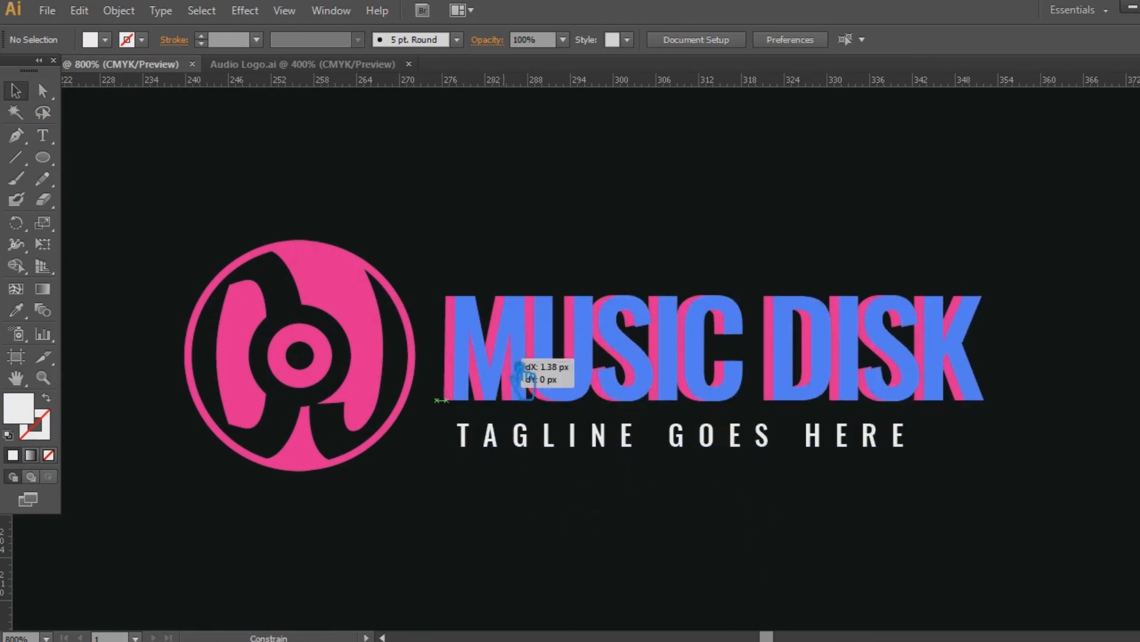
{"action": "left_click", "coordinate": [467, 555]}
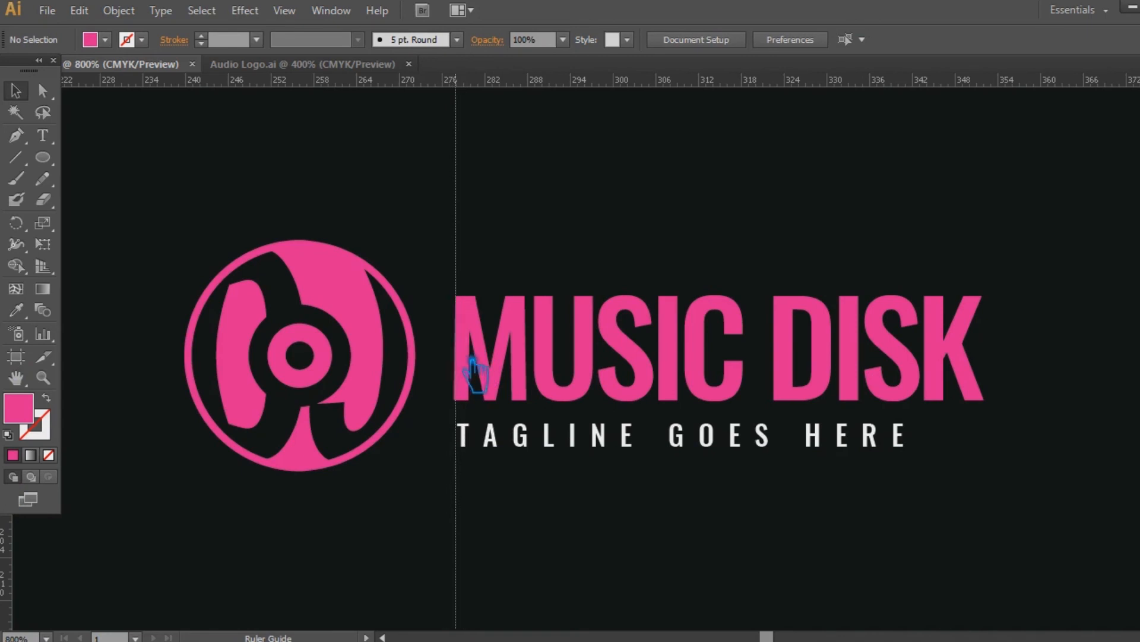
{"action": "key", "text": "ctrl+semicolon"}
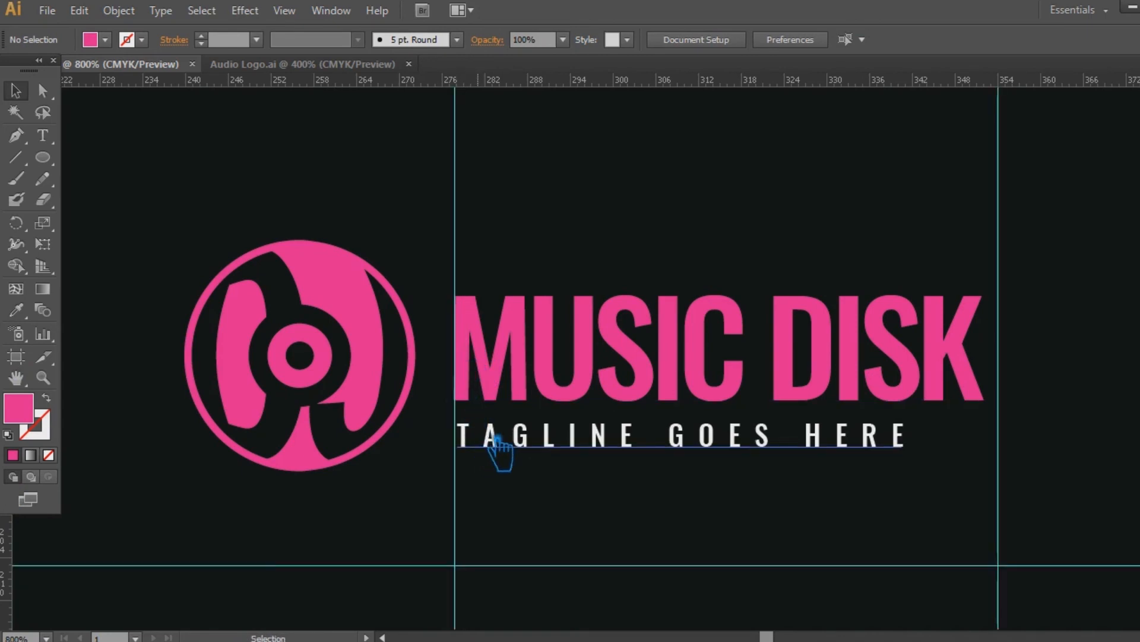
Adjust the horizontal position of MUSIC DISK relative to the vertical guide at the M's left edge.
{"action": "key", "text": "ctrl+plus"}
{"action": "key", "text": "ctrl+plus"}
{"action": "key", "text": "ctrl+plus"}
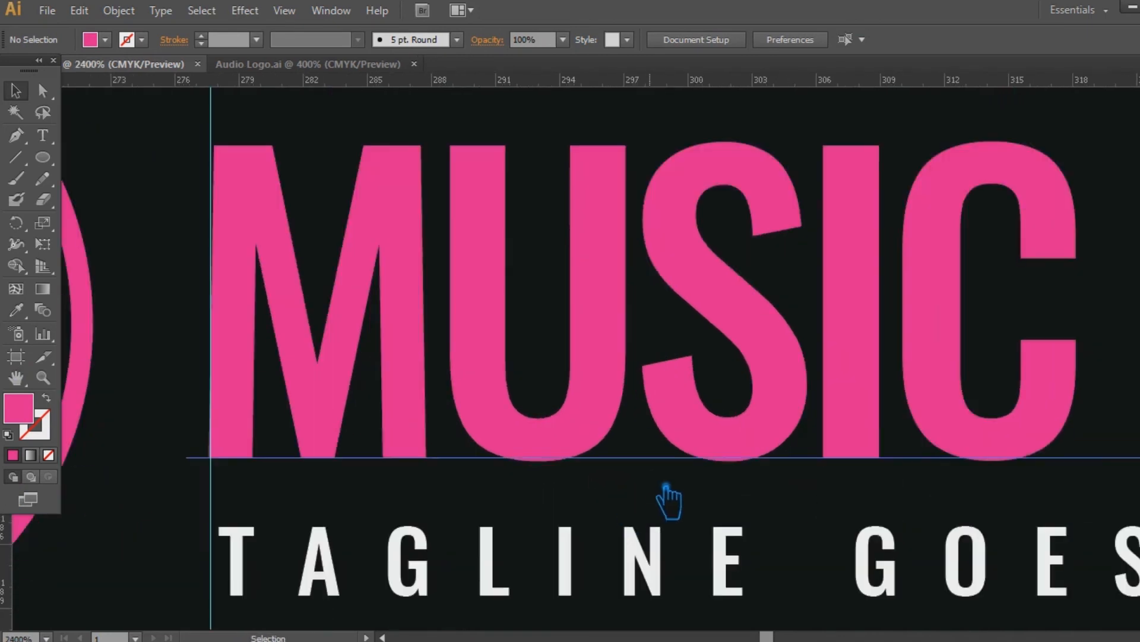
{"action": "left_click", "coordinate": [349, 372]}
{"action": "key", "text": "Right"}
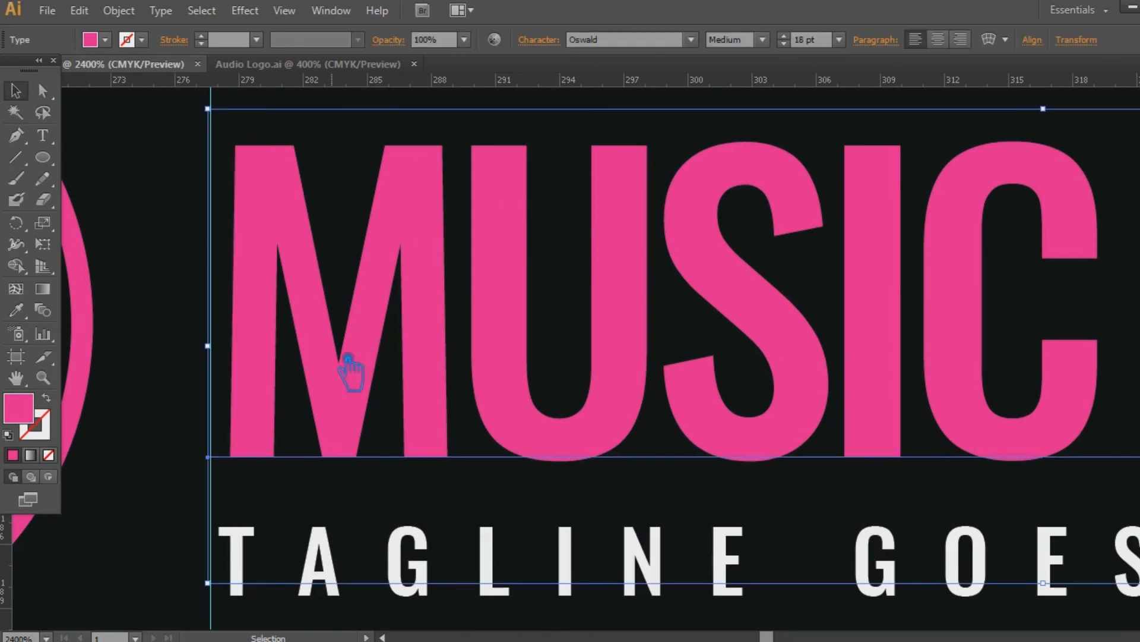
{"action": "left_click", "coordinate": [227, 345]}
{"action": "left_click_drag", "start_coordinate": [264, 338], "coordinate": [249, 339]}
Shift the tagline slightly left so its T lines up with the left vertical guide.
{"action": "left_click_drag", "start_coordinate": [417, 498], "coordinate": [460, 312]}
{"action": "left_click", "coordinate": [303, 458]}
{"action": "left_click_drag", "start_coordinate": [291, 416], "coordinate": [284, 415]}
{"action": "left_click", "coordinate": [173, 471]}
Increase the tagline's tracking to 714 so its last letter reaches the right vertical guide.
{"action": "scroll", "coordinate": [499, 478], "scroll_direction": "right", "scroll_amount": 6}
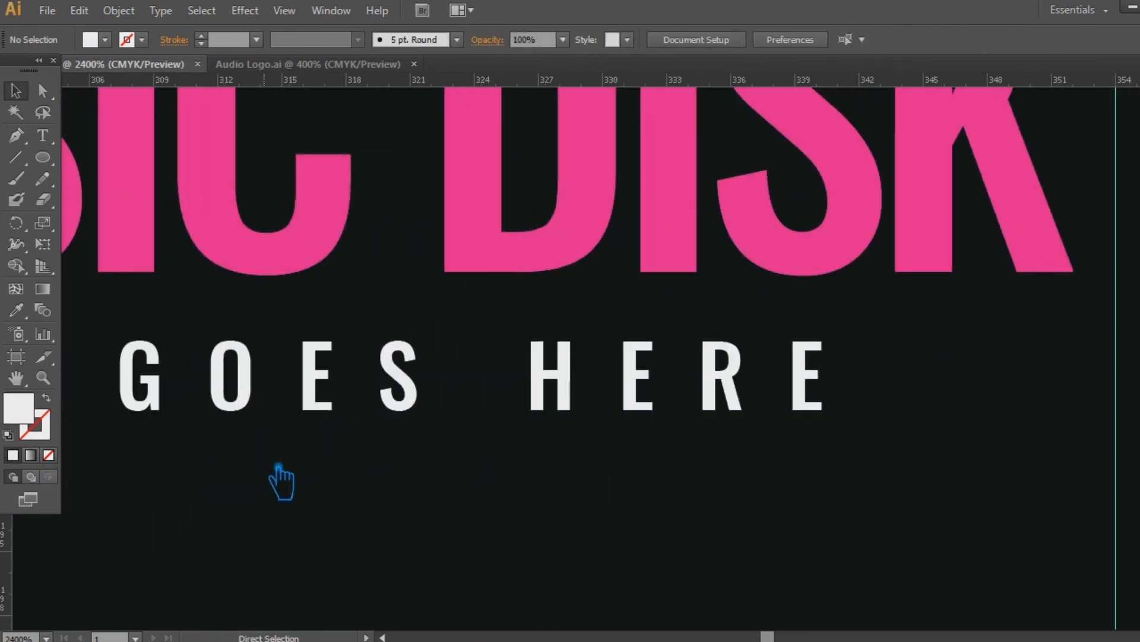
{"action": "key", "text": "ctrl+minus"}
{"action": "key", "text": "ctrl+minus"}
{"action": "key", "text": "ctrl+minus"}
{"action": "key", "text": "t"}
{"action": "left_click_drag", "start_coordinate": [654, 359], "coordinate": [219, 363]}
{"action": "left_click", "coordinate": [546, 44]}
{"action": "left_click", "coordinate": [493, 142]}
{"action": "left_click", "coordinate": [494, 142]}
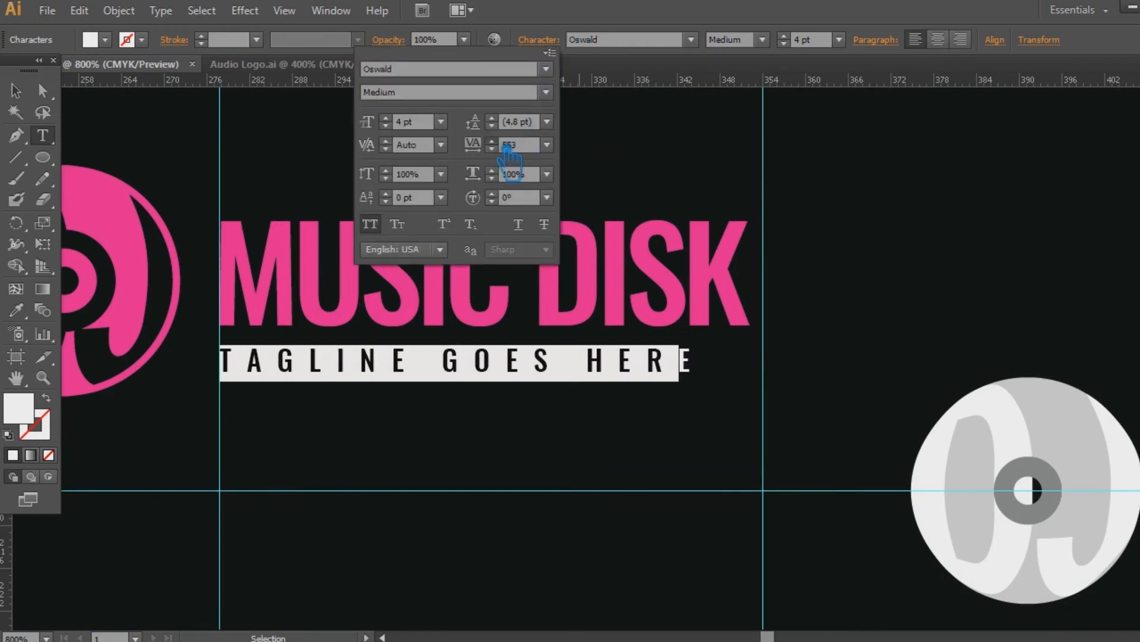
{"action": "key", "text": "Up"}
{"action": "key", "text": "Up"}
{"action": "key", "text": "Up"}
{"action": "key", "text": "Up"}
{"action": "key", "text": "Up"}
{"action": "key", "text": "Up"}
{"action": "key", "text": "Up"}
{"action": "key", "text": "Up"}
{"action": "key", "text": "Up"}
{"action": "key", "text": "Up"}
{"action": "key", "text": "Up"}
{"action": "key", "text": "Up"}
{"action": "key", "text": "Up"}
{"action": "key", "text": "Up"}
{"action": "key", "text": "Up"}
{"action": "key", "text": "Up"}
{"action": "key", "text": "Up"}
{"action": "key", "text": "Up"}
{"action": "key", "text": "Up"}
{"action": "key", "text": "Up"}
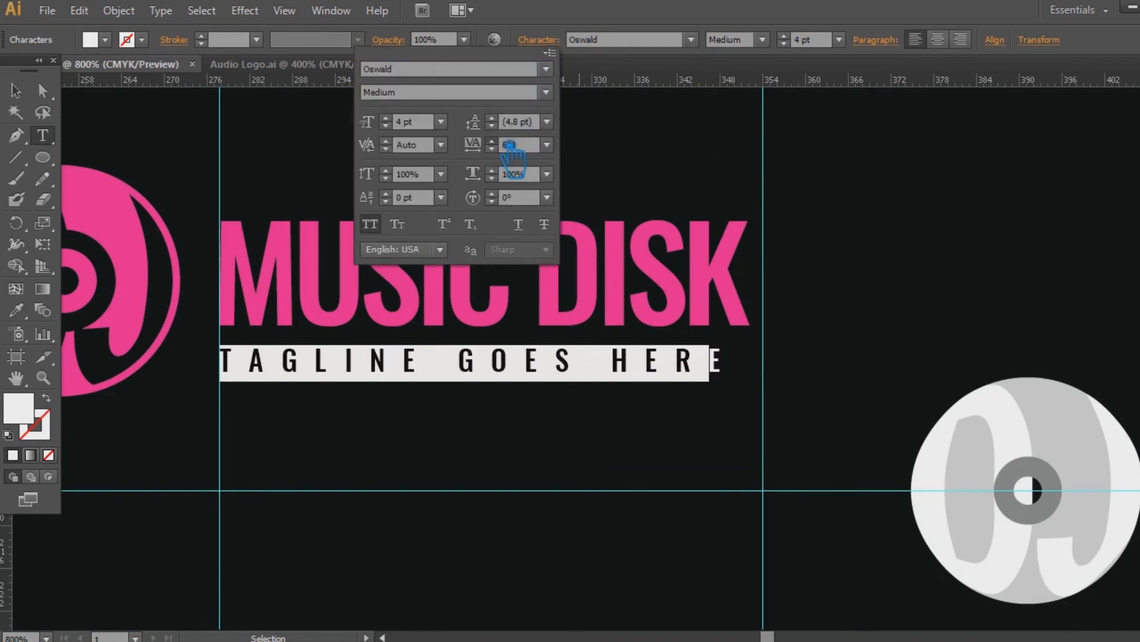
{"action": "key", "text": "Up"}
{"action": "key", "text": "Up"}
{"action": "key", "text": "Up"}
{"action": "key", "text": "Up"}
{"action": "key", "text": "Up"}
{"action": "key", "text": "Up"}
{"action": "key", "text": "Up"}
{"action": "key", "text": "Up"}
{"action": "key", "text": "Up"}
{"action": "key", "text": "Up"}
{"action": "key", "text": "Up"}
{"action": "key", "text": "Up"}
{"action": "key", "text": "Up"}
{"action": "key", "text": "Up"}
{"action": "key", "text": "Up"}
{"action": "key", "text": "Up"}
{"action": "key", "text": "Up"}
{"action": "key", "text": "Up"}
{"action": "key", "text": "Up"}
{"action": "key", "text": "Up"}
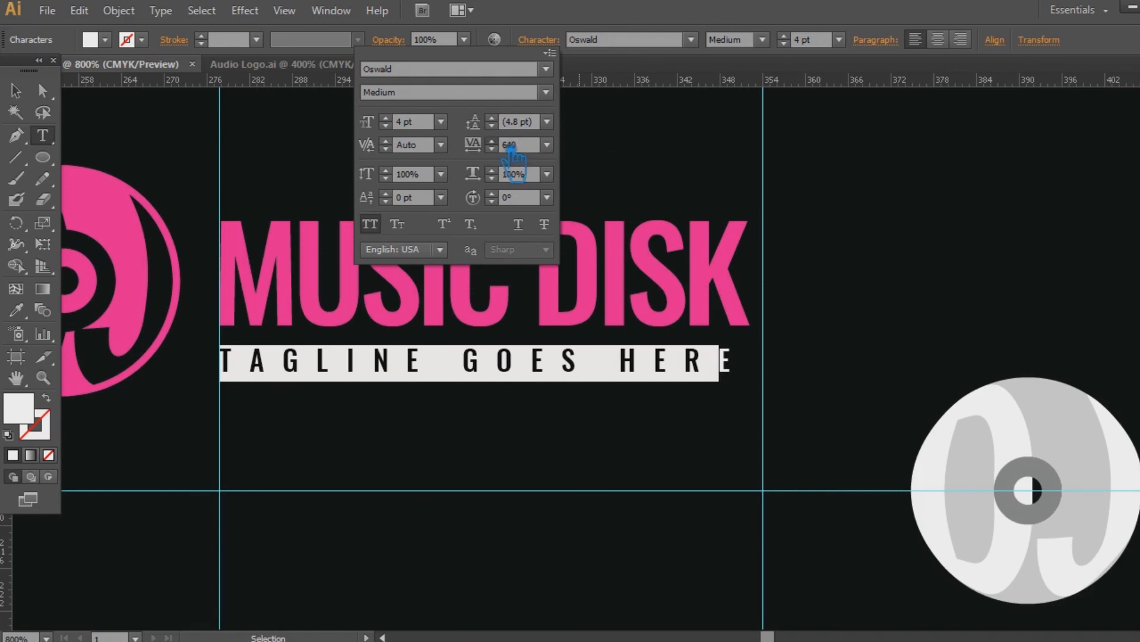
{"action": "key", "text": "Up"}
{"action": "key", "text": "Up"}
{"action": "key", "text": "Up"}
{"action": "key", "text": "Up"}
{"action": "key", "text": "Up"}
{"action": "key", "text": "Up"}
{"action": "key", "text": "Up"}
{"action": "key", "text": "Up"}
{"action": "key", "text": "Up"}
{"action": "key", "text": "Up"}
{"action": "key", "text": "Up"}
{"action": "key", "text": "Up"}
{"action": "key", "text": "Up"}
{"action": "key", "text": "Up"}
{"action": "key", "text": "Up"}
{"action": "key", "text": "Up"}
{"action": "key", "text": "Up"}
{"action": "key", "text": "Up"}
{"action": "key", "text": "Up"}
{"action": "key", "text": "Up"}
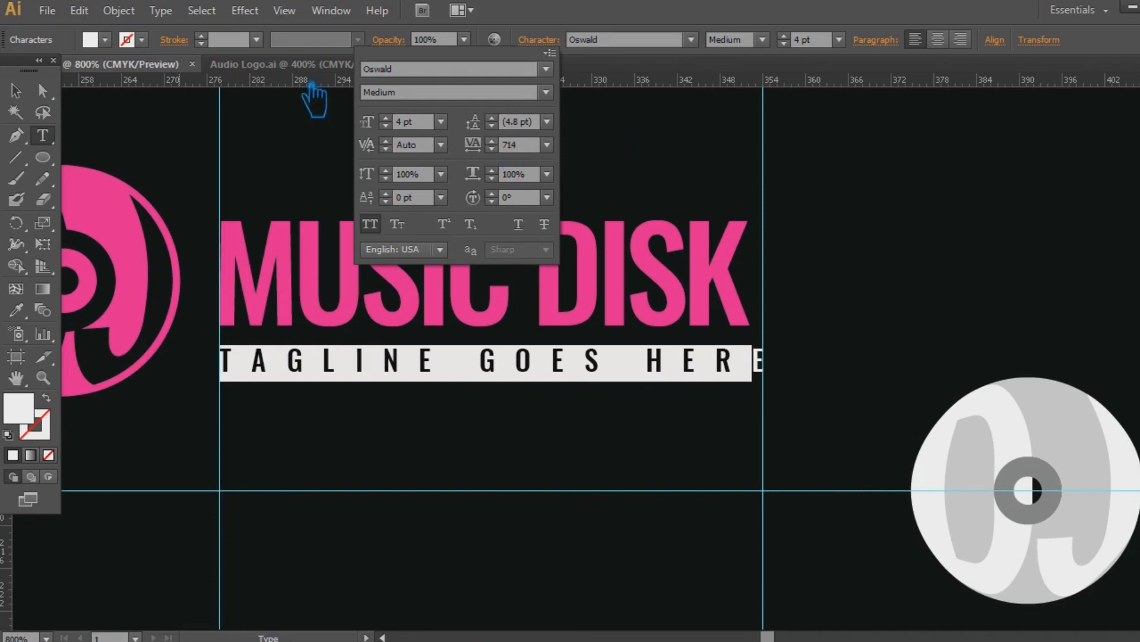
Widen the tracking of the MUSIC DISK text until its K reaches the right vertical guide.
{"action": "left_click_drag", "start_coordinate": [752, 268], "coordinate": [238, 256]}
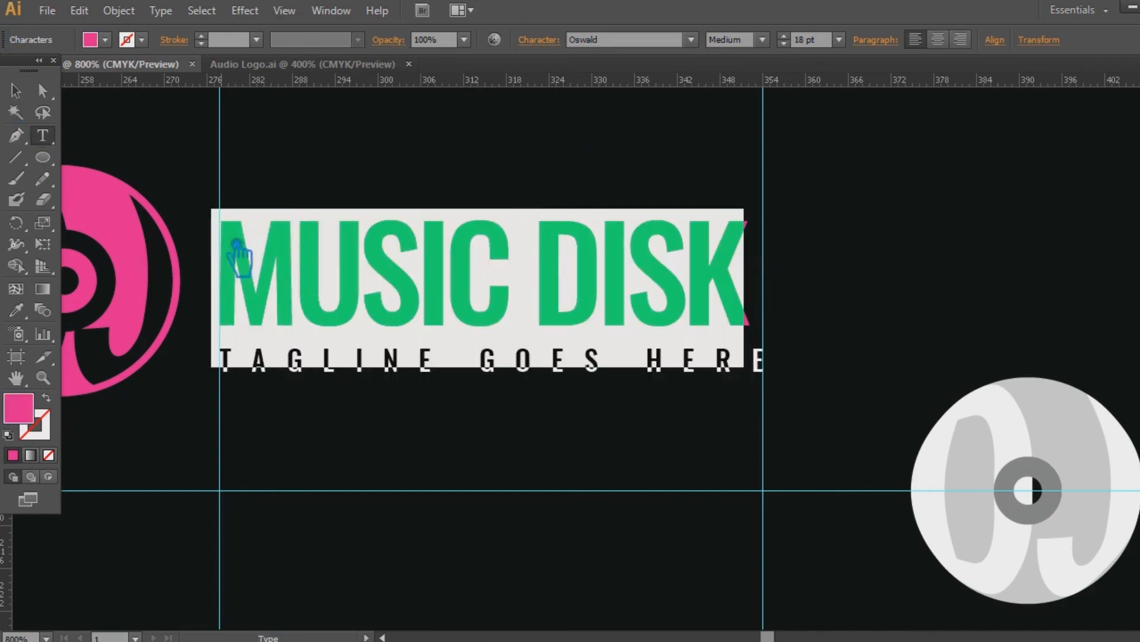
{"action": "left_click", "coordinate": [550, 52]}
{"action": "left_click", "coordinate": [508, 145]}
{"action": "key", "text": "Up"}
{"action": "key", "text": "Up"}
{"action": "key", "text": "Up"}
{"action": "key", "text": "Up"}
{"action": "key", "text": "Up"}
{"action": "key", "text": "Up"}
{"action": "key", "text": "Up"}
{"action": "key", "text": "Up"}
{"action": "key", "text": "Up"}
{"action": "key", "text": "Up"}
{"action": "key", "text": "Up"}
{"action": "key", "text": "Up"}
{"action": "key", "text": "Up"}
{"action": "key", "text": "Up"}
{"action": "key", "text": "Up"}
{"action": "left_click", "coordinate": [15, 90]}
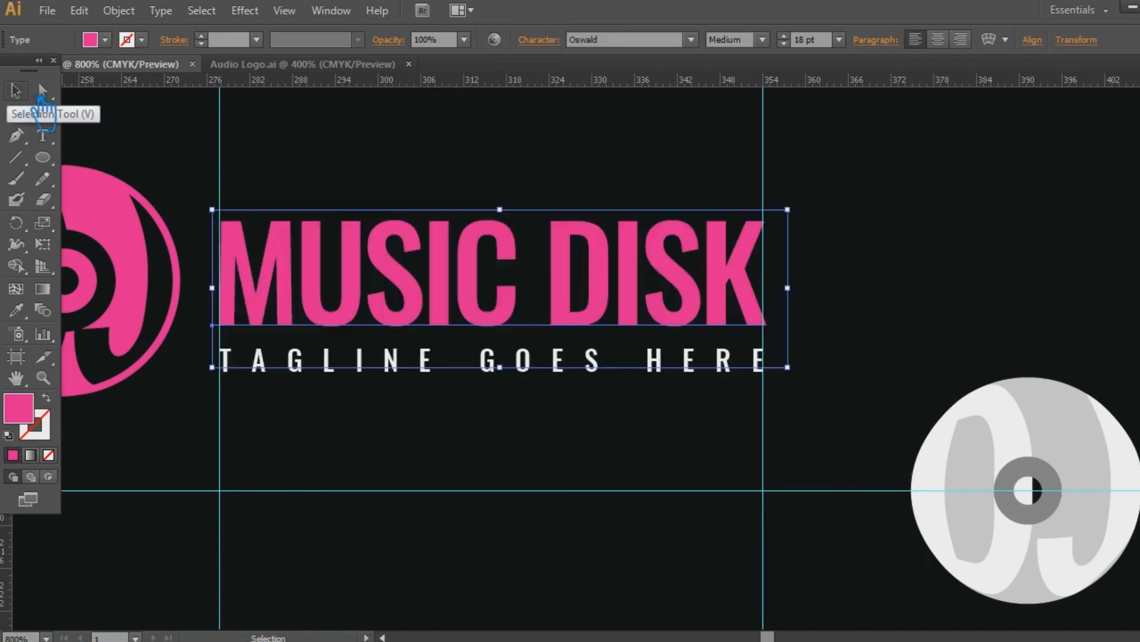
Nudge the tagline slightly down to widen the gap below MUSIC DISK.
{"action": "left_click", "coordinate": [894, 282]}
{"action": "left_click", "coordinate": [590, 364]}
{"action": "key", "text": "Down"}
{"action": "key", "text": "Down"}
{"action": "key", "text": "Up"}
{"action": "left_click_drag", "start_coordinate": [822, 404], "coordinate": [275, 186]}
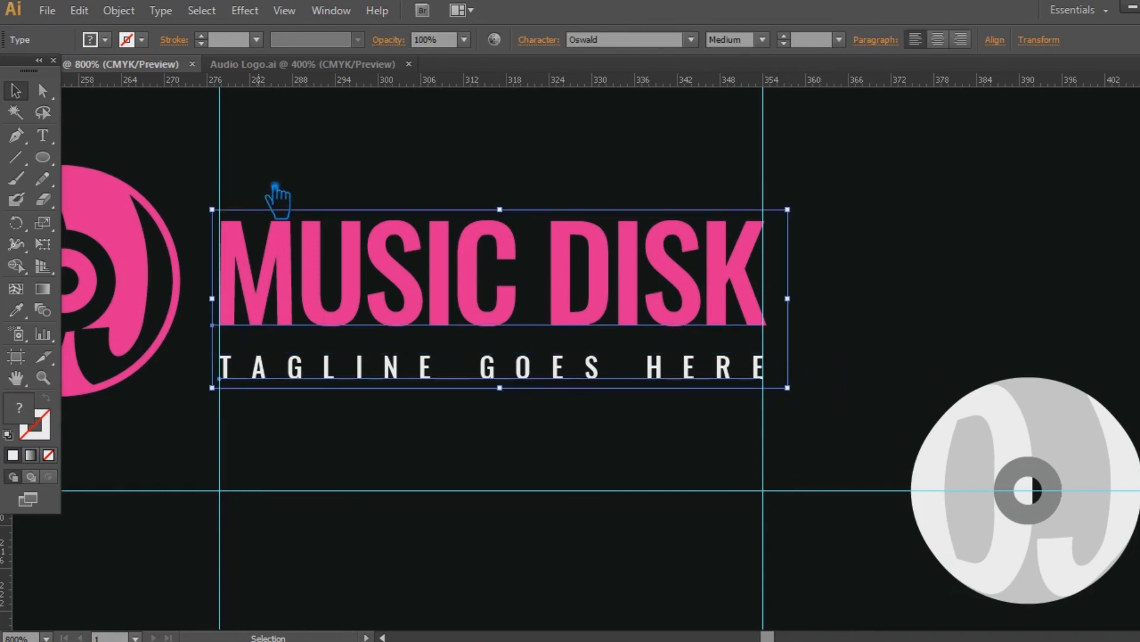
{"action": "left_click", "coordinate": [879, 300]}
Delete the leftover grey disc artwork to the right of the logo text.
{"action": "key", "text": "ctrl+minus"}
{"action": "left_click", "coordinate": [970, 429]}
{"action": "key", "text": "Delete"}
{"action": "left_click", "coordinate": [966, 434]}
{"action": "key", "text": "Delete"}
{"action": "left_click_drag", "start_coordinate": [996, 494], "coordinate": [863, 388]}
{"action": "key", "text": "Delete"}
Group the MUSIC DISK text with its tagline.
{"action": "left_click_drag", "start_coordinate": [740, 435], "coordinate": [804, 454]}
{"action": "right_click", "coordinate": [541, 328]}
{"action": "left_click", "coordinate": [344, 461]}
Align the disc icon and the text group on their vertical centers and hide the guides.
{"action": "left_click_drag", "start_coordinate": [780, 416], "coordinate": [181, 220]}
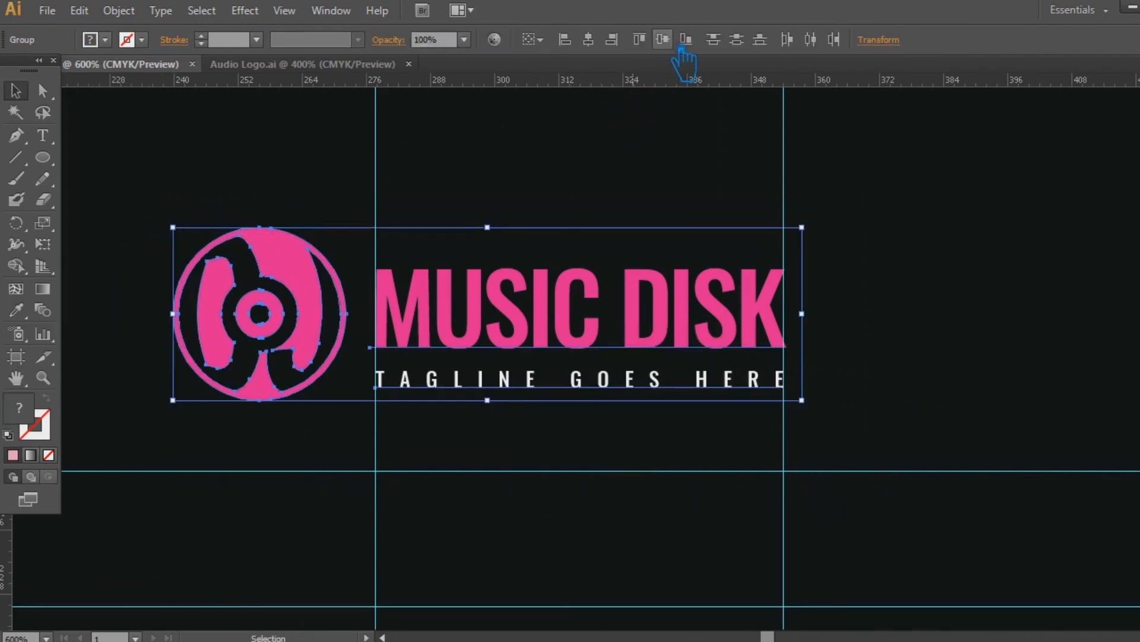
{"action": "left_click", "coordinate": [663, 39]}
{"action": "left_click", "coordinate": [835, 308]}
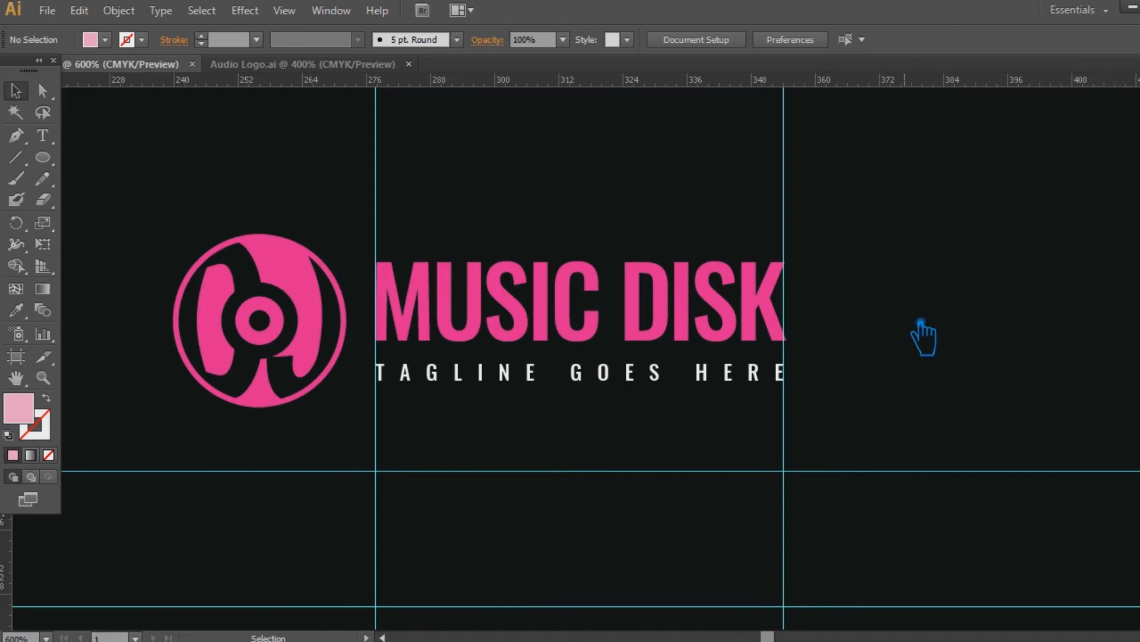
{"action": "key", "text": "ctrl+semicolon"}
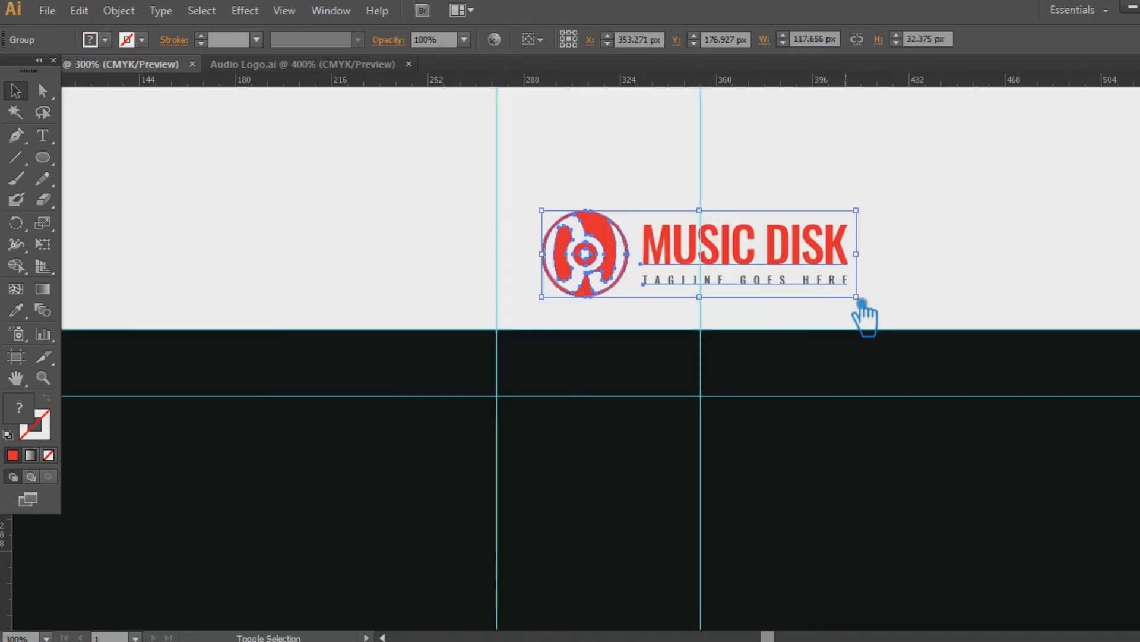
Scale the red logo on the light background up proportionally to about 234 × 64 px.
{"action": "left_click_drag", "start_coordinate": [865, 310], "coordinate": [1031, 402]}
{"action": "left_click", "coordinate": [1031, 402]}
{"action": "left_click_drag", "start_coordinate": [628, 322], "coordinate": [489, 369]}
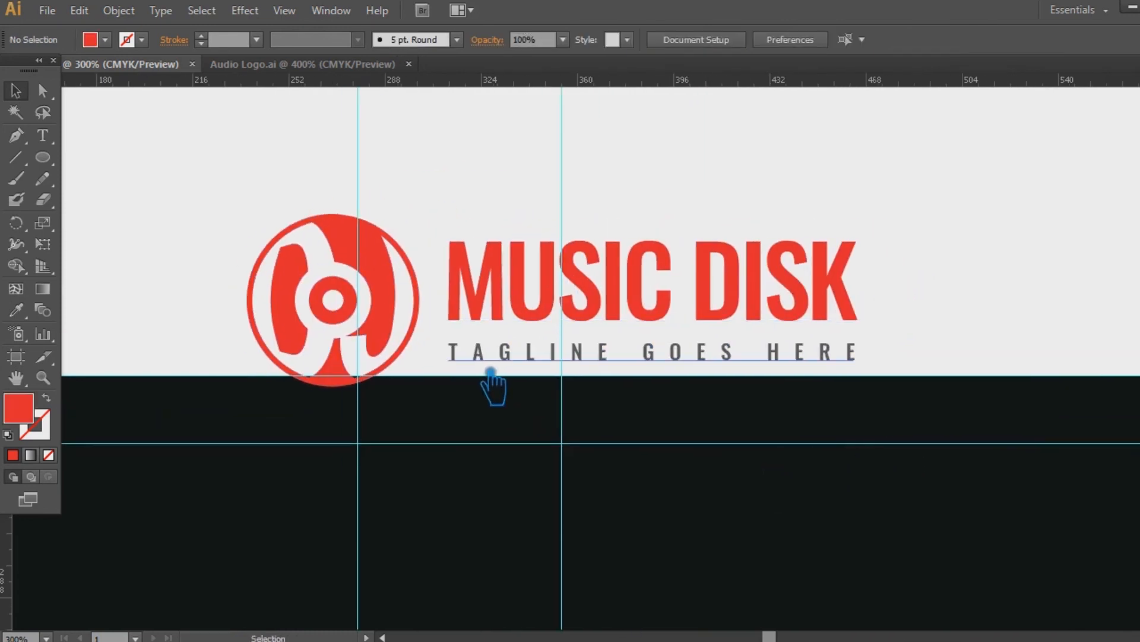
{"action": "left_click", "coordinate": [845, 265]}
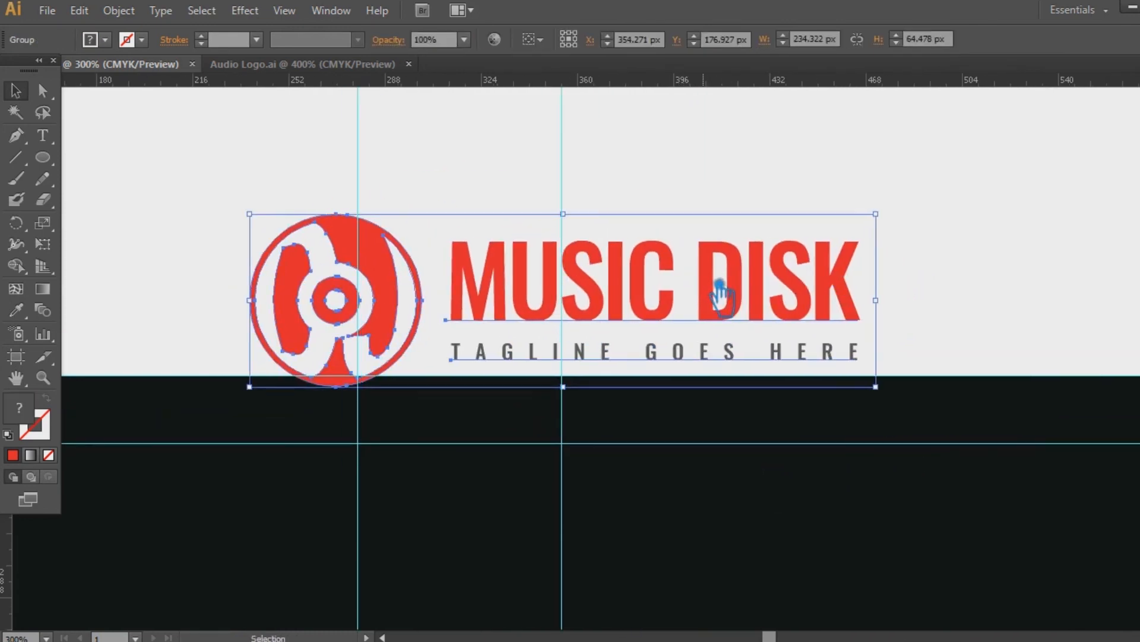
{"action": "left_click", "coordinate": [908, 280]}
Move the enlarged red logo up so it sits entirely on the light background, and hide the guides.
{"action": "left_click_drag", "start_coordinate": [674, 300], "coordinate": [662, 244]}
{"action": "key", "text": "ctrl+semicolon"}
{"action": "left_click", "coordinate": [1022, 295]}
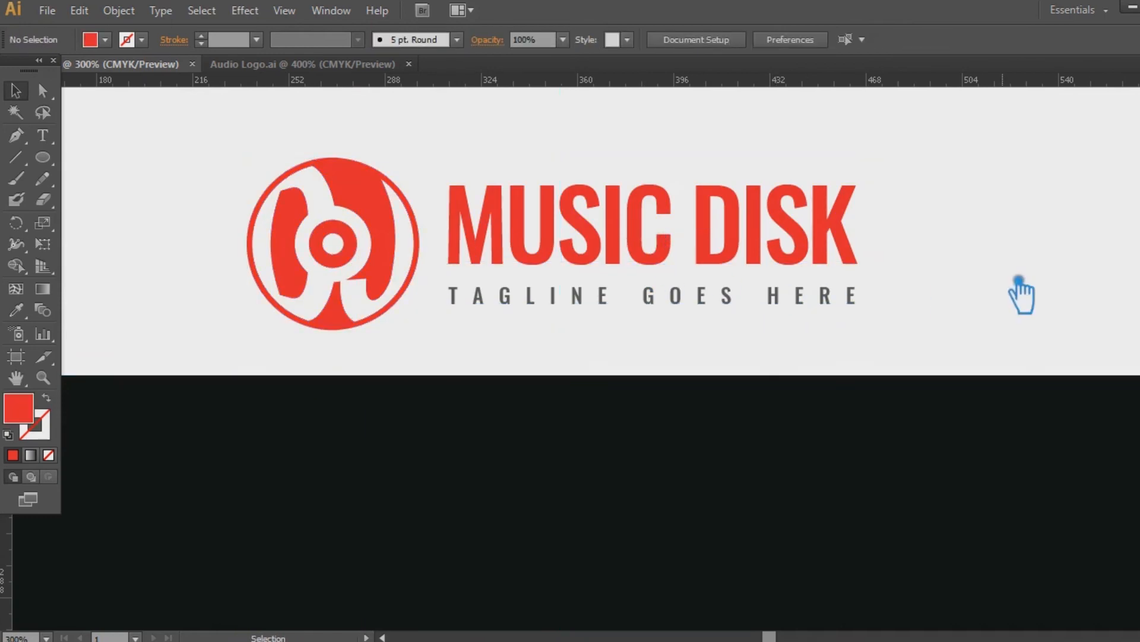
Duplicate the red logo straight down onto the dark background.
{"action": "left_click", "coordinate": [615, 294]}
{"action": "left_click", "coordinate": [973, 250]}
{"action": "left_click_drag", "start_coordinate": [591, 258], "coordinate": [591, 500]}
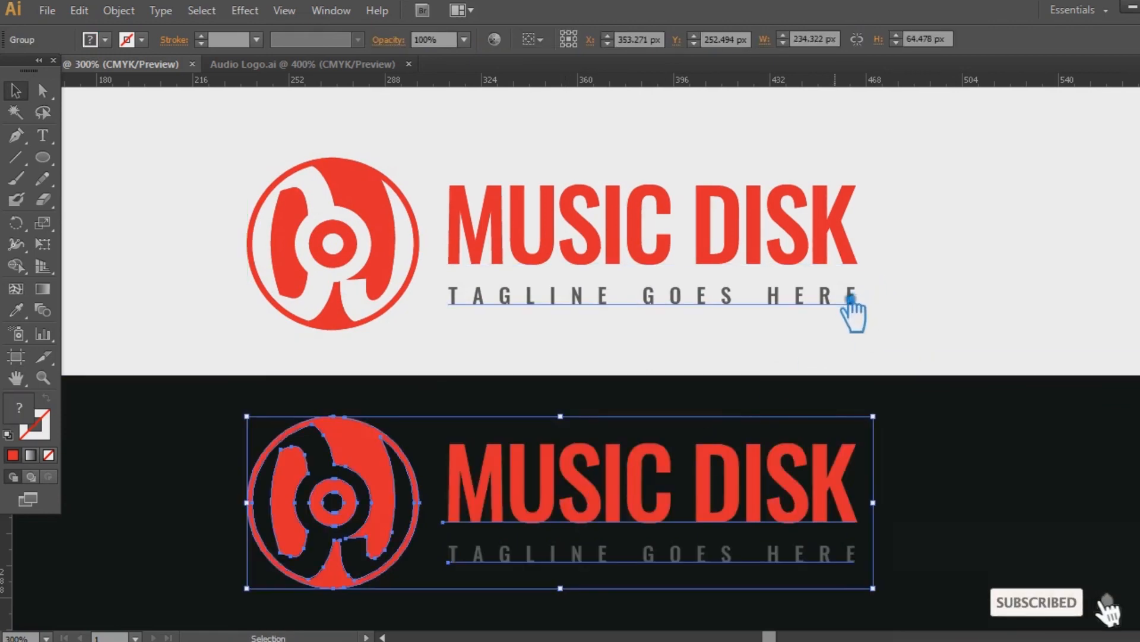
Nudge the red logo on the light background slightly down.
{"action": "left_click", "coordinate": [625, 221]}
{"action": "key", "text": "Down"}
{"action": "key", "text": "Down"}
{"action": "left_click", "coordinate": [954, 244]}
Try a slight upward nudge of both red logos together.
{"action": "left_click", "coordinate": [373, 514]}
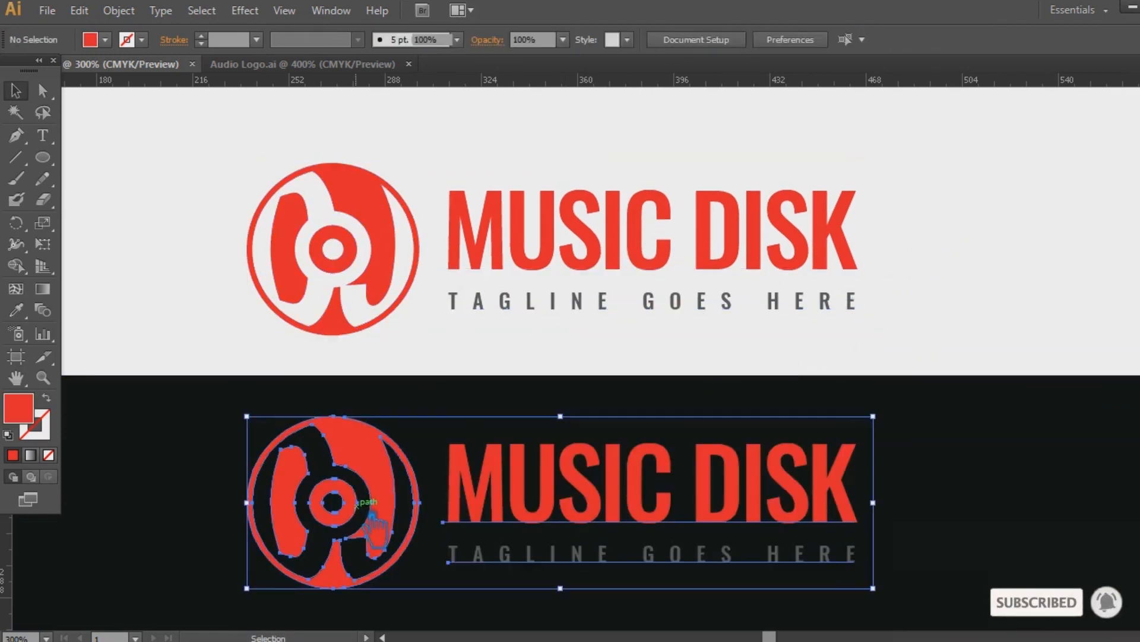
{"action": "left_click", "coordinate": [538, 216], "text": "shift"}
{"action": "key", "text": "Up"}
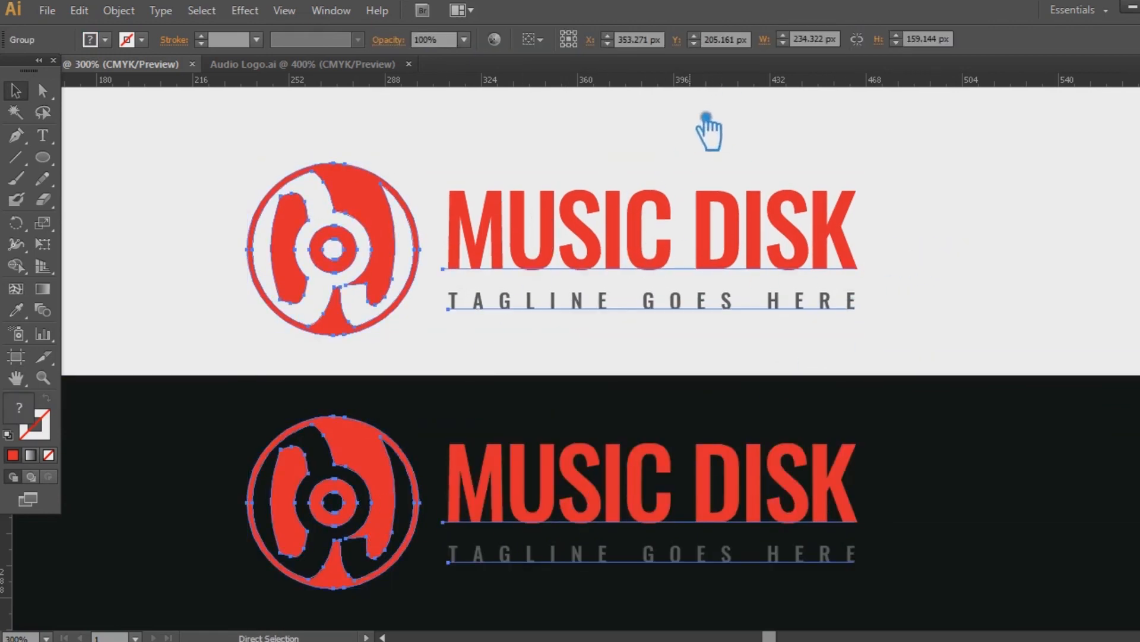
{"action": "left_click", "coordinate": [998, 253]}
{"action": "left_click", "coordinate": [609, 252]}
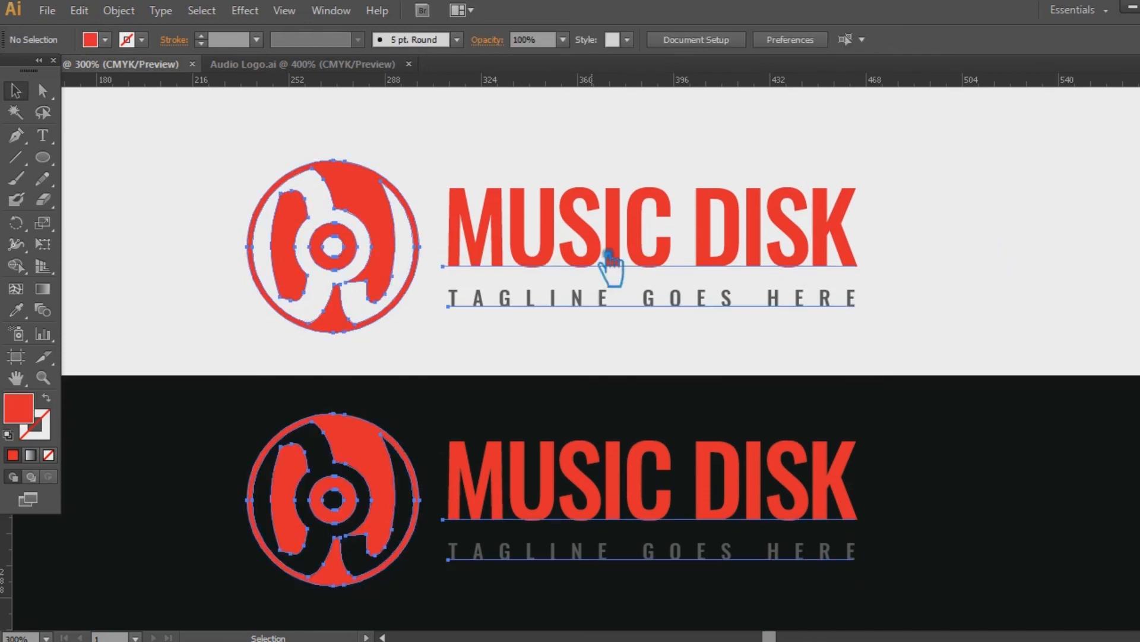
{"action": "key", "text": "Down"}
{"action": "left_click", "coordinate": [961, 244]}
Save the document.
{"action": "mouse_move", "coordinate": [963, 255]}
{"action": "left_mouse_down"}
{"action": "mouse_move", "coordinate": [973, 241]}
{"action": "mouse_move", "coordinate": [980, 249]}
{"action": "left_mouse_up"}
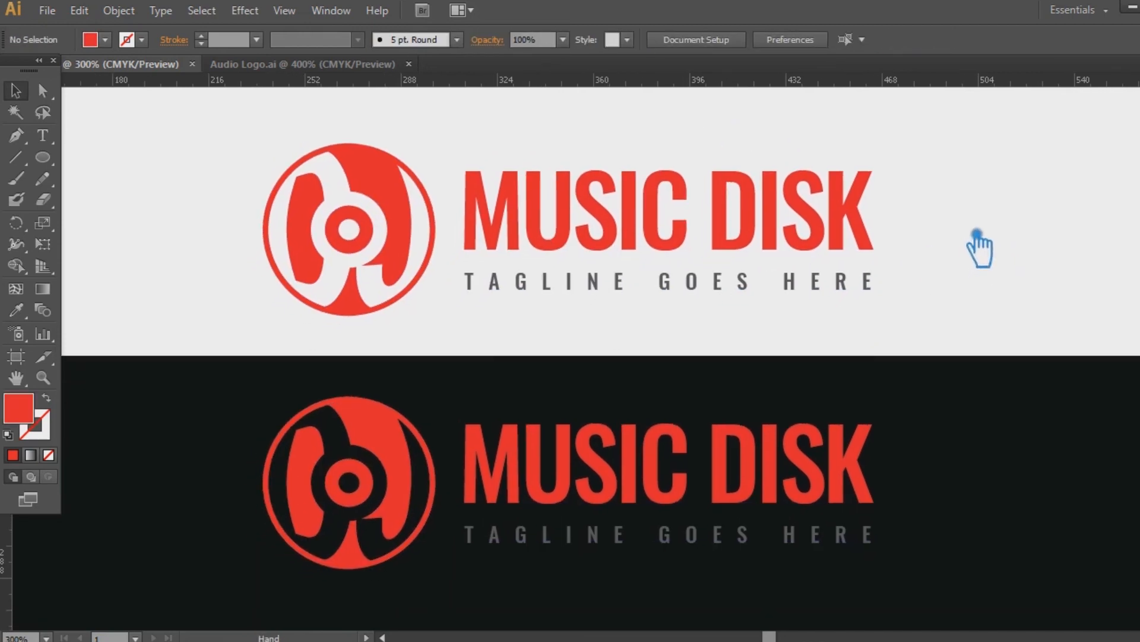
{"action": "key", "text": "s"}
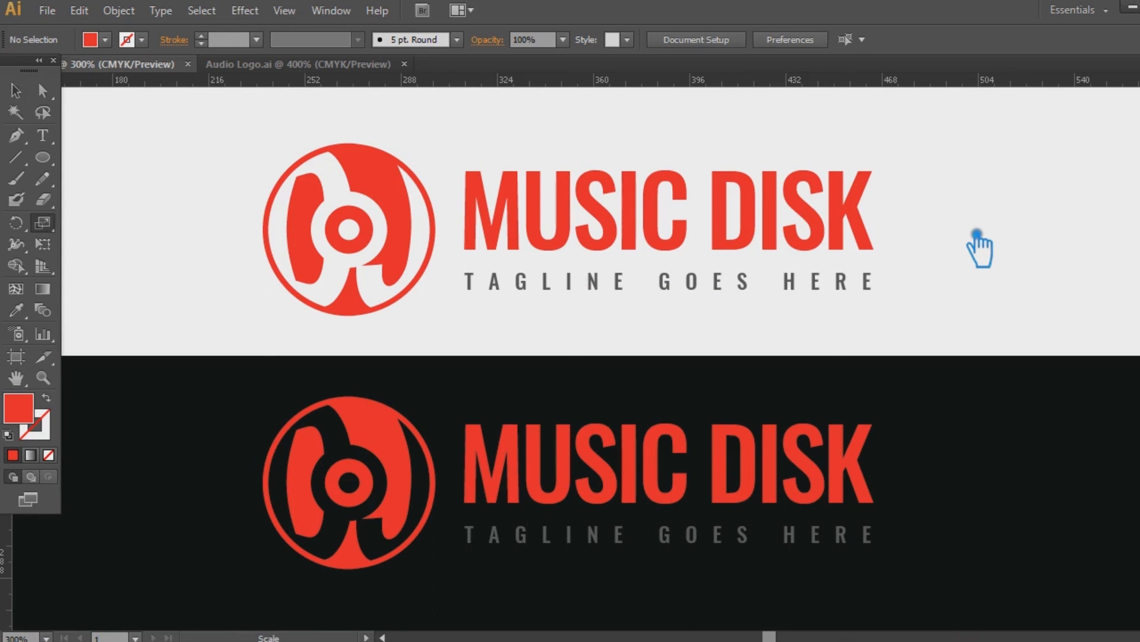